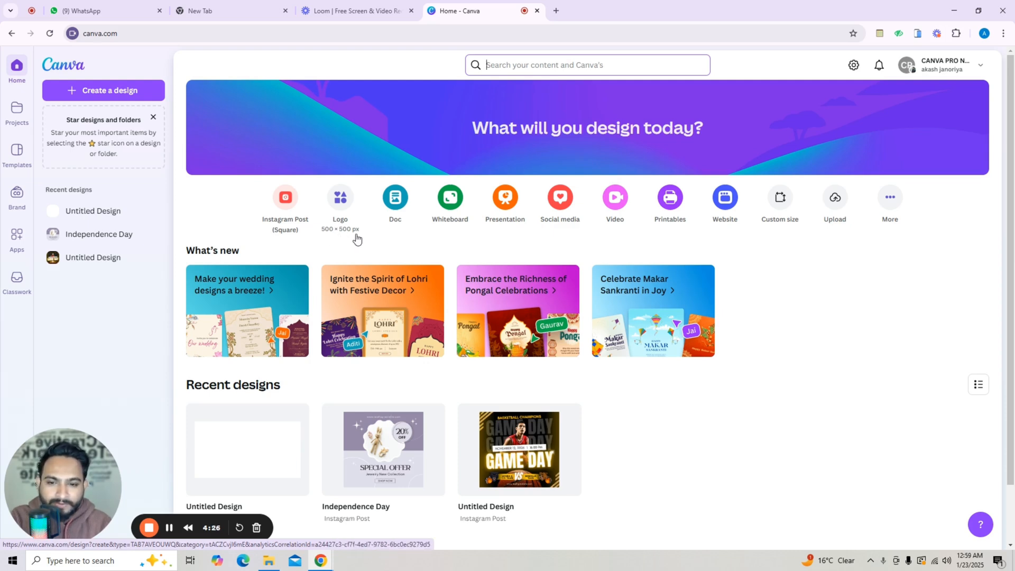
- Create a new 500 × 500 px logo design and search its templates for "Restaurant Logos"
left_click(341, 210)
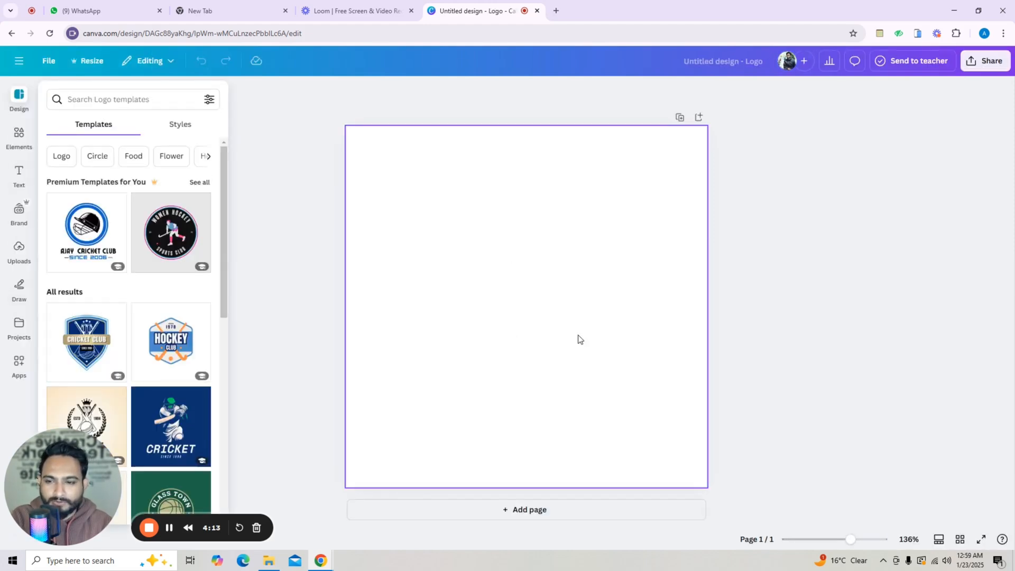
left_click(95, 102)
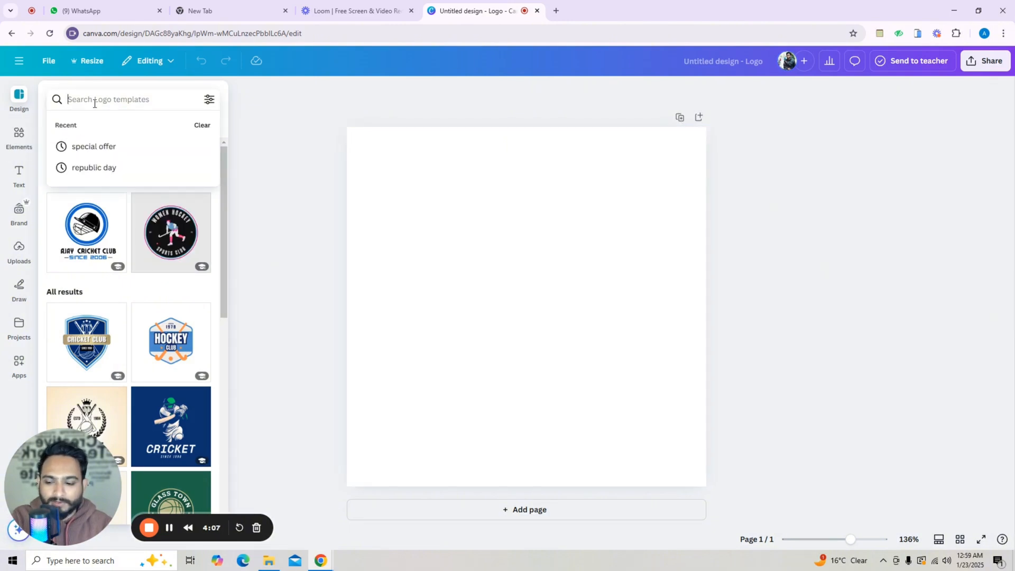
type("r")
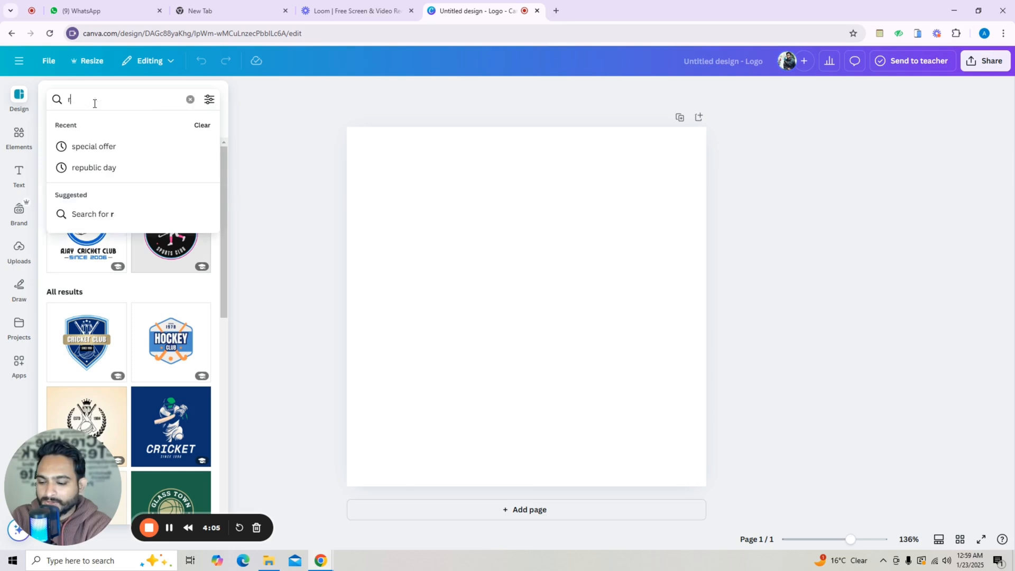
type("esto")
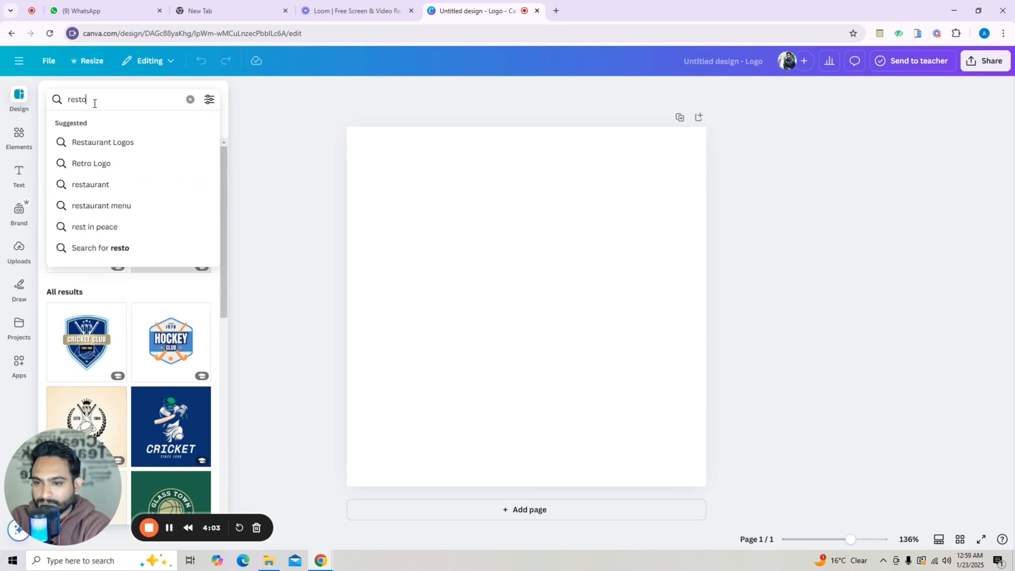
key("Down")
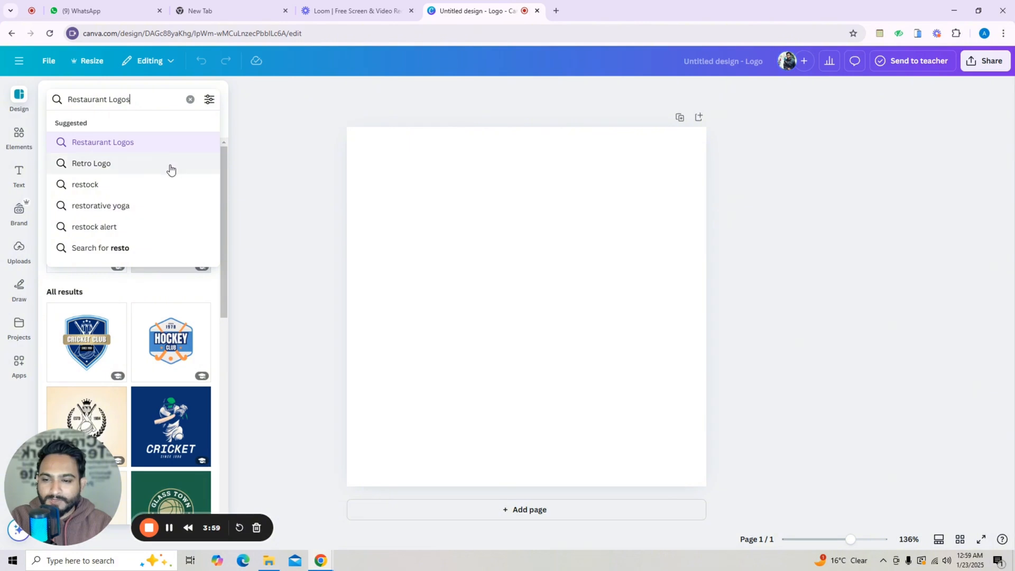
left_click(149, 149)
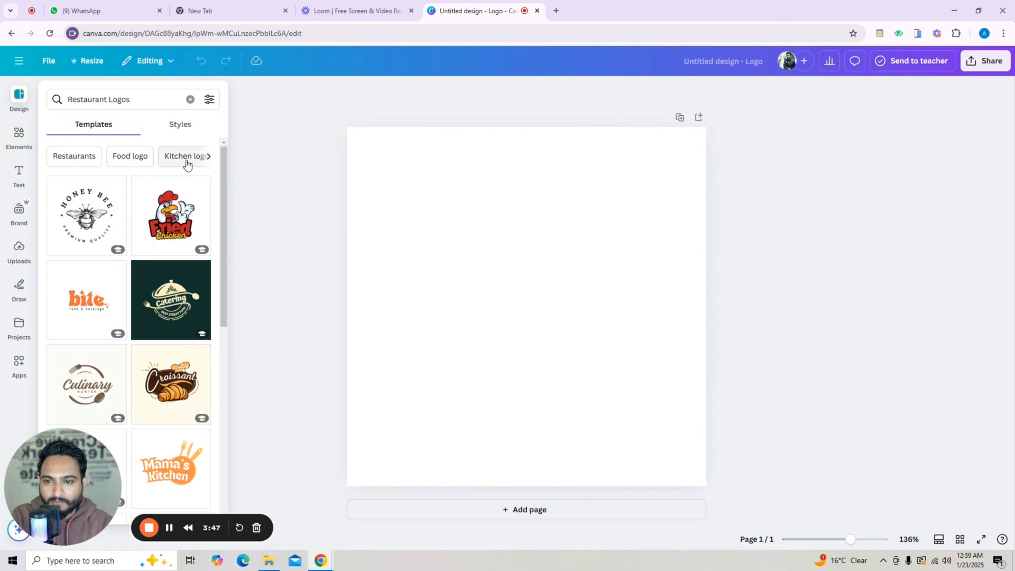
- Browse the restaurant logo templates and apply the black and yellow "Plate Perfection" one to the blank page
left_click(208, 159)
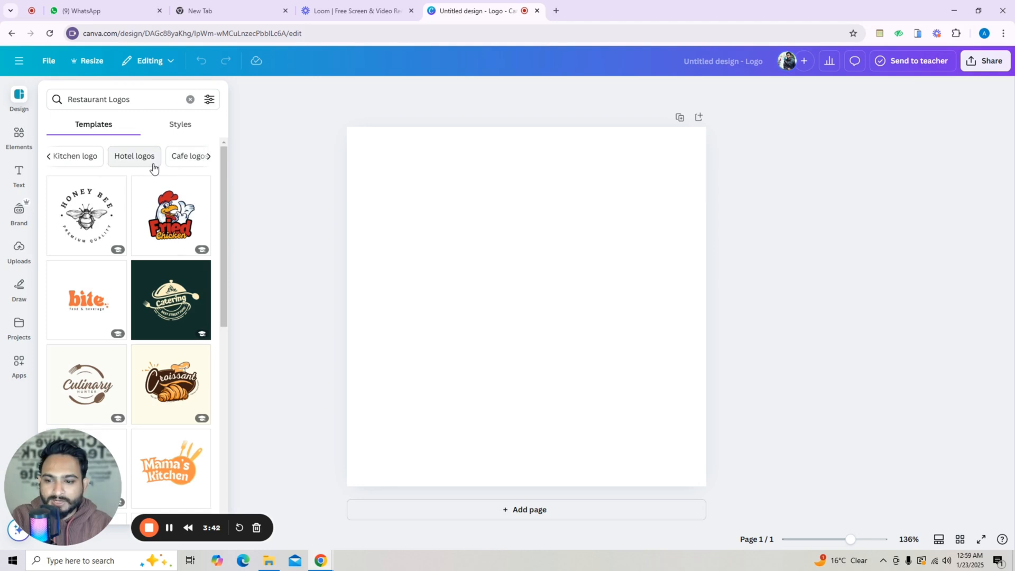
scroll(142, 246, "down", 2)
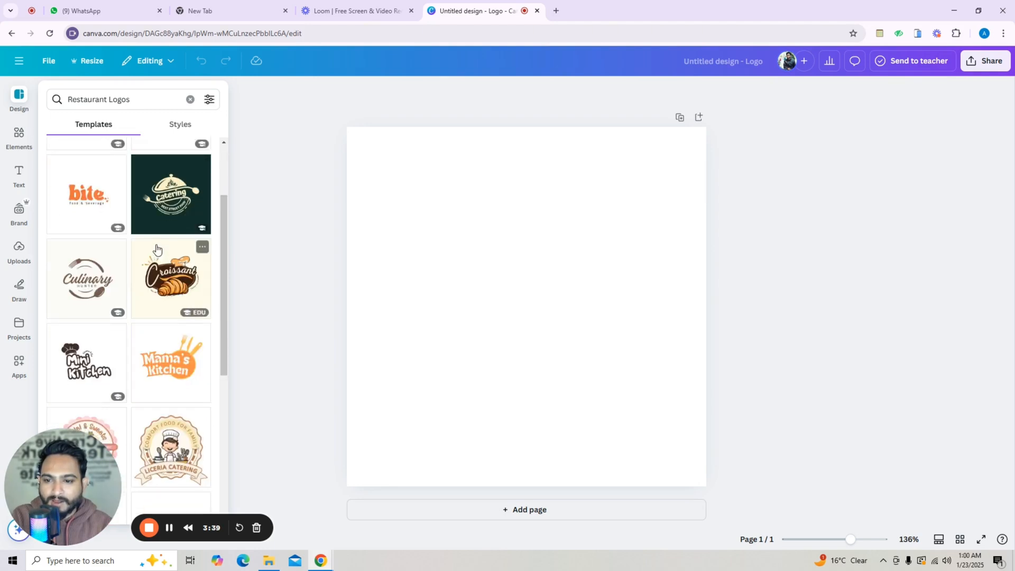
scroll(142, 246, "down", 3)
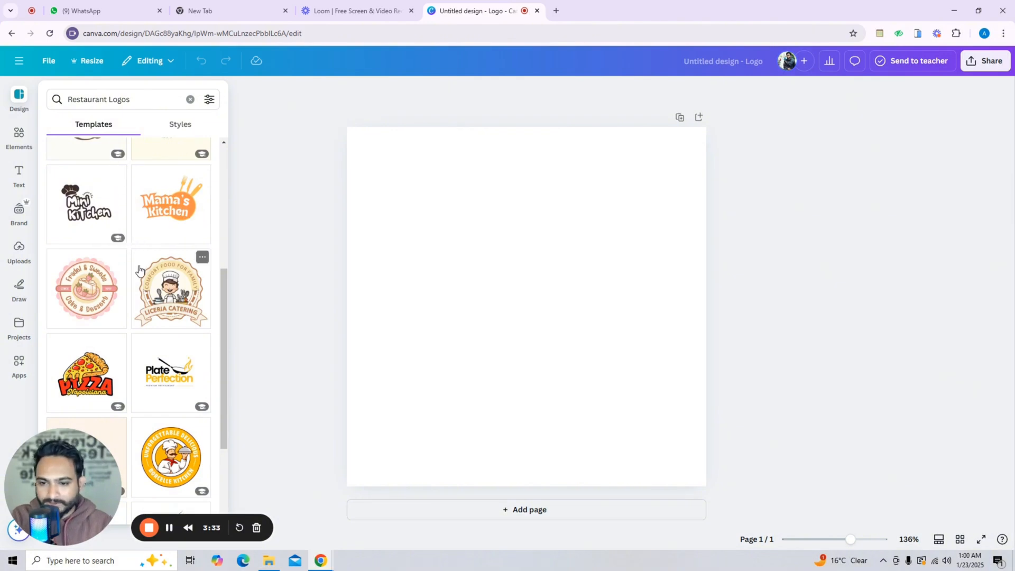
scroll(107, 276, "down", 3)
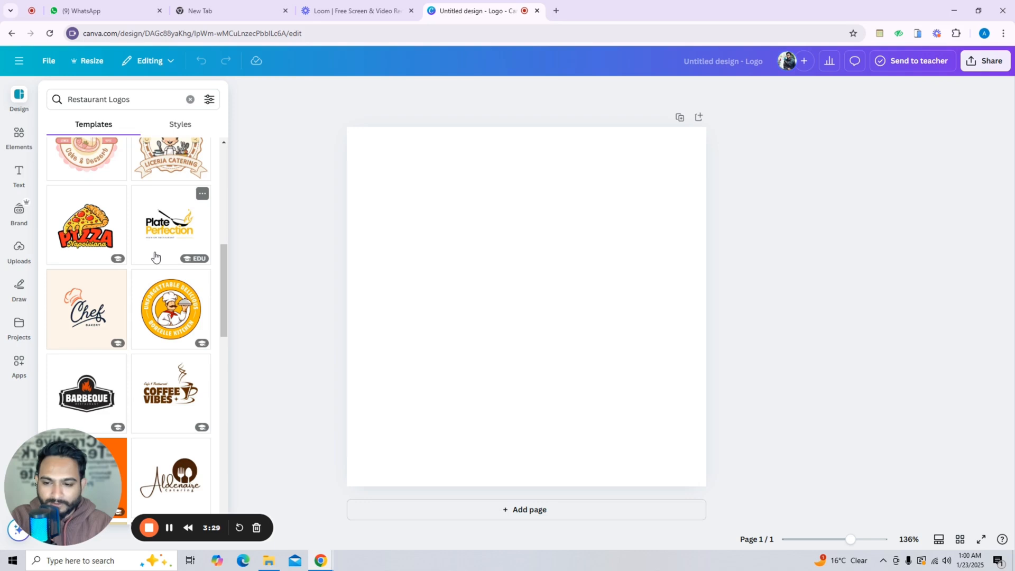
scroll(155, 257, "down", 1)
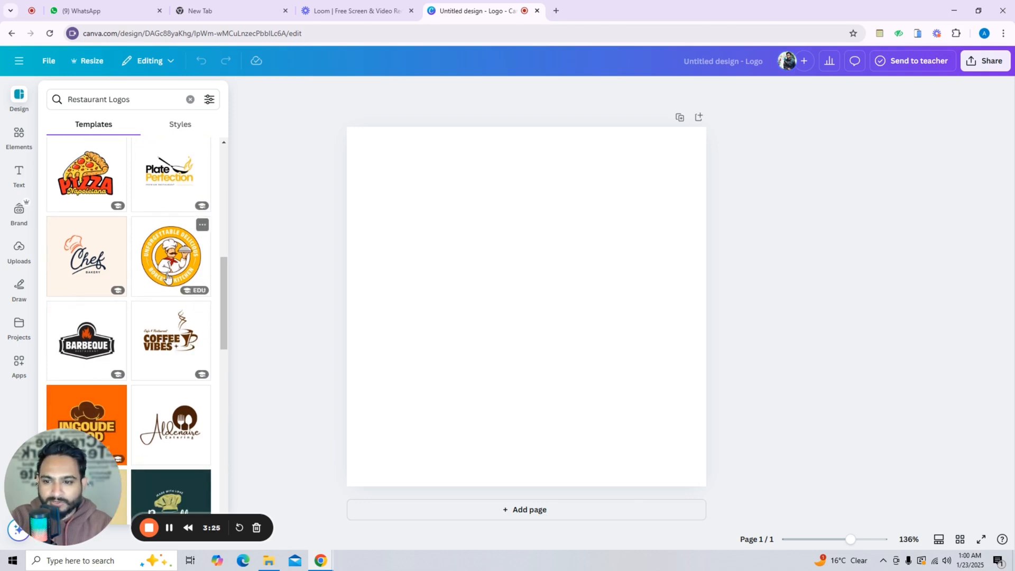
scroll(168, 276, "up", 1)
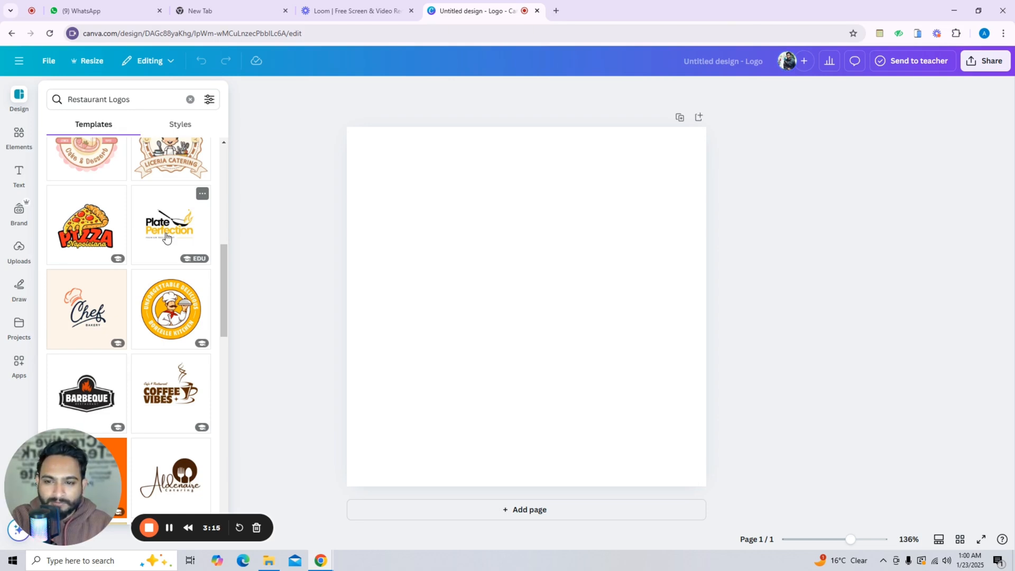
scroll(166, 237, "up", 4)
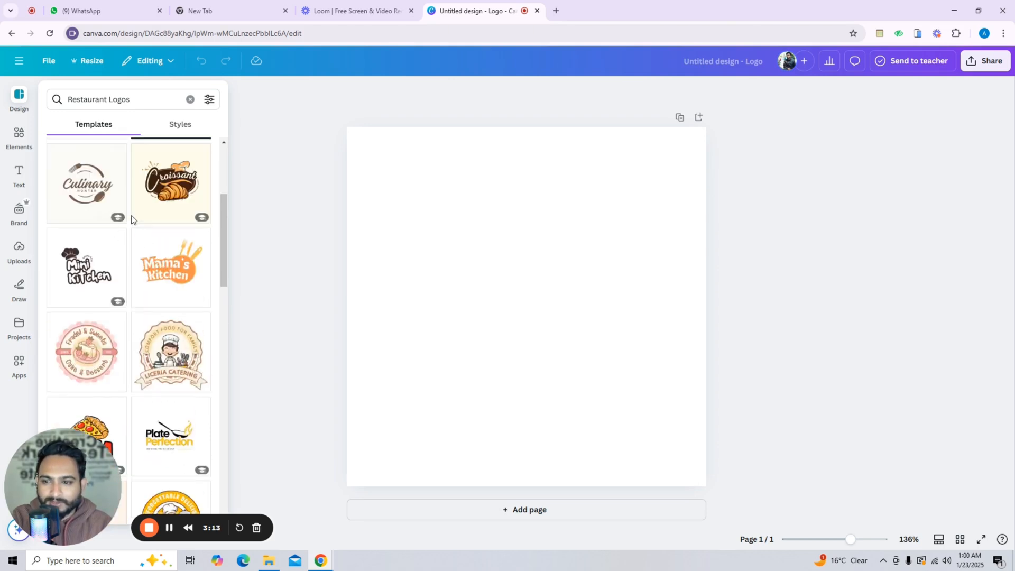
scroll(97, 282, "down", 2)
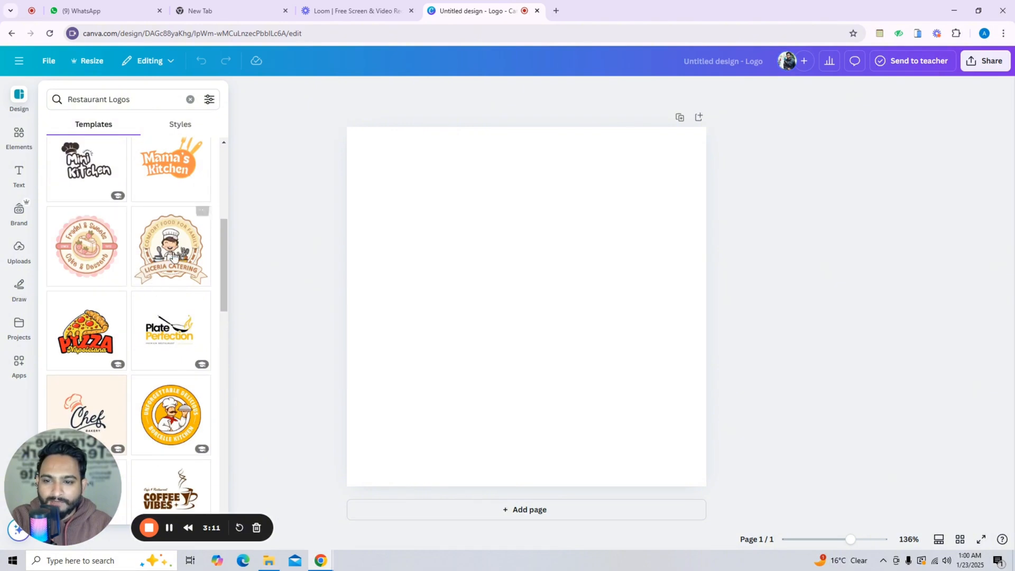
scroll(166, 221, "up", 1)
scroll(169, 249, "down", 2)
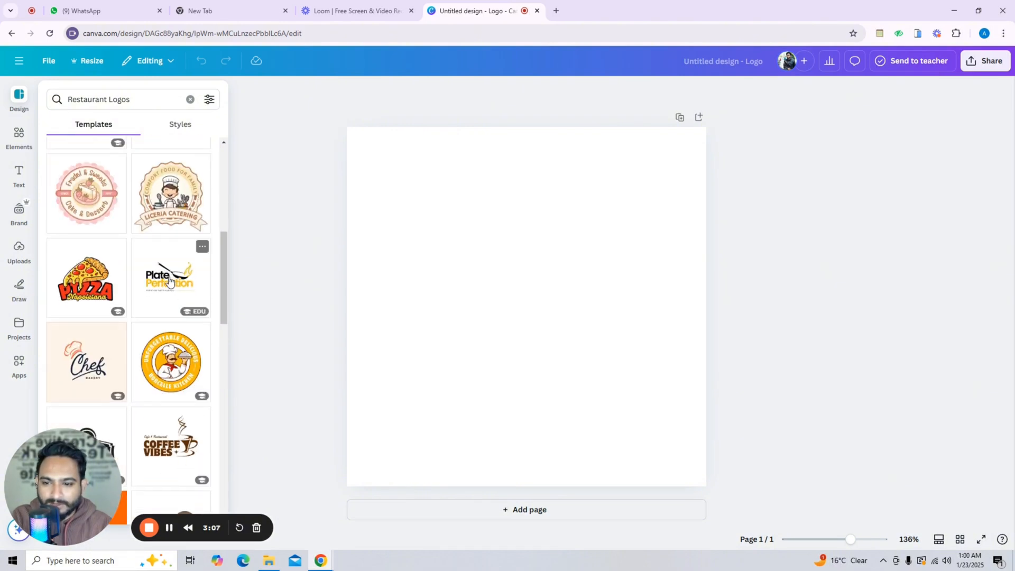
left_click(171, 279)
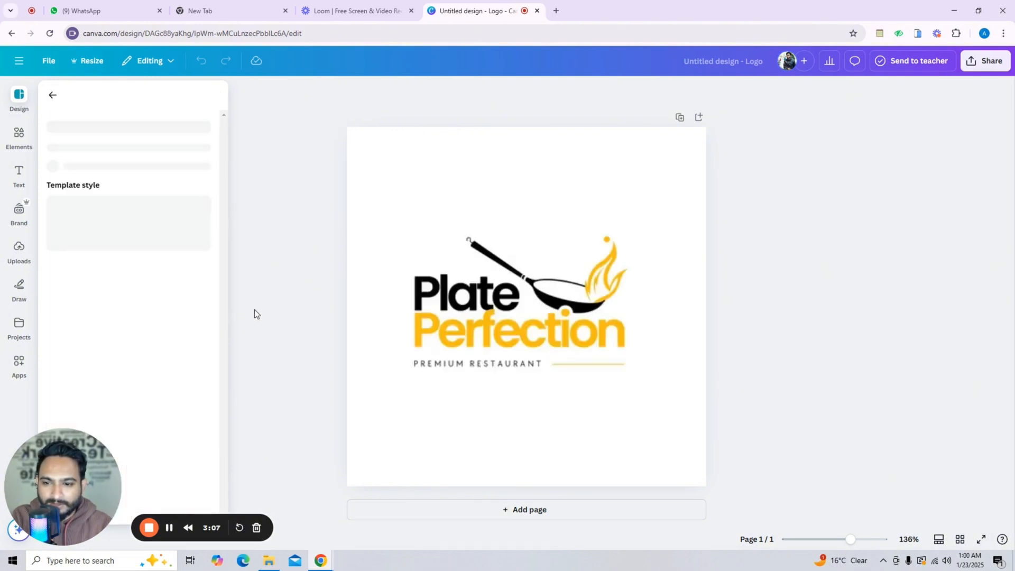
- Delete the word "Perfection" from the logo's headline text, keeping "Plate"
left_click(581, 291)
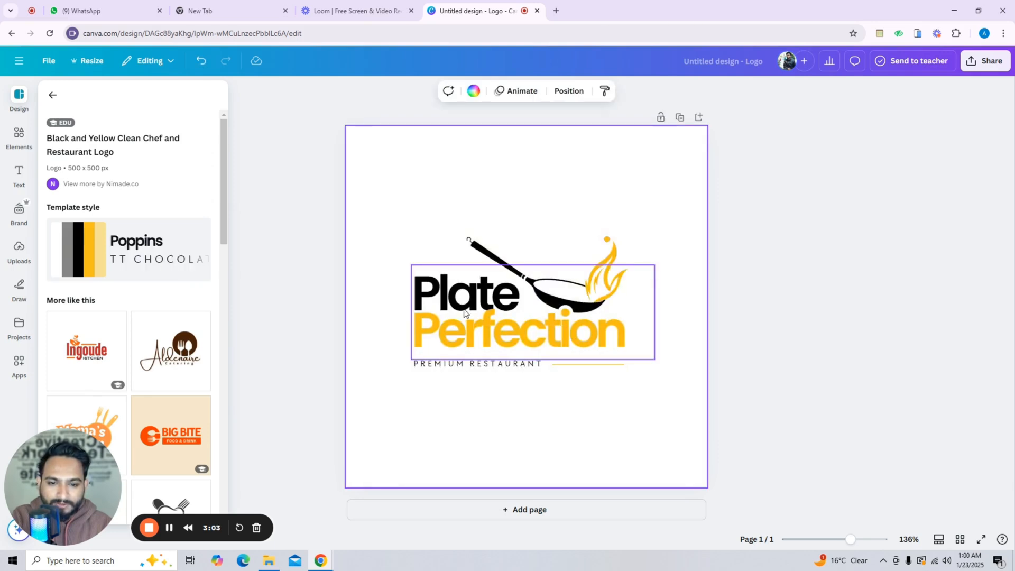
left_click(506, 306)
left_click(522, 299)
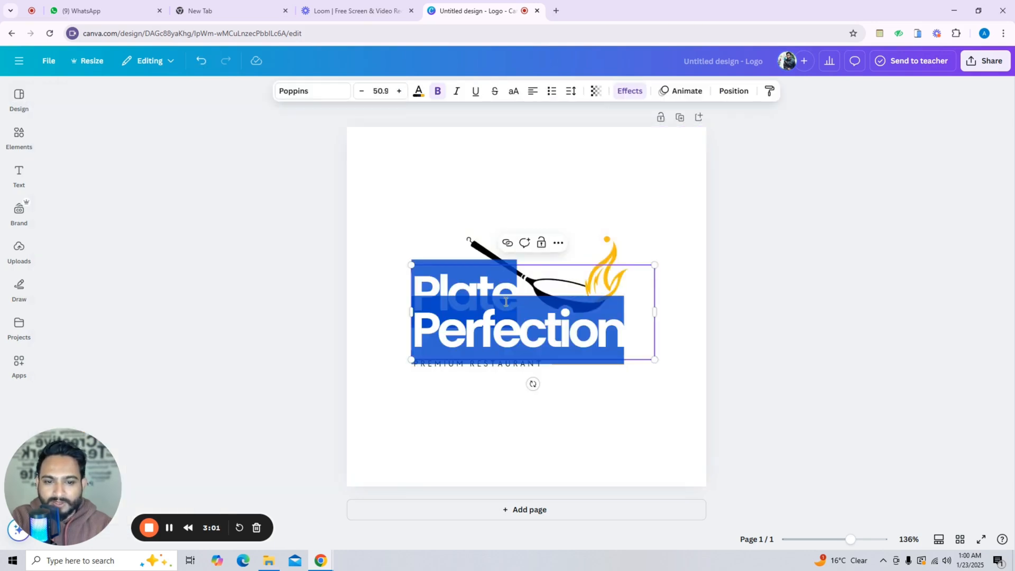
left_click(516, 294)
mouse_move(517, 294)
left_mouse_down()
mouse_move(405, 299)
mouse_move(517, 295)
left_mouse_up()
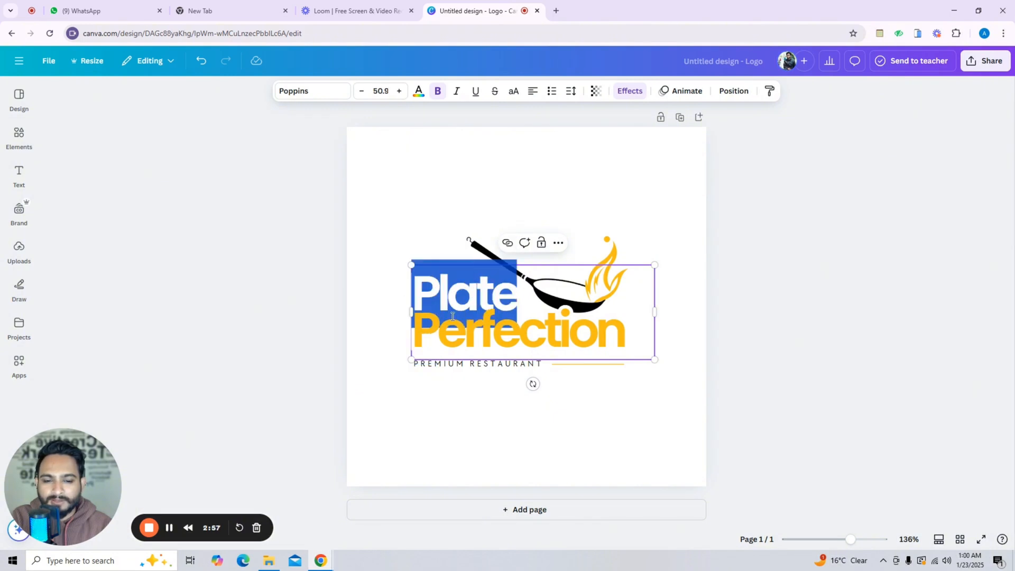
left_click_drag(415, 328, 627, 328)
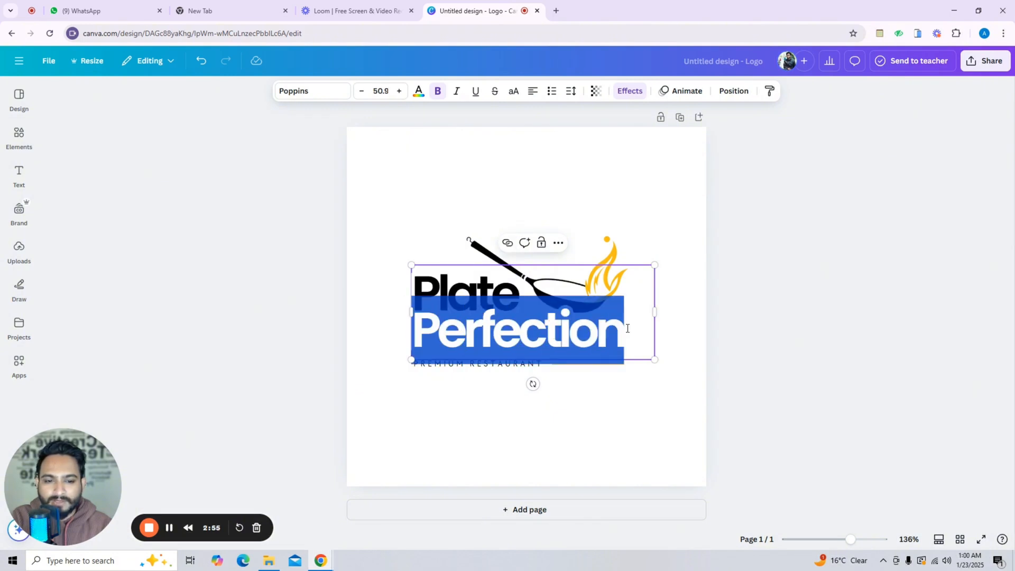
key("BackSpace")
key("BackSpace")
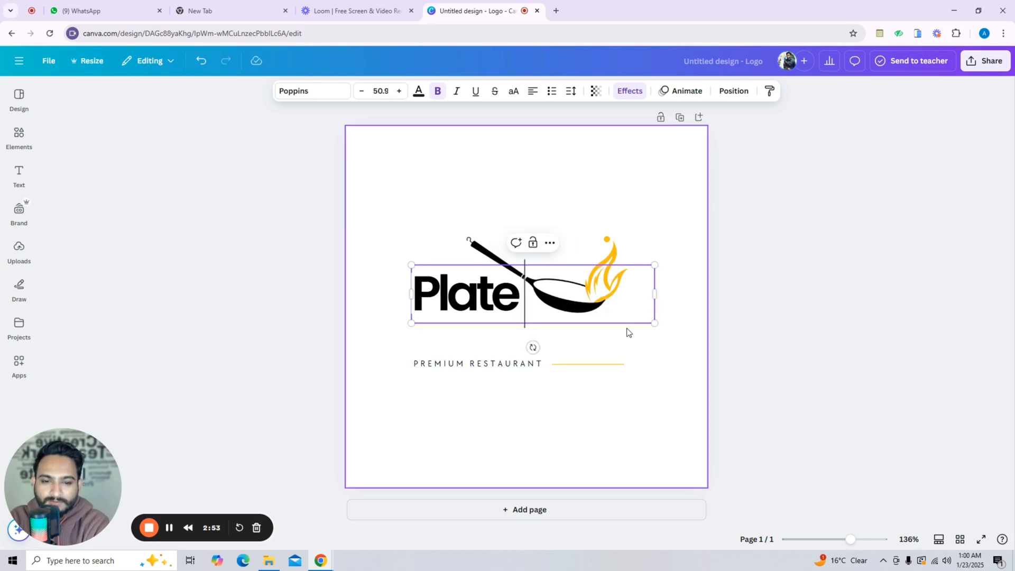
- Add the restaurant's name, a first name followed by "Riverview", after "Plate" in the headline text
type("A")
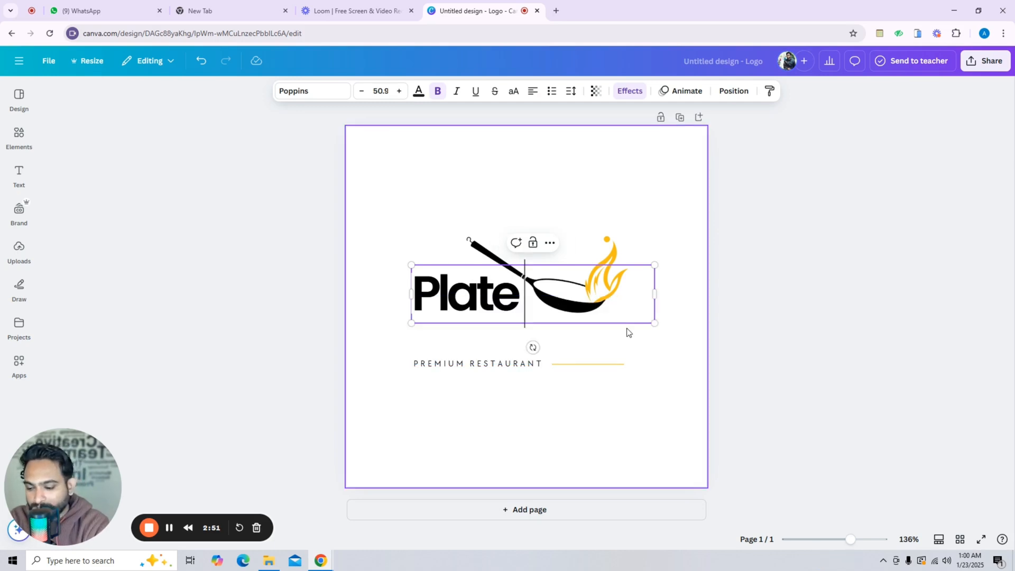
type("kas")
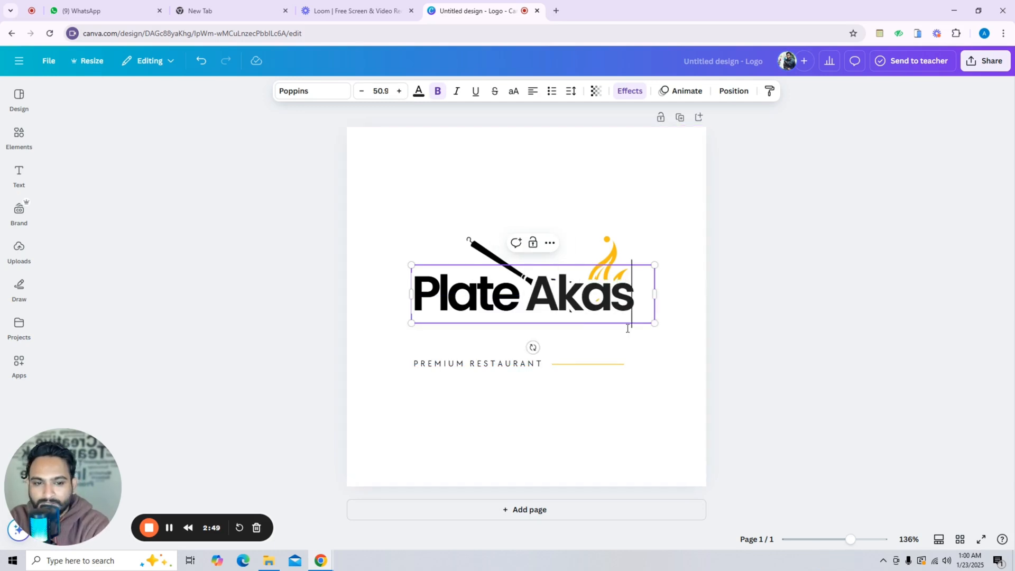
type("h")
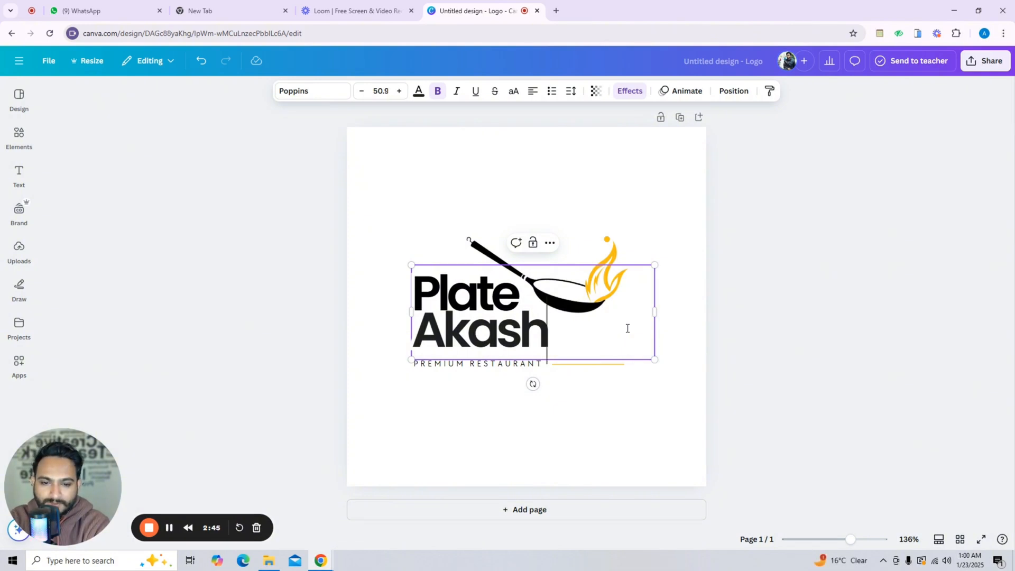
type(" re")
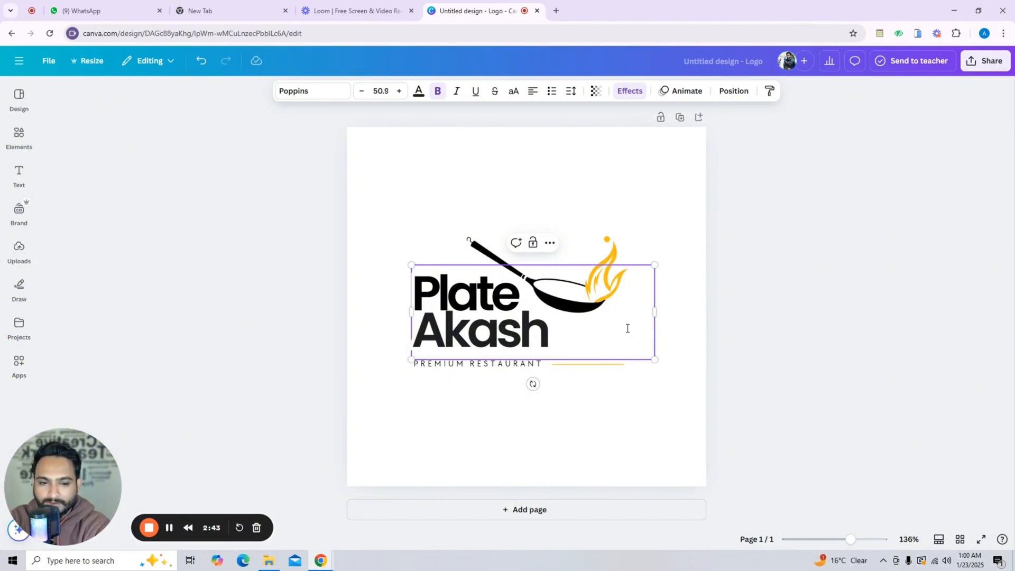
key("BackSpace")
key("BackSpace")
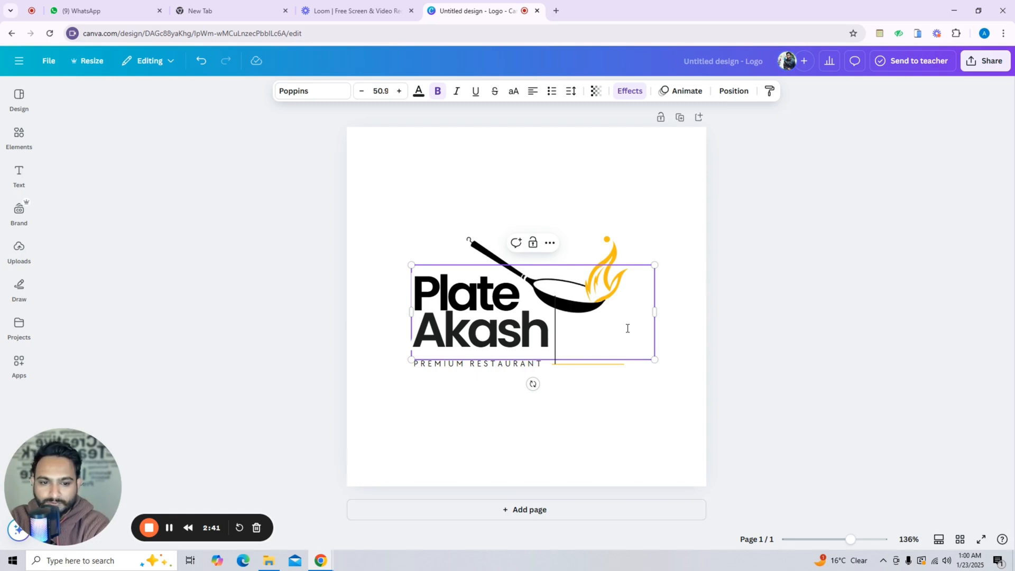
type("River")
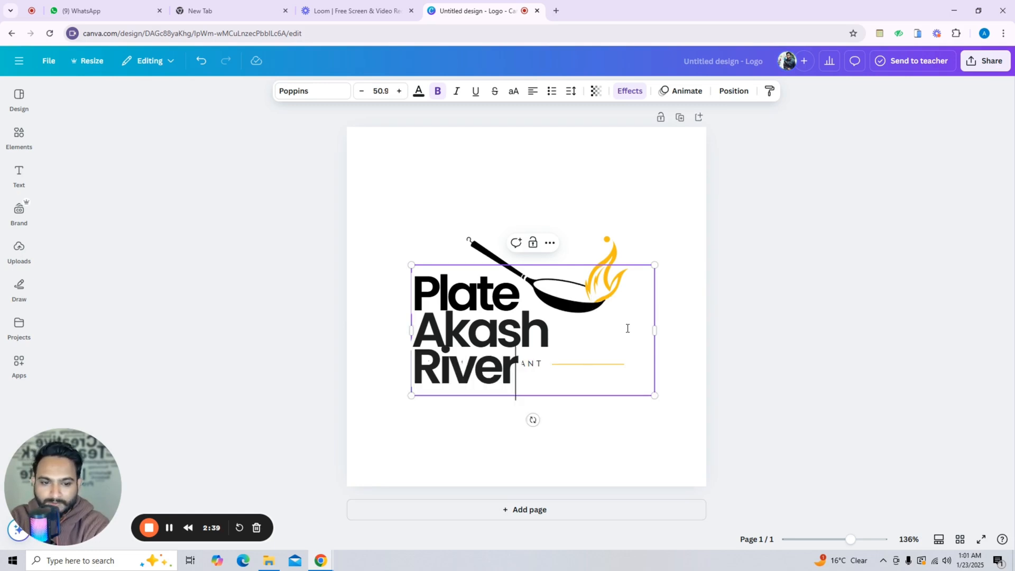
type("viw")
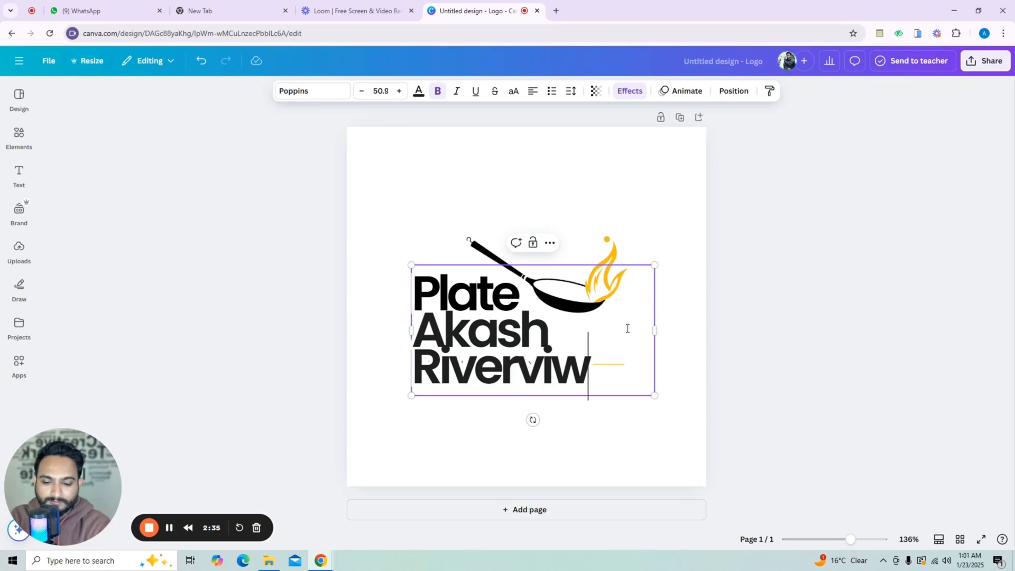
key("BackSpace")
type("ew")
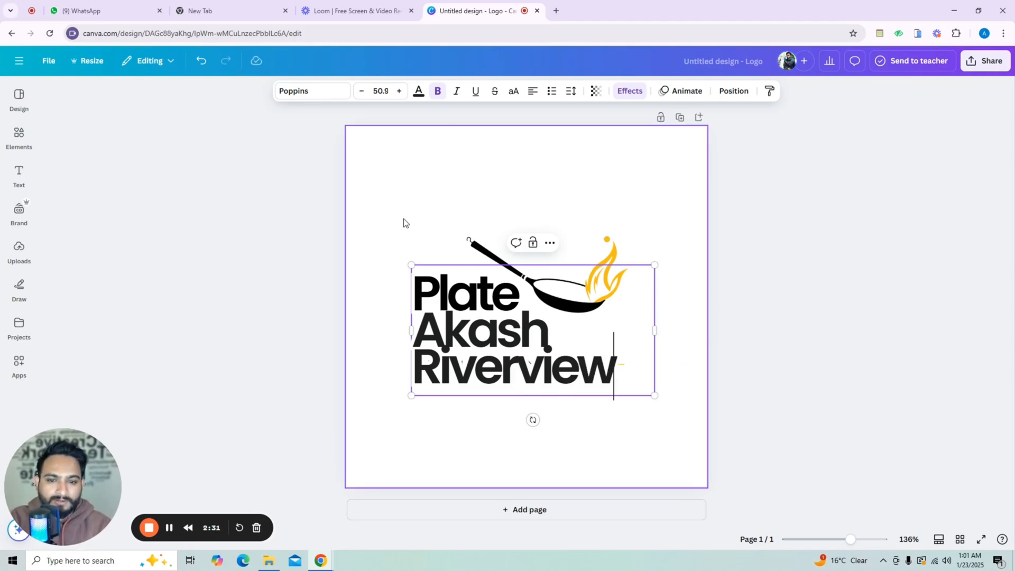
- Reduce the font size of the added restaurant name to 47.9 and start it on a new line below "Plate"
left_click_drag(418, 324, 617, 374)
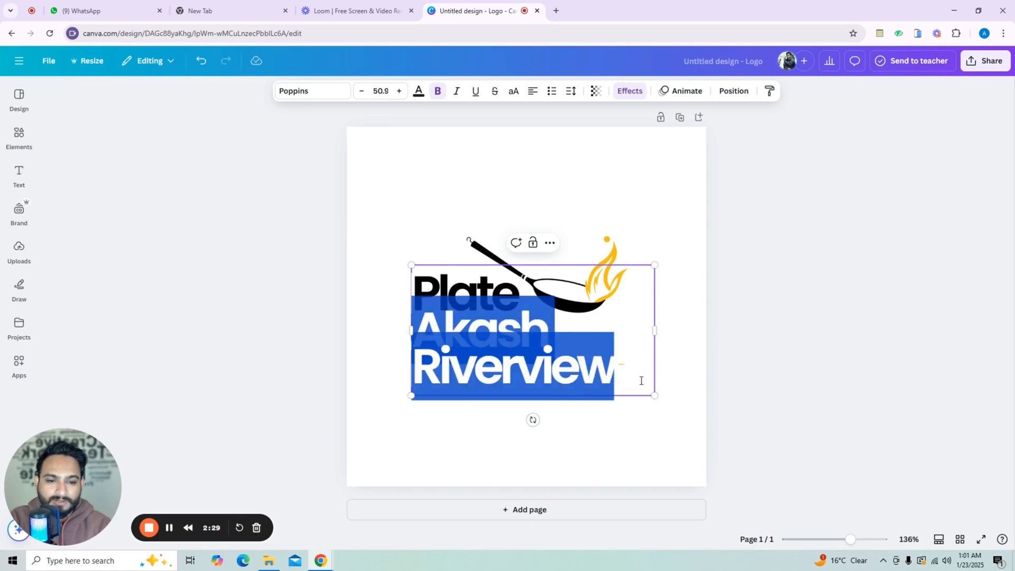
left_click(360, 93)
left_click(361, 93)
left_click(361, 93)
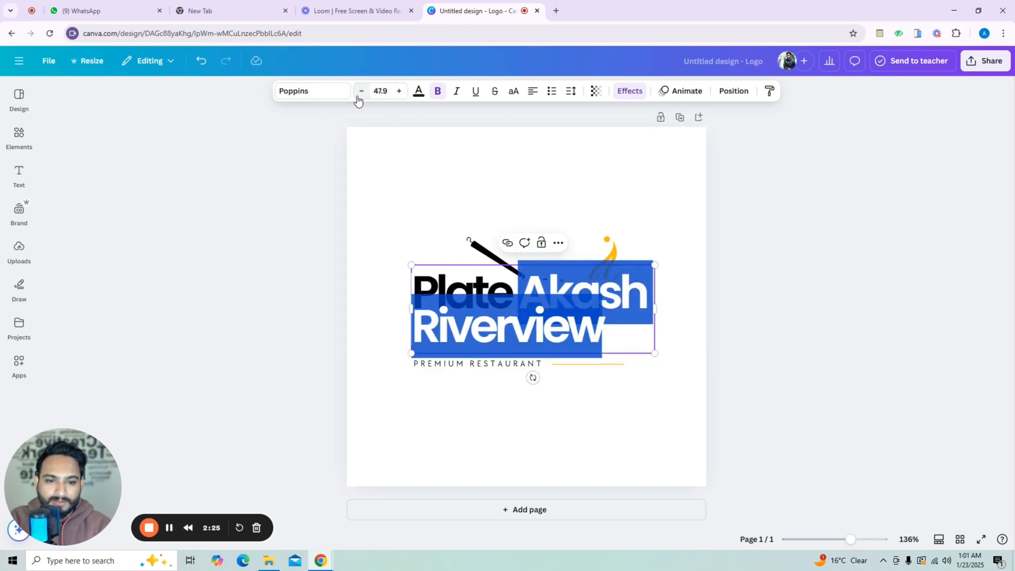
left_click(520, 296)
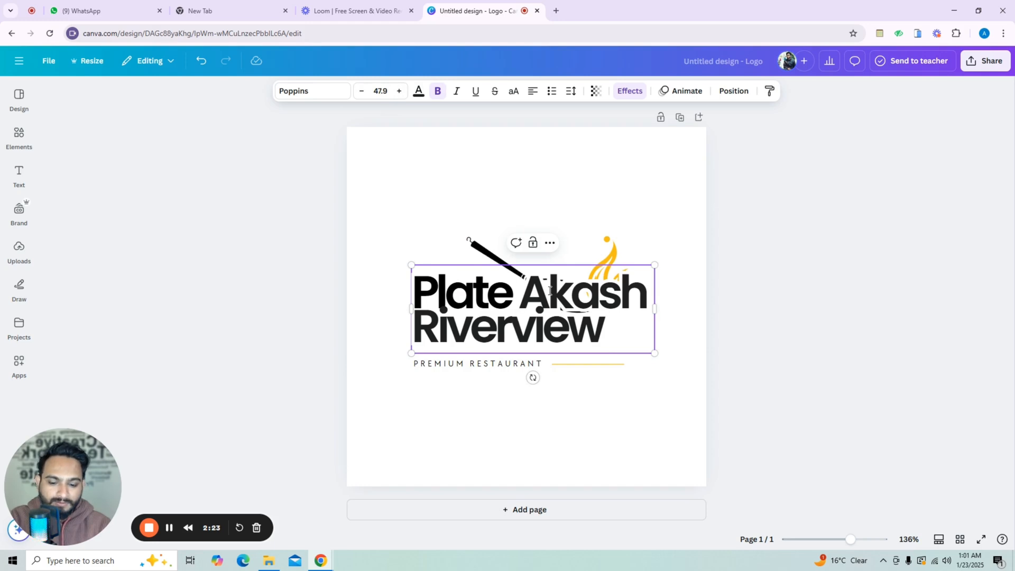
key("Return")
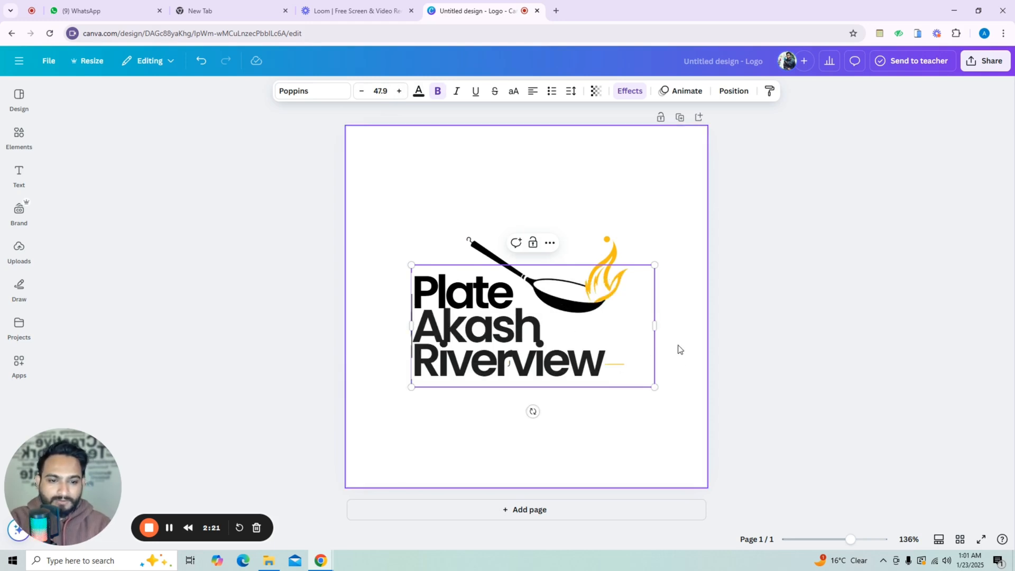
- Widen the headline text box and reduce its font size to 39.8 so the restaurant name fits on one line below "Plate"
mouse_move(656, 326)
left_mouse_down()
mouse_move(731, 326)
mouse_move(674, 328)
left_mouse_up()
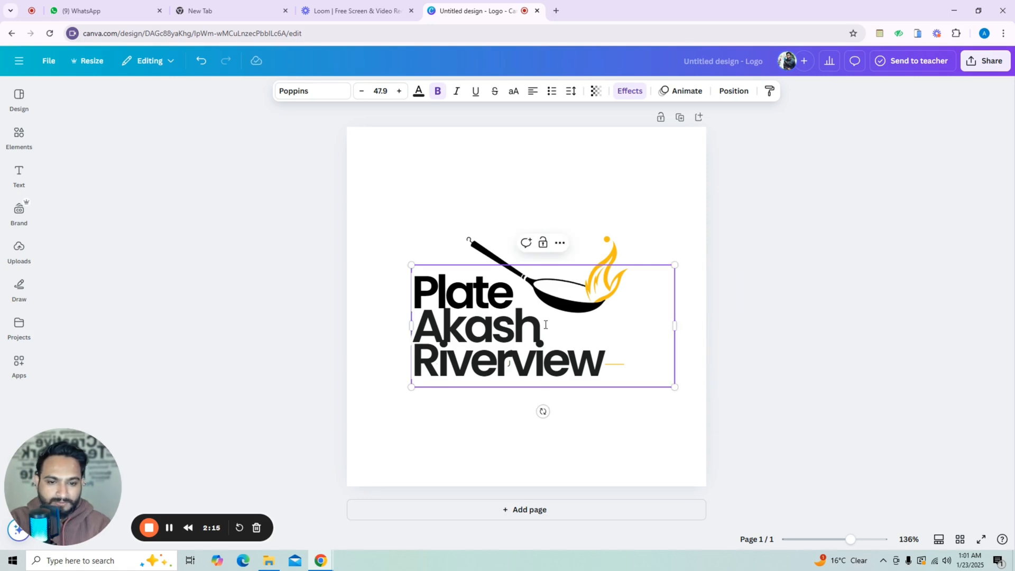
left_click(543, 324)
key("Delete")
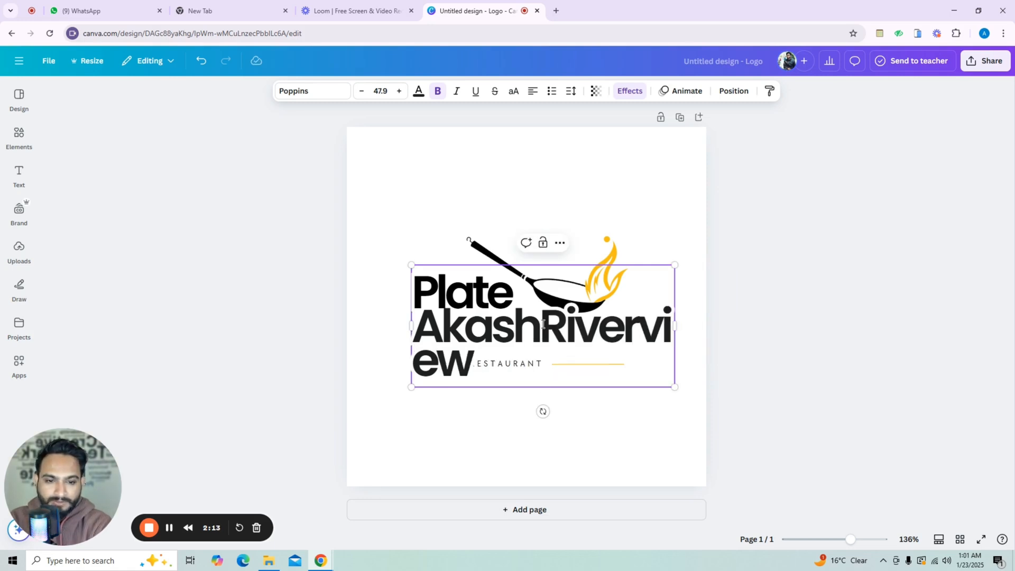
key("Return")
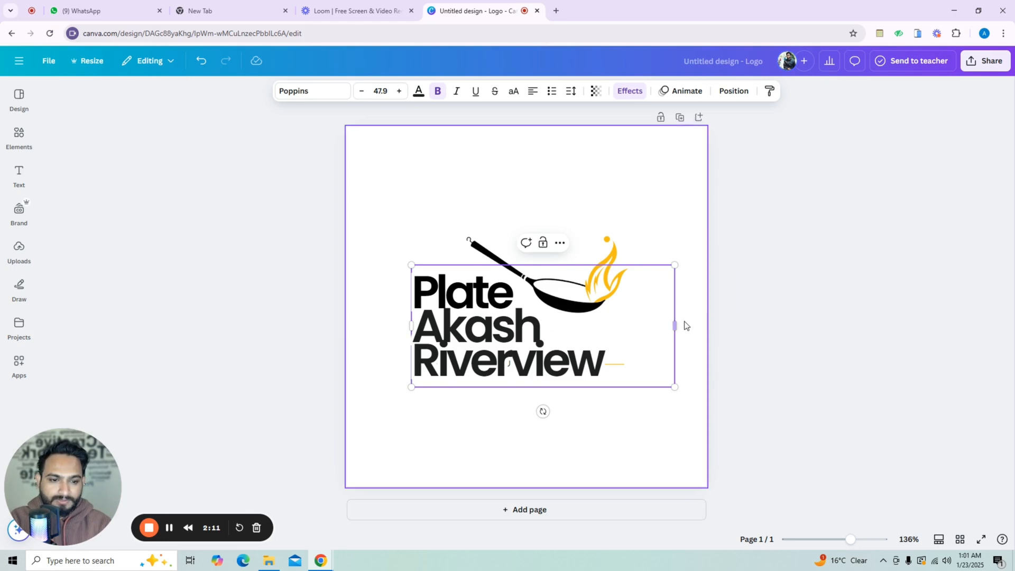
mouse_move(676, 325)
left_mouse_down()
mouse_move(740, 334)
mouse_move(715, 346)
mouse_move(683, 339)
left_mouse_up()
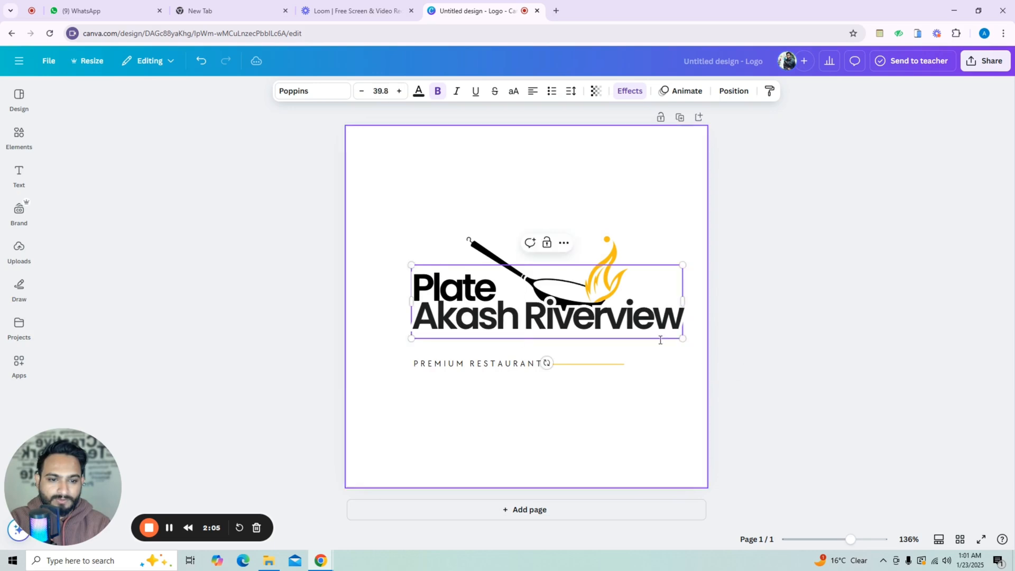
left_click(660, 384)
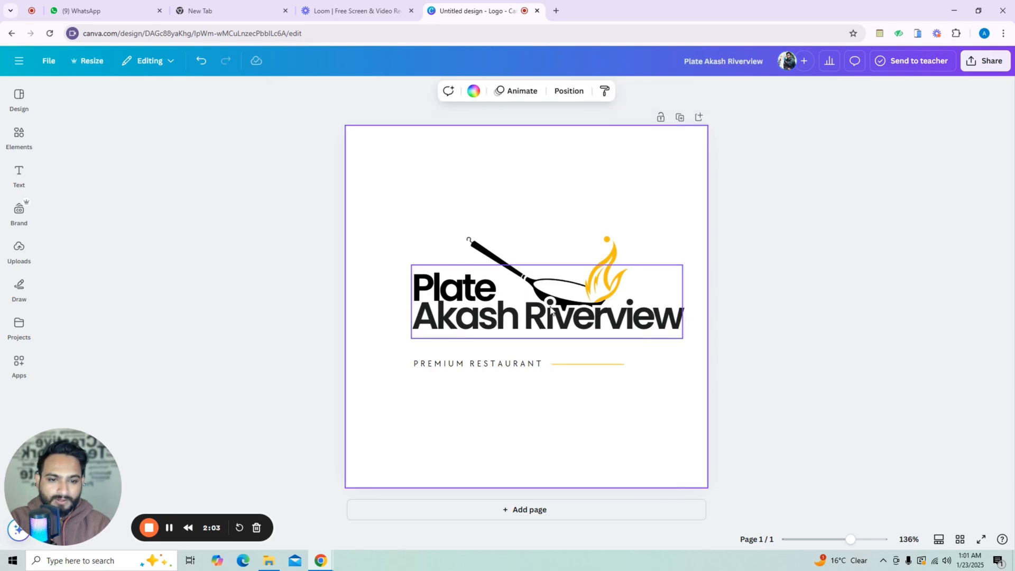
- Move the headline text down closer to the "Premium Restaurant" tagline and set its line spacing to 0.84
left_click_drag(552, 311, 543, 318)
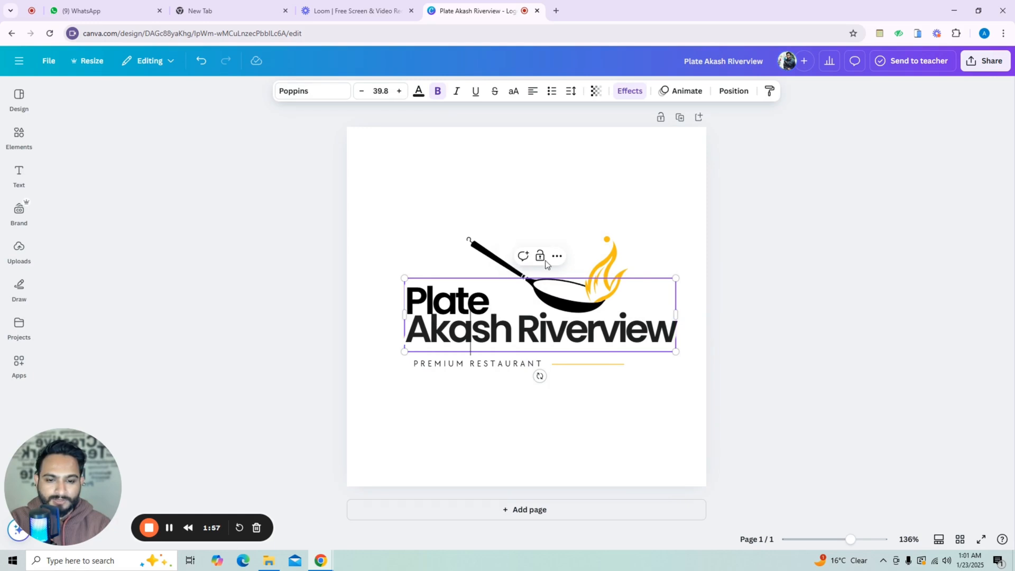
left_click(403, 238)
left_click(447, 316)
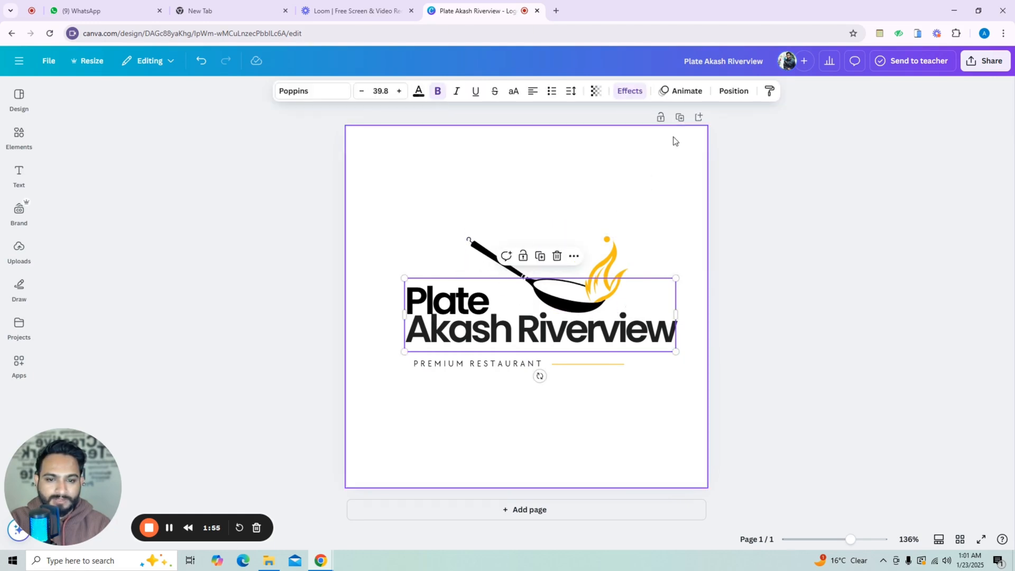
left_click(571, 95)
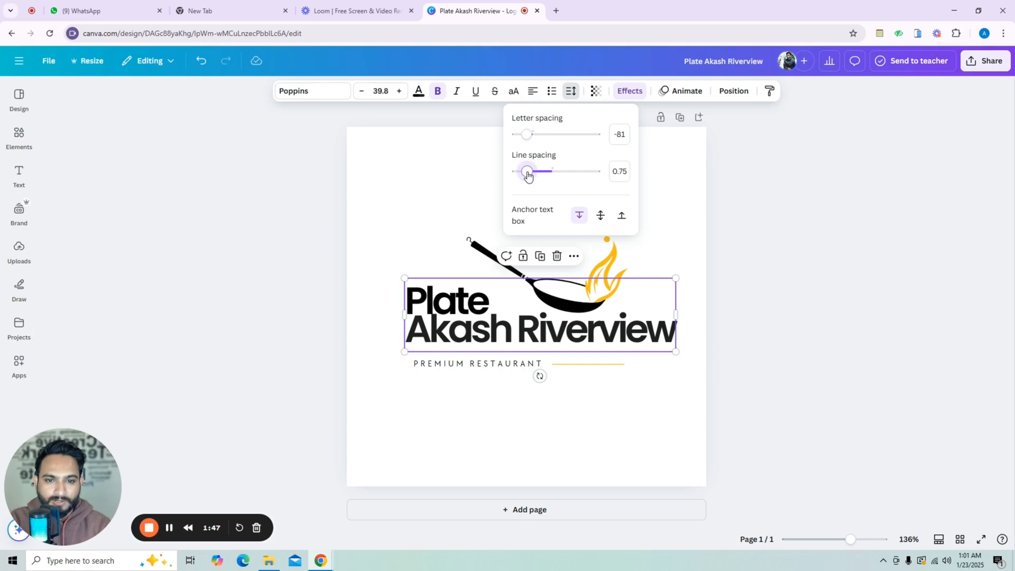
left_click_drag(528, 177, 531, 176)
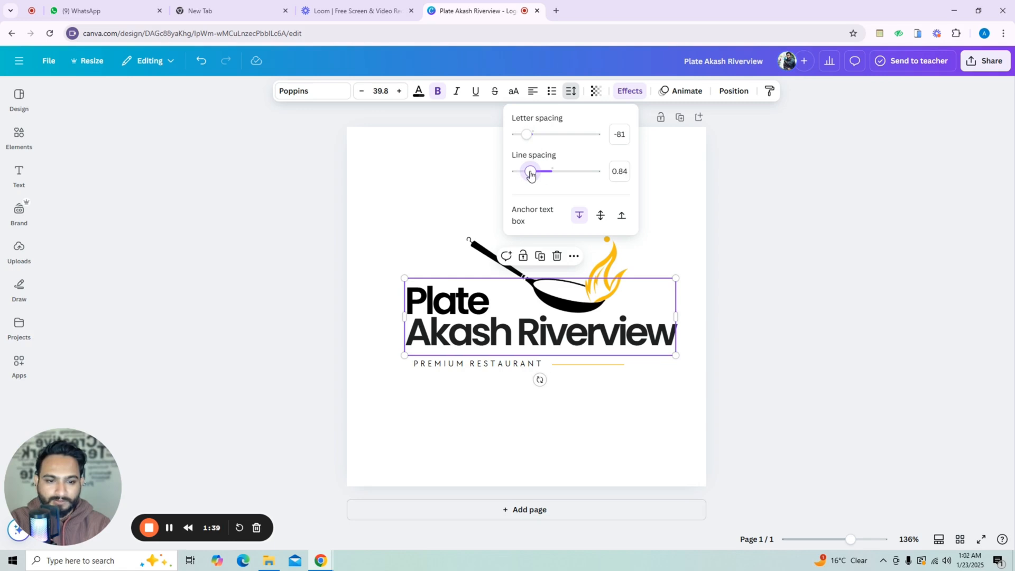
left_click(426, 199)
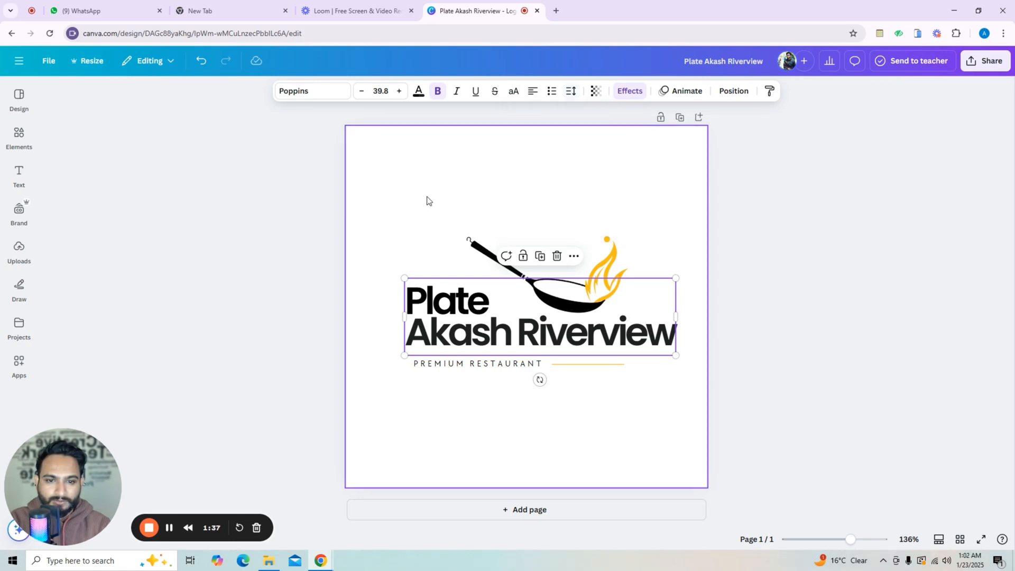
- Recolour the flame of the template's black pan graphic to orange and shift the graphic left above the headline
left_click(491, 240)
left_click(578, 293)
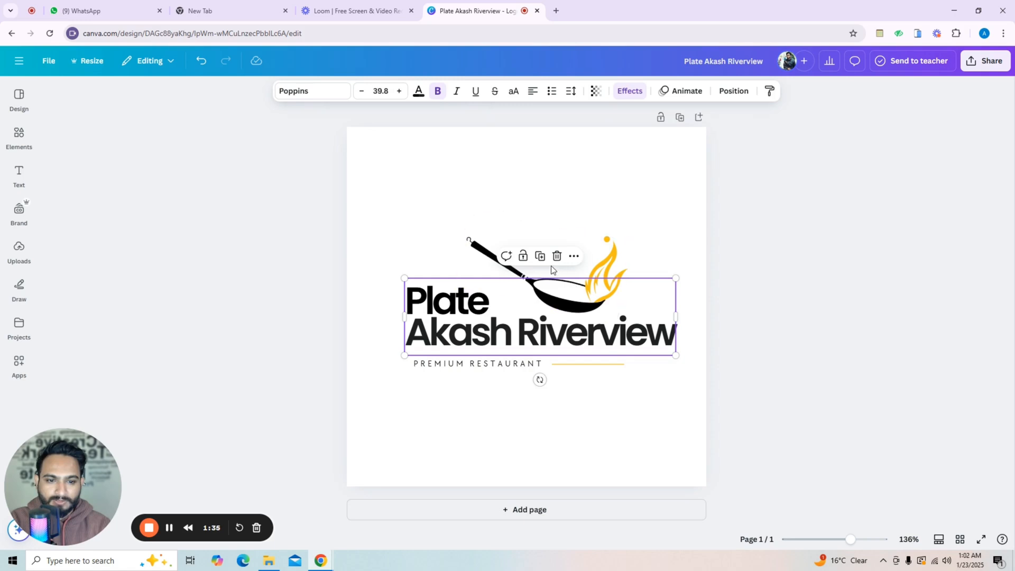
left_click(482, 252)
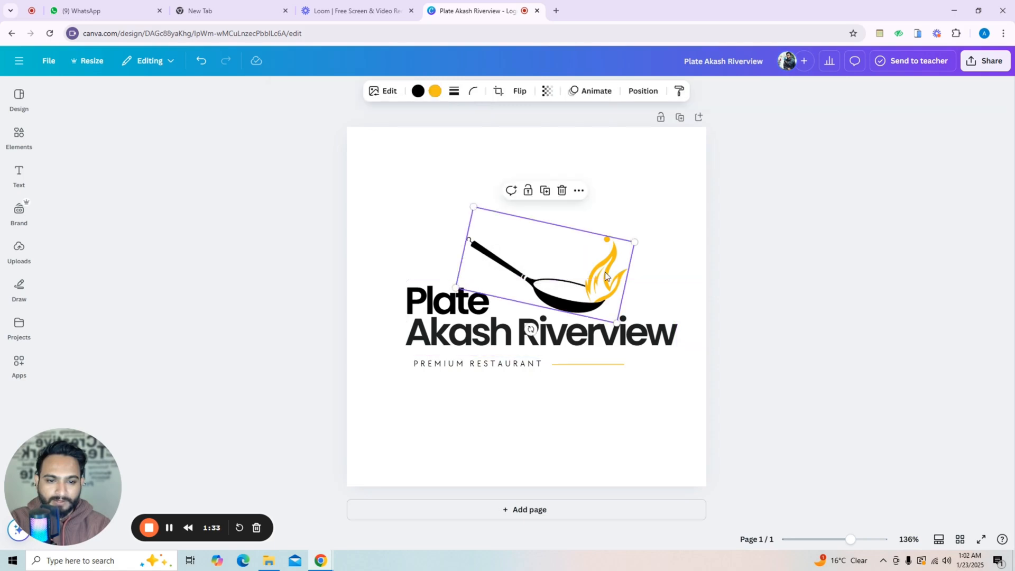
left_click(437, 94)
left_click(208, 371)
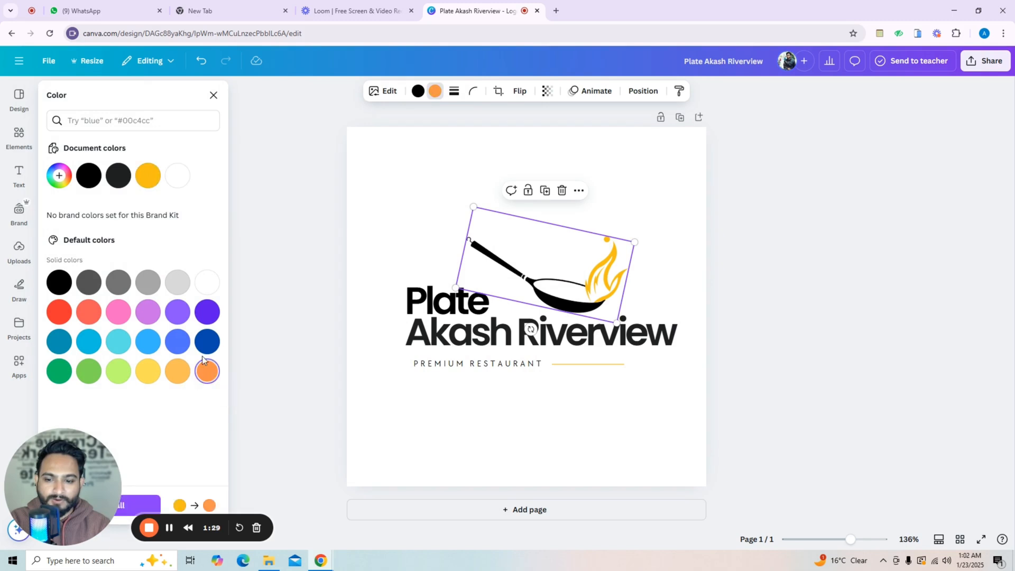
left_click(431, 228)
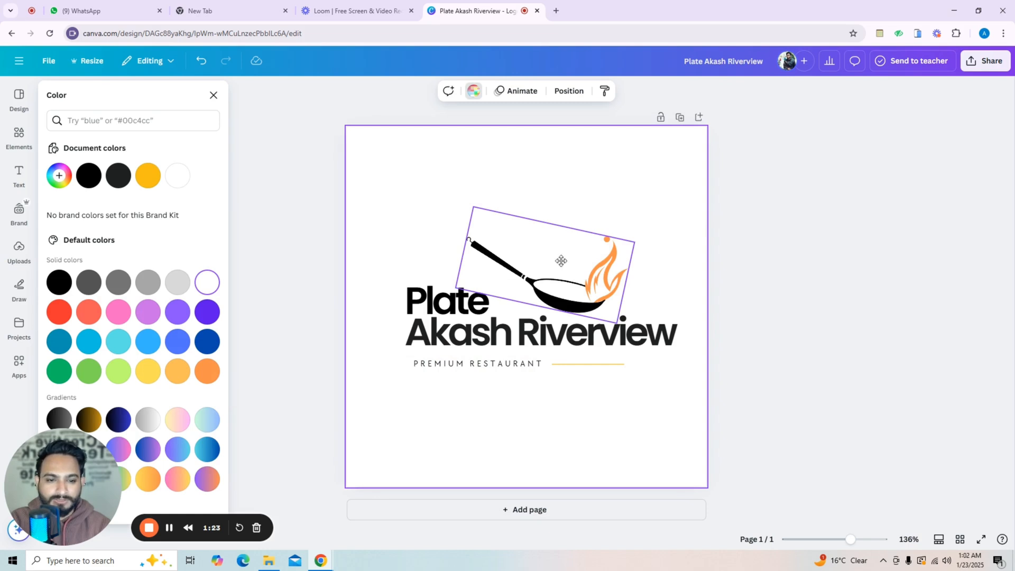
left_click_drag(561, 261, 531, 259)
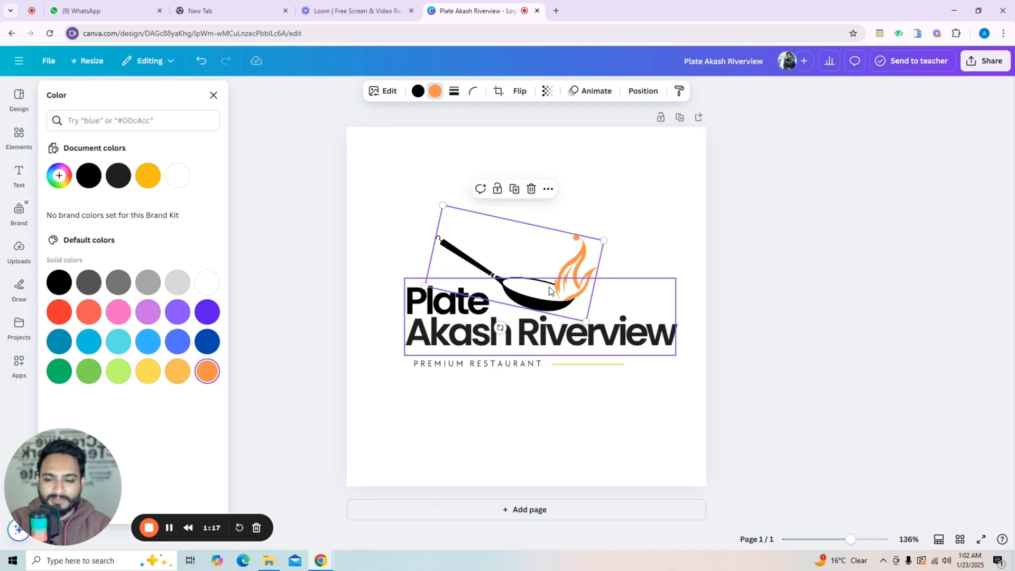
- Search the elements for "pan" graphics and add the dark red frying pan with red flames to the page
left_click(16, 137)
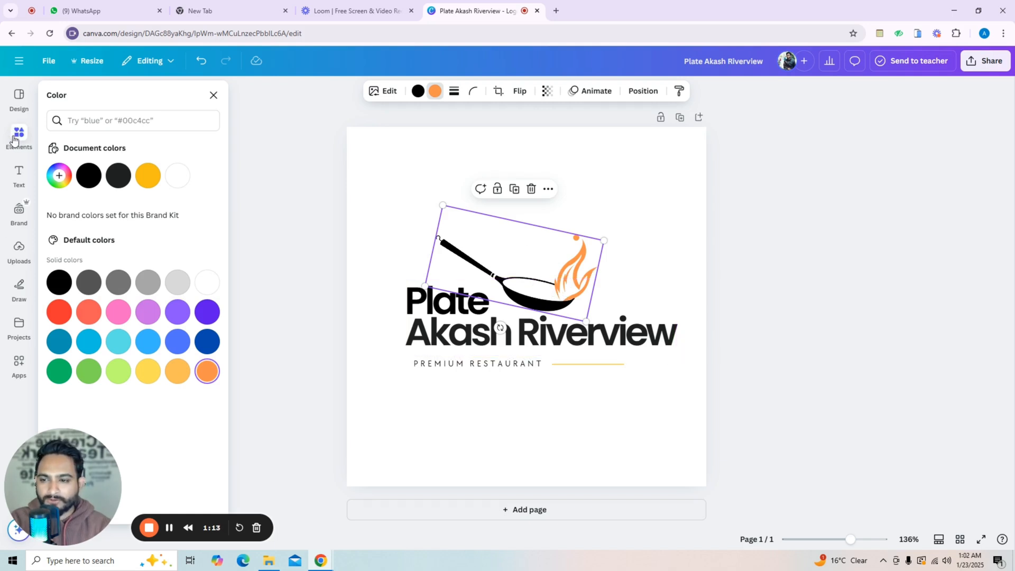
left_click(105, 96)
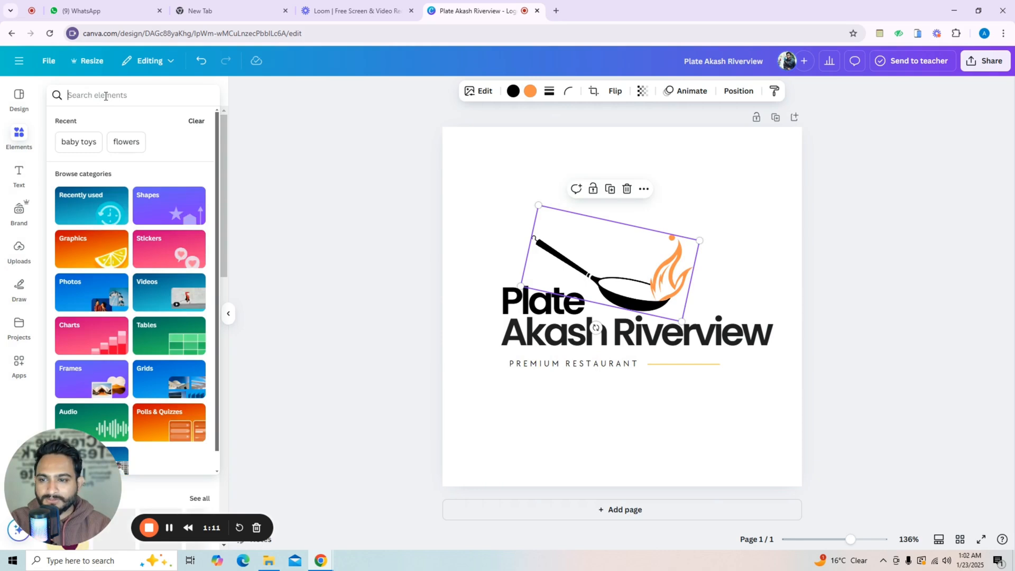
type("pan")
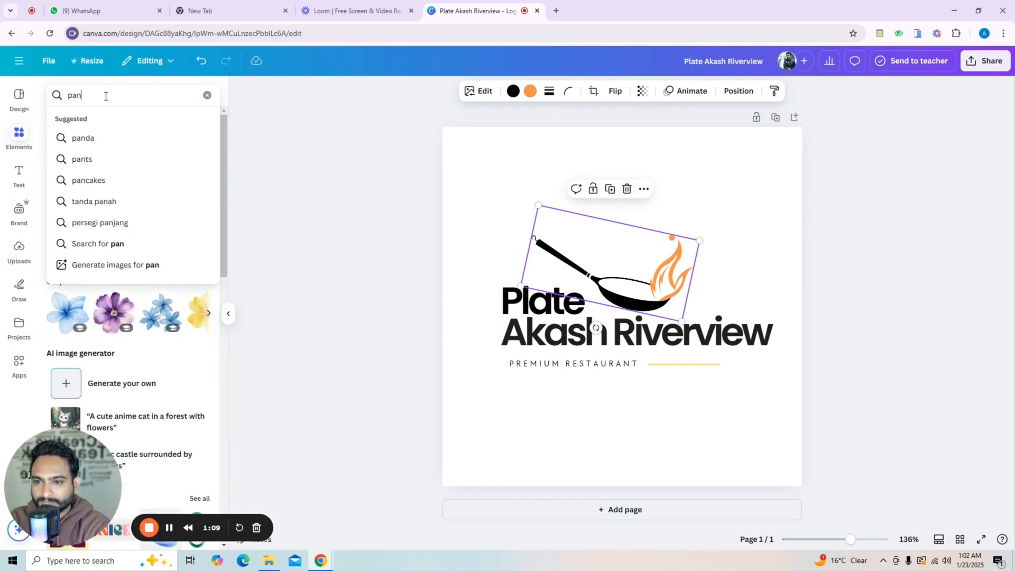
key("Return")
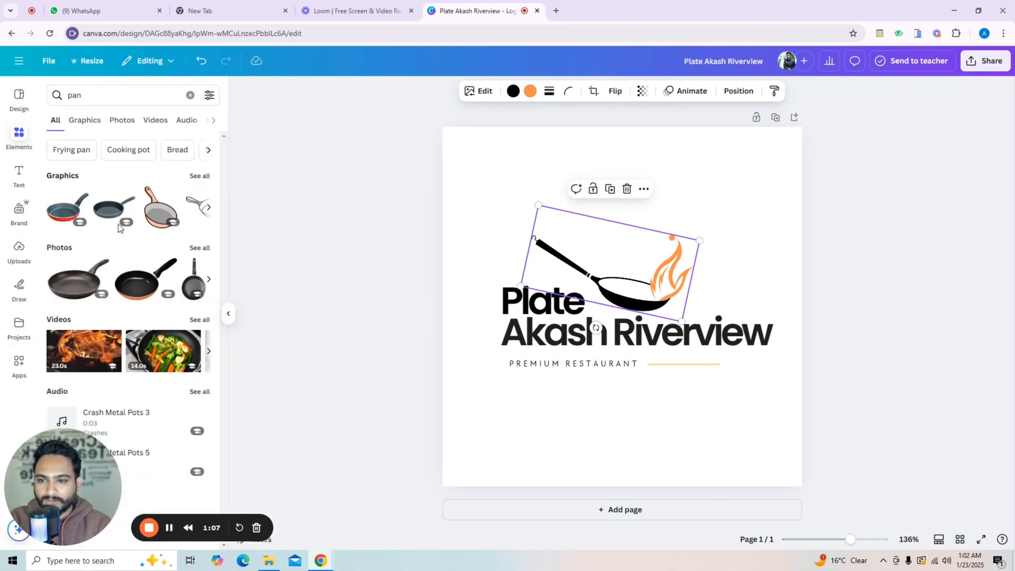
left_click(86, 121)
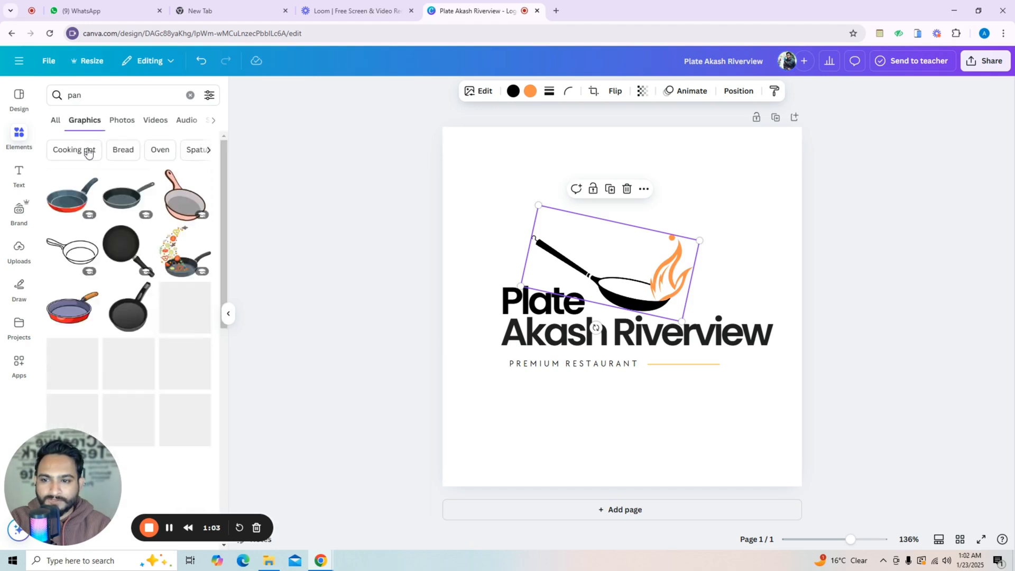
scroll(150, 272, "down", 4)
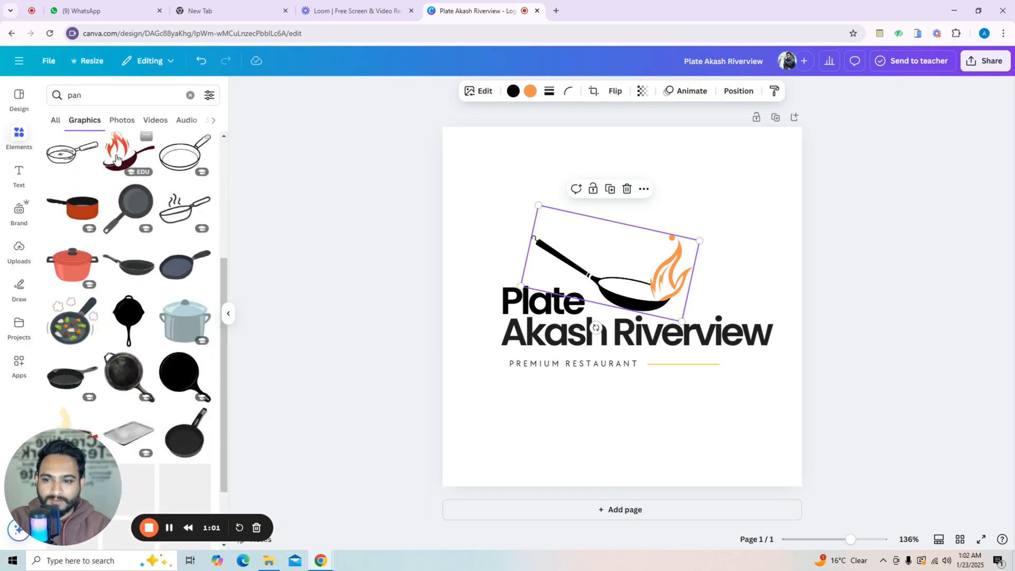
scroll(121, 254, "down", 1)
scroll(122, 265, "up", 5)
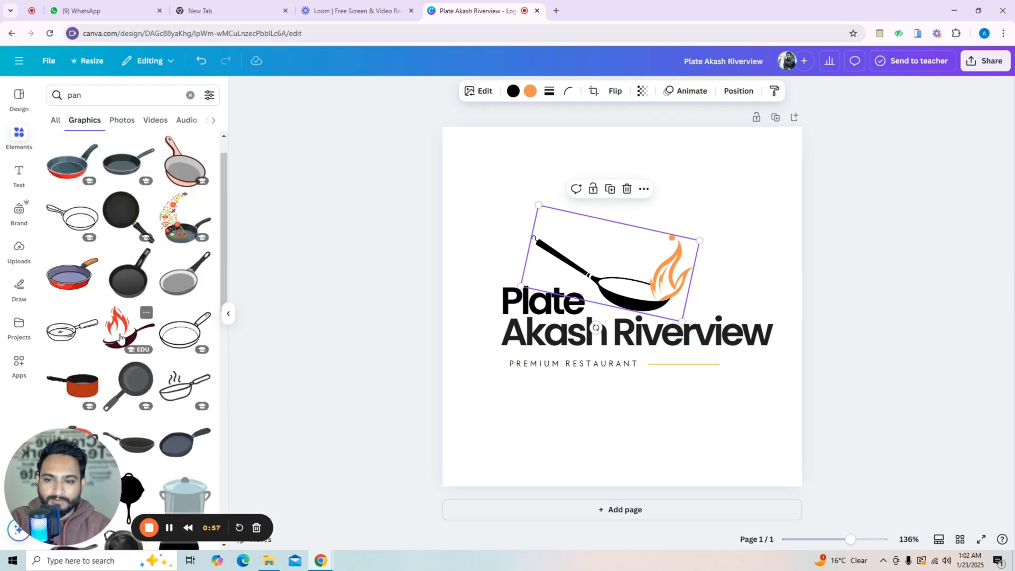
left_click(120, 338)
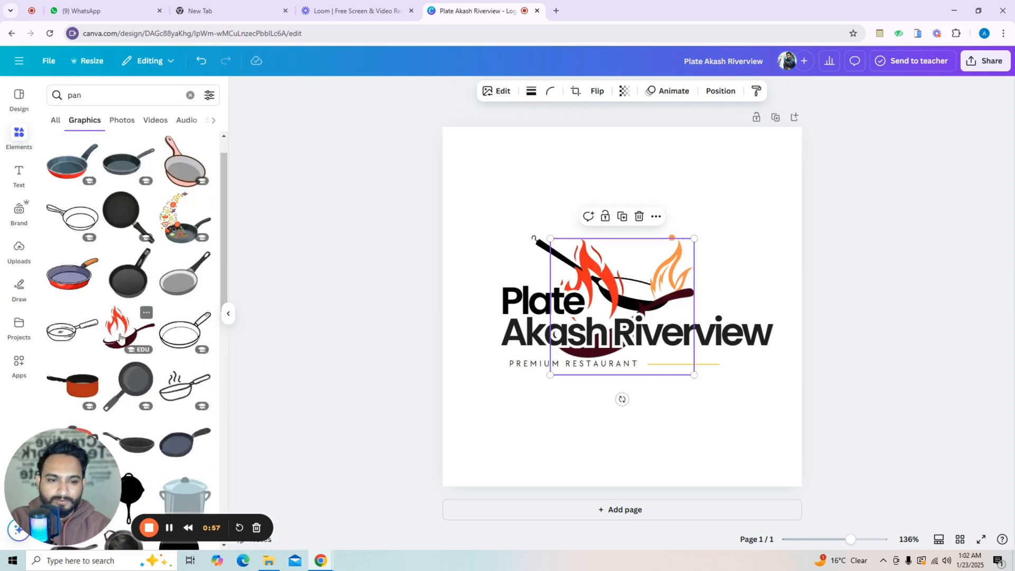
- Move the new flaming pan up and to the right, and delete the template's original black pan graphic
left_click_drag(609, 274, 684, 229)
left_click(598, 275)
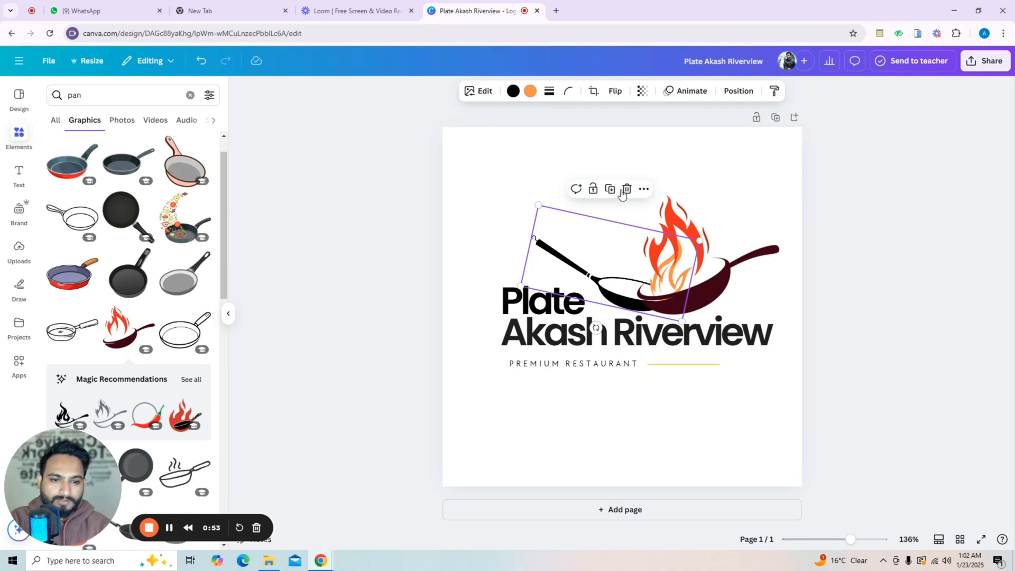
left_click(625, 190)
- Flip the flaming pan graphic horizontally and place it centrally above the headline, with its base meeting the restaurant name
left_click(682, 254)
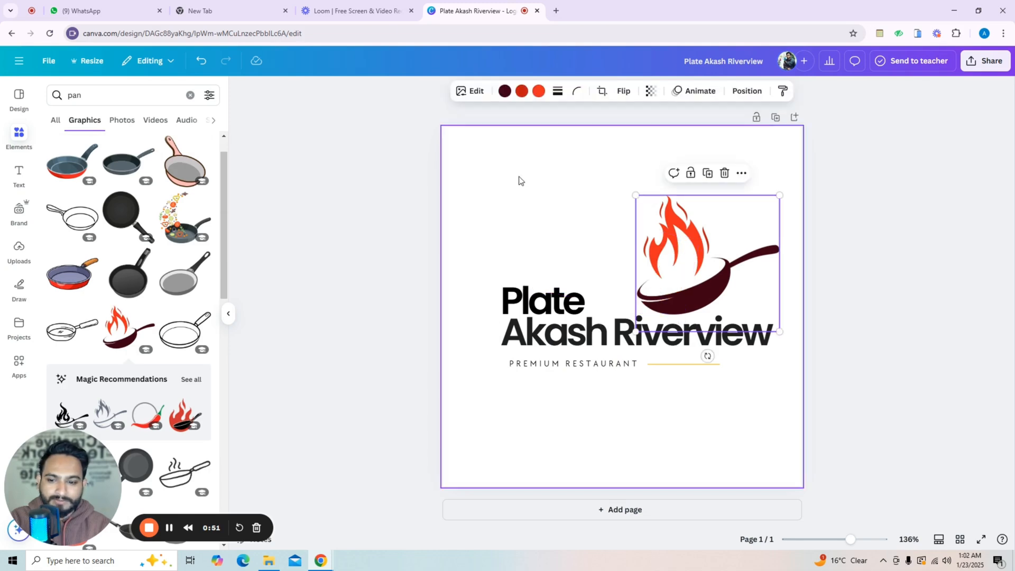
left_click(624, 95)
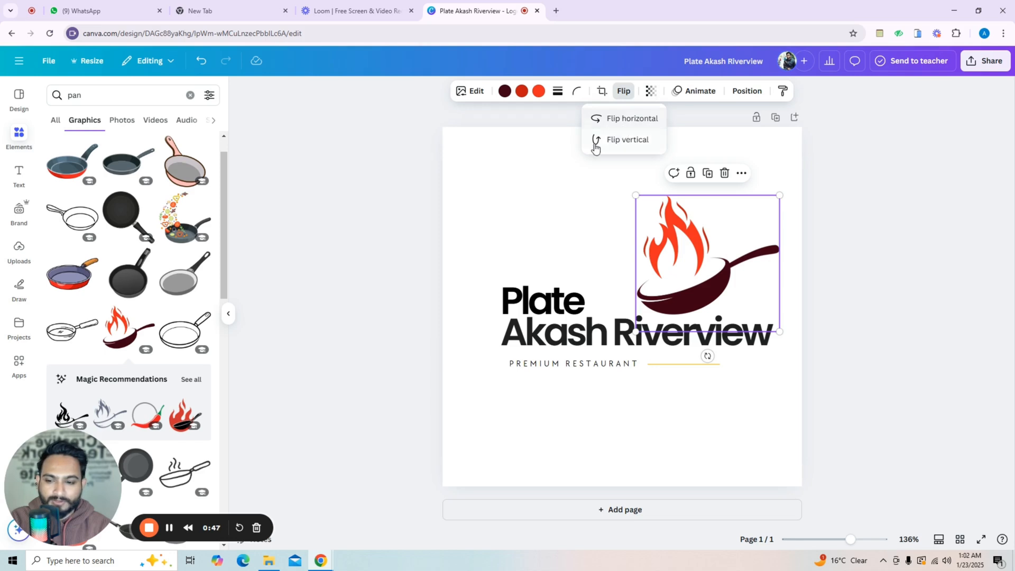
left_click(628, 120)
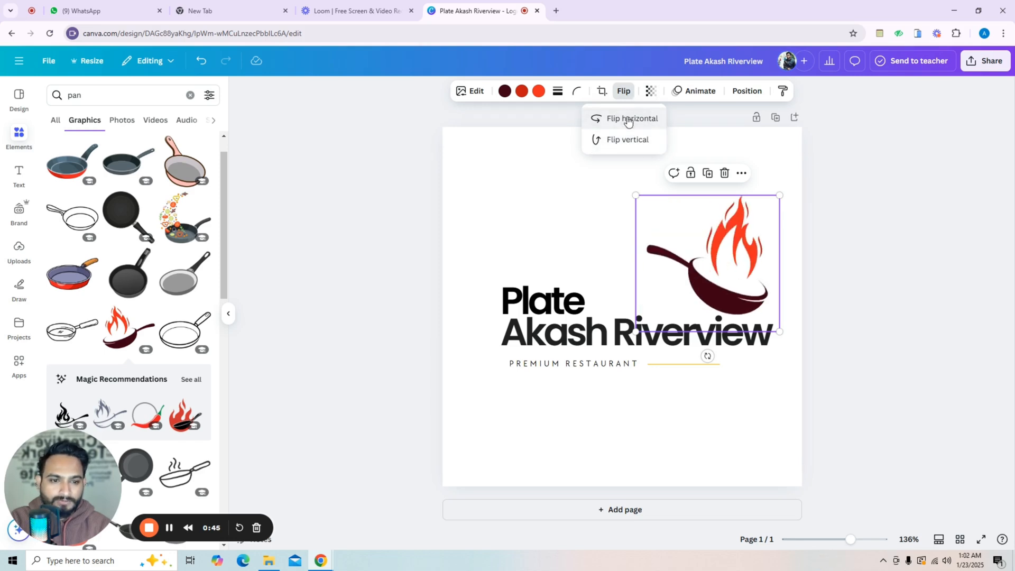
left_click_drag(699, 270, 607, 279)
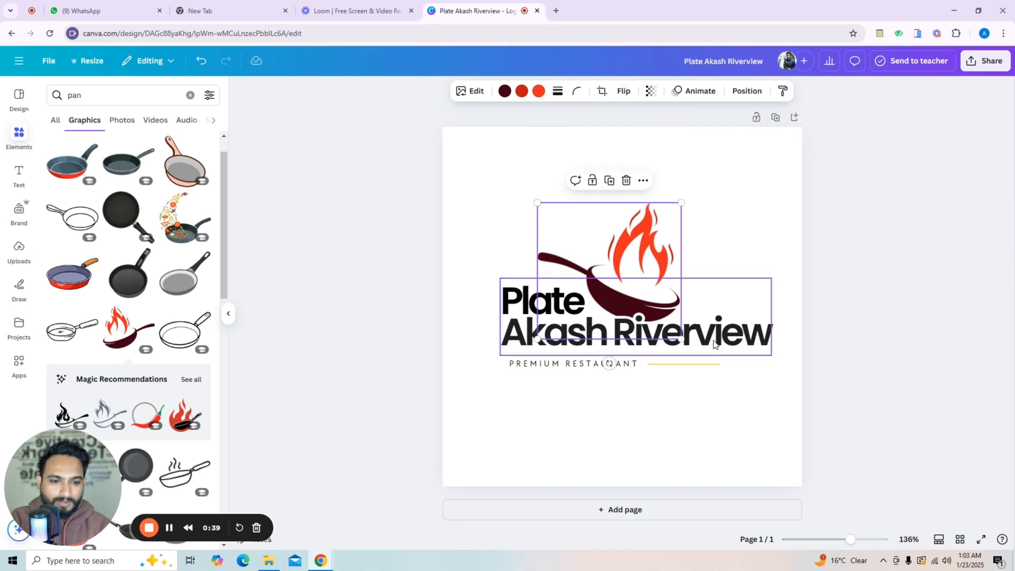
left_click_drag(629, 257, 629, 255)
left_click(759, 257)
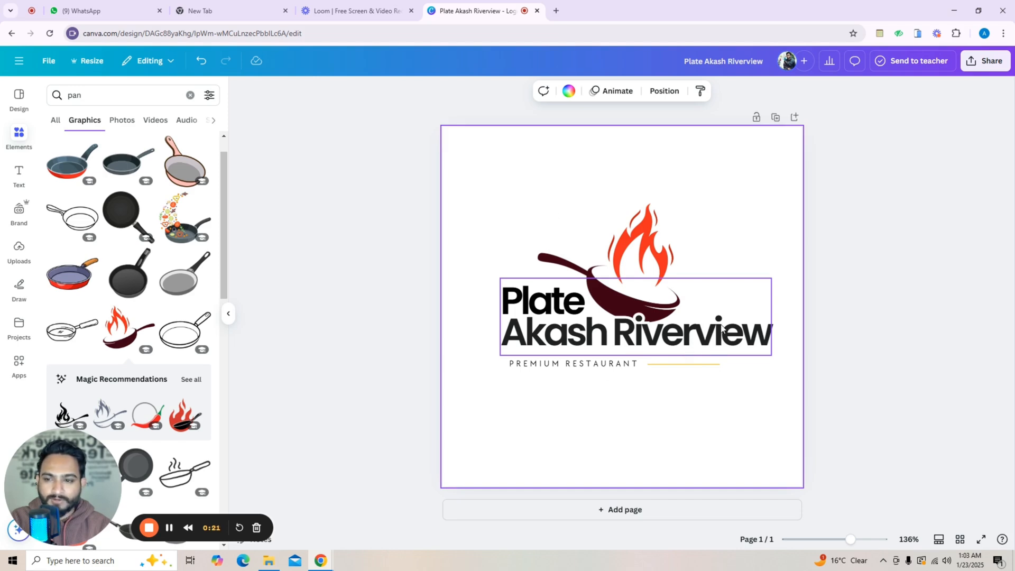
- Replace the previous elements search with a search for "river" graphics
left_click(109, 101)
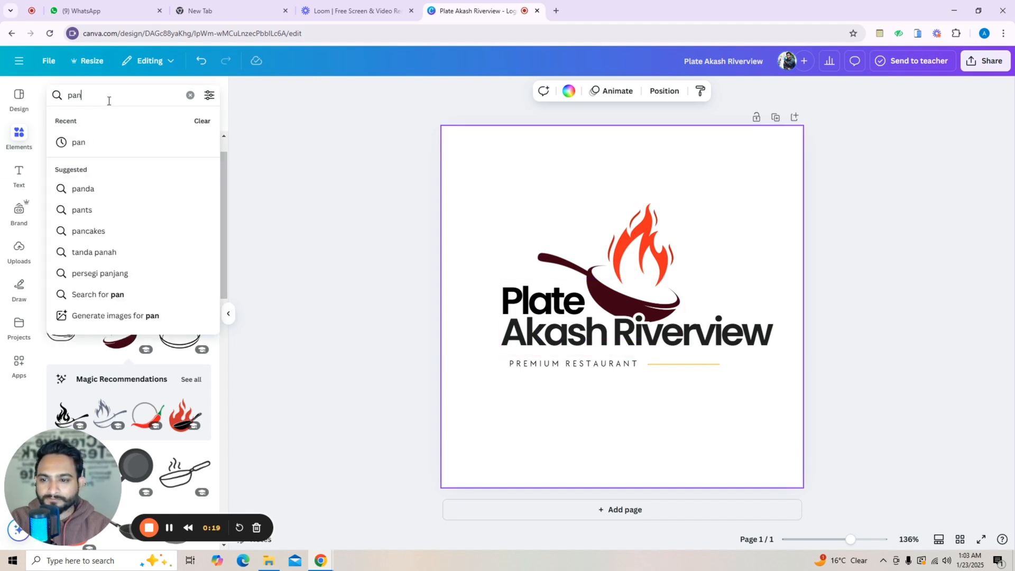
key("BackSpace")
key("BackSpace")
key("BackSpace")
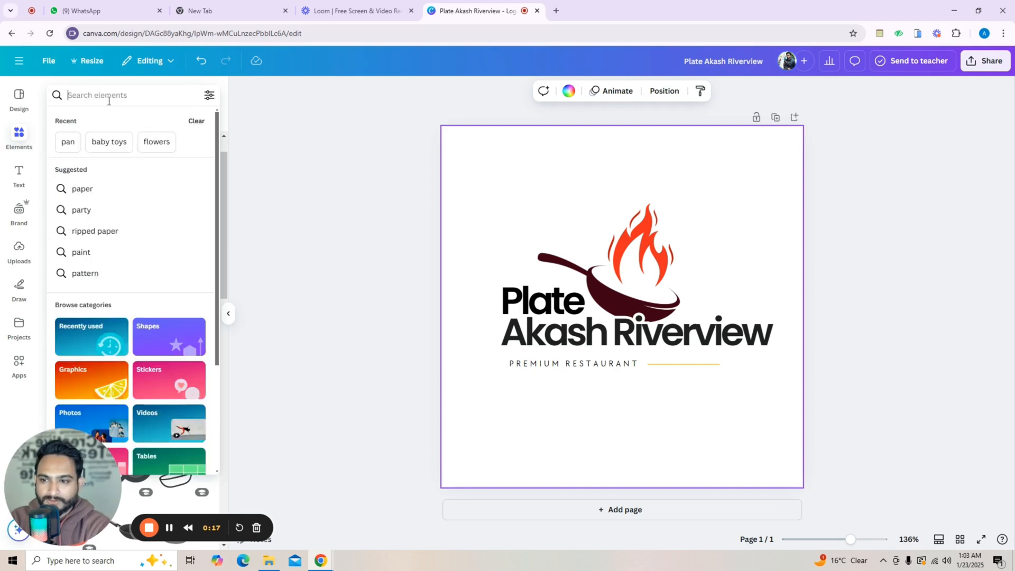
type("river")
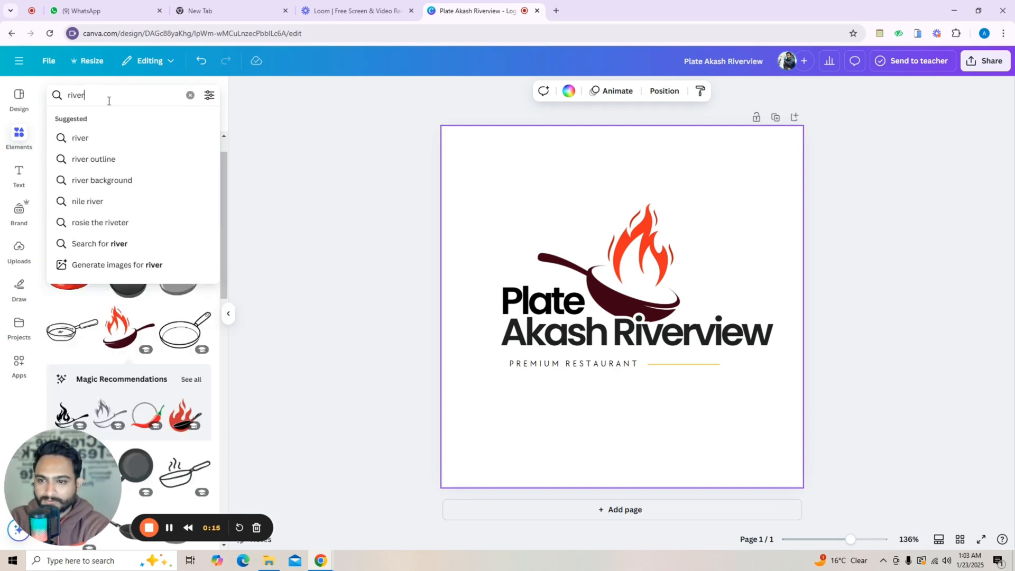
key("Return")
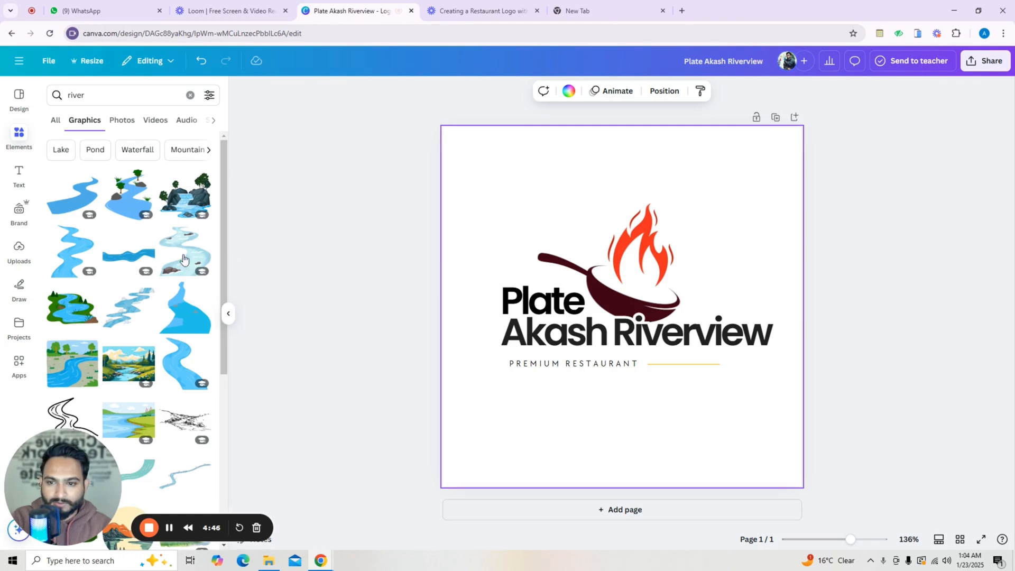
- Browse the river graphics and add the black line drawing of a winding river with pine trees to the page
scroll(169, 265, "down", 4)
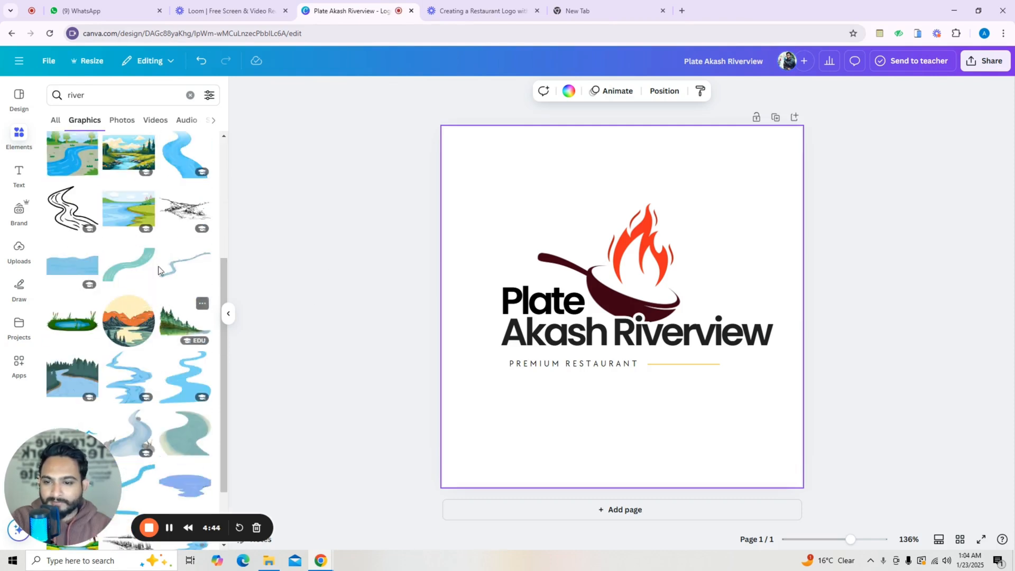
scroll(132, 270, "down", 6)
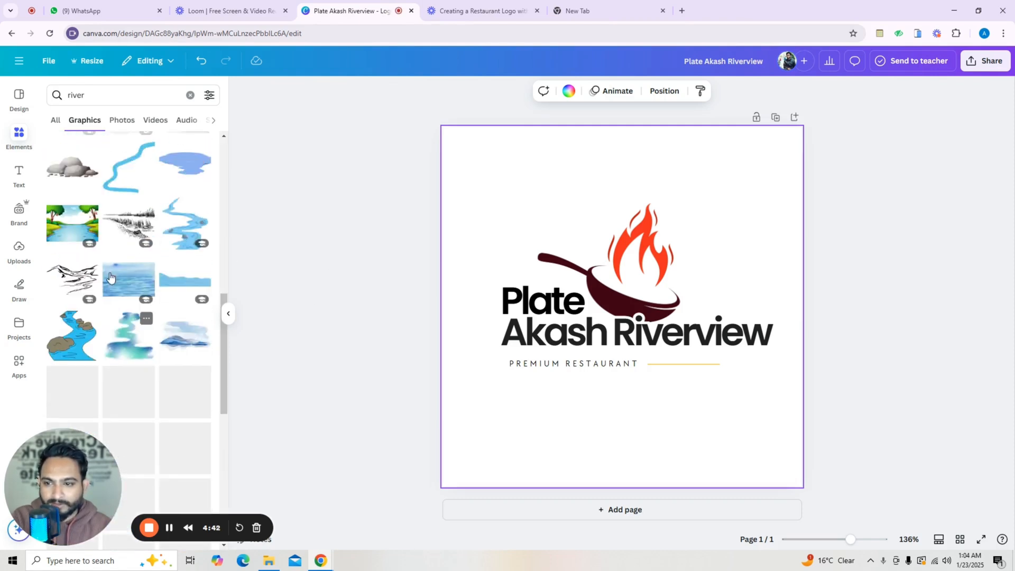
scroll(110, 276, "up", 1)
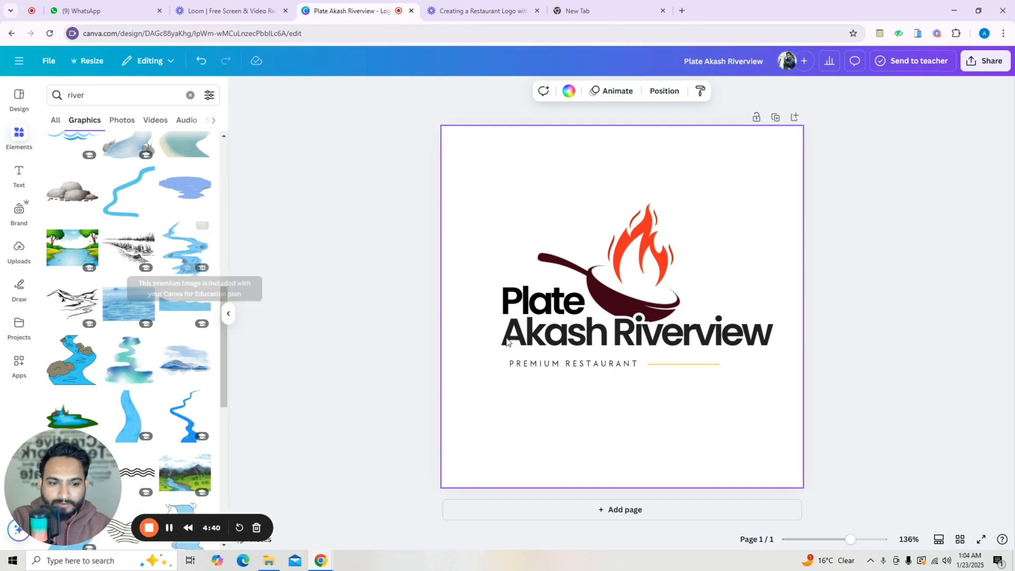
scroll(122, 360, "down", 3)
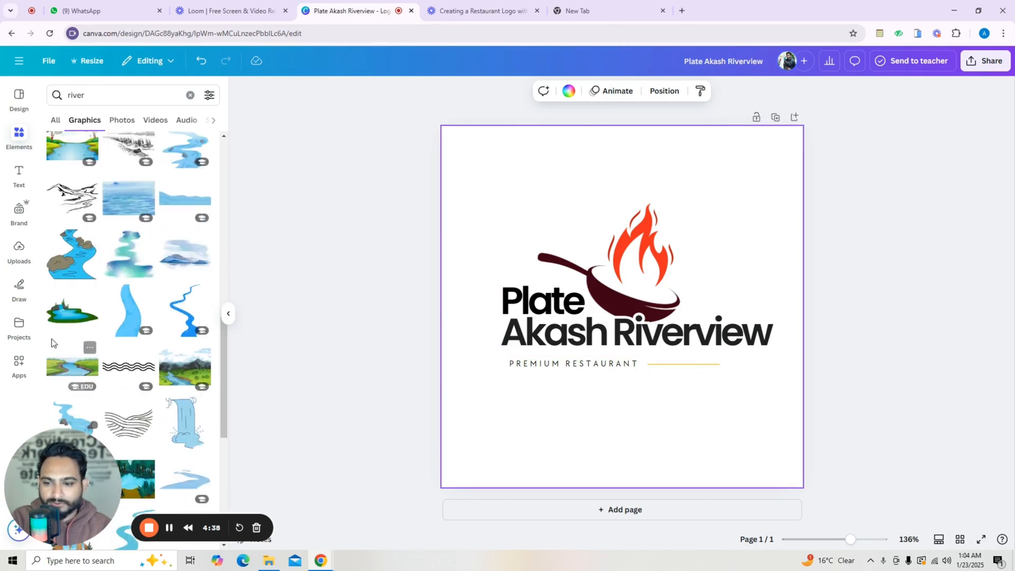
scroll(133, 373, "down", 2)
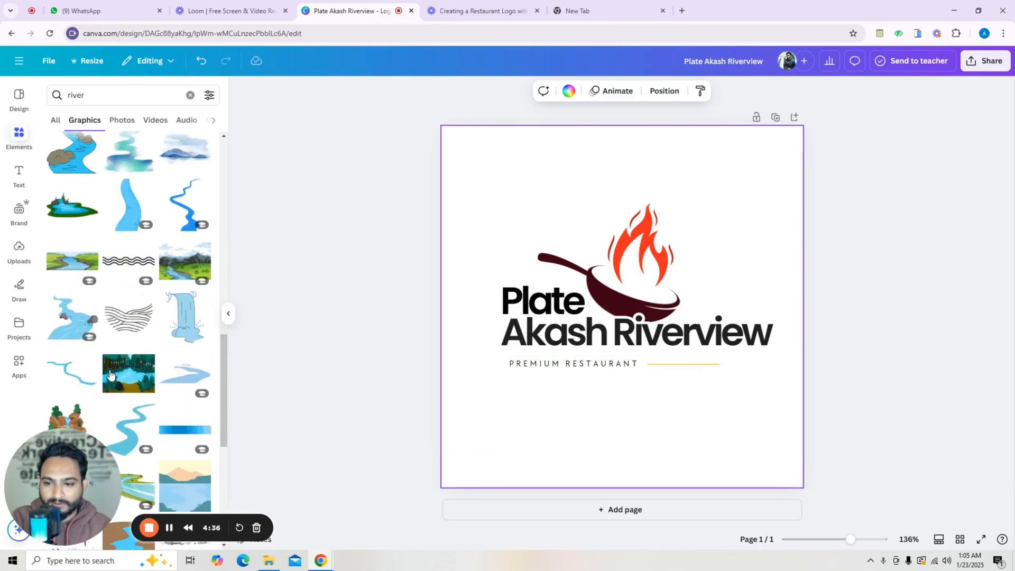
scroll(175, 346, "down", 3)
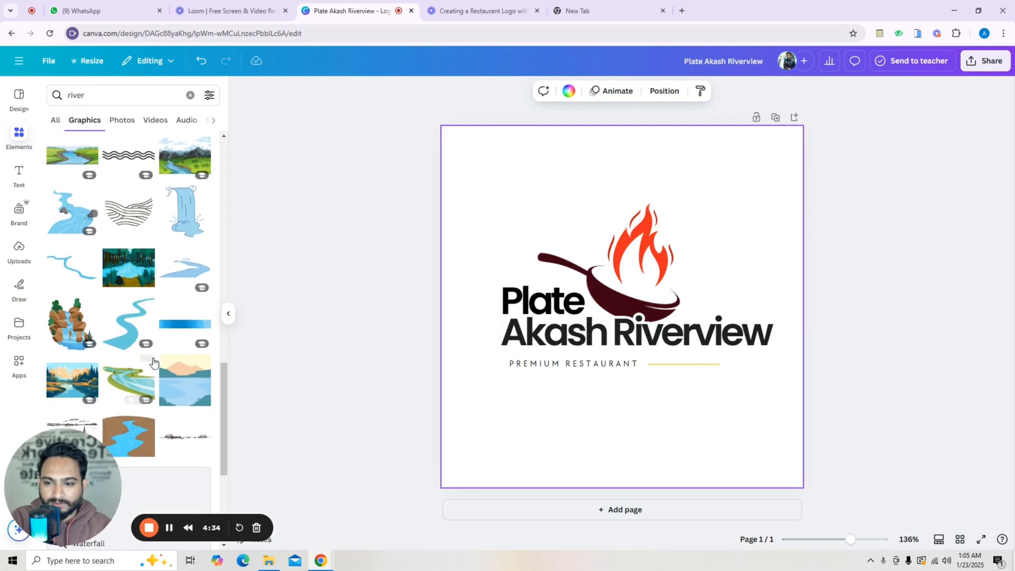
scroll(127, 317, "down", 4)
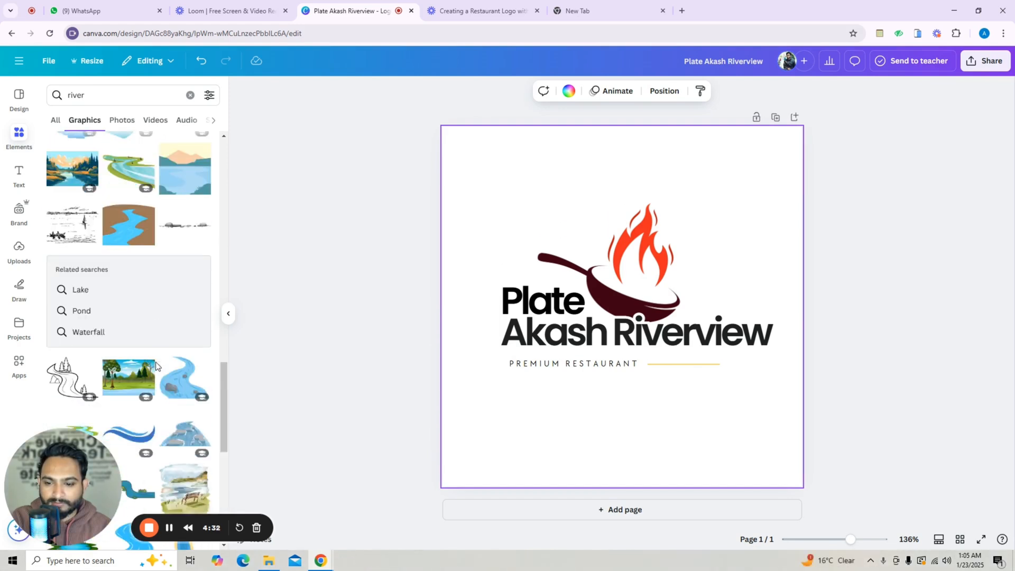
left_click(69, 290)
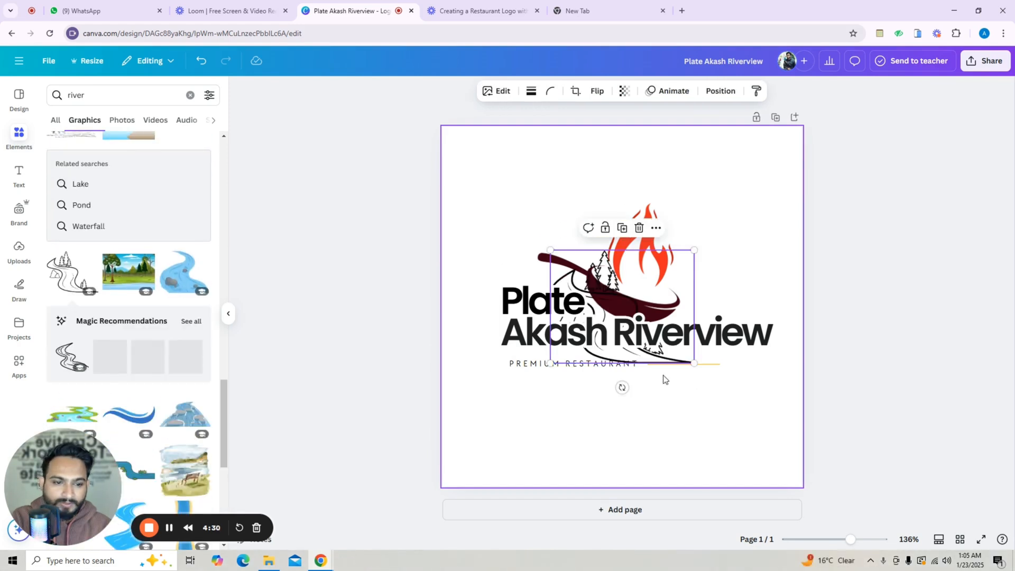
- Place the river drawing beside the pan at the end of the headline, and scale down the whole logo centred on the page
left_click_drag(676, 364, 800, 354)
left_click_drag(473, 212, 699, 339)
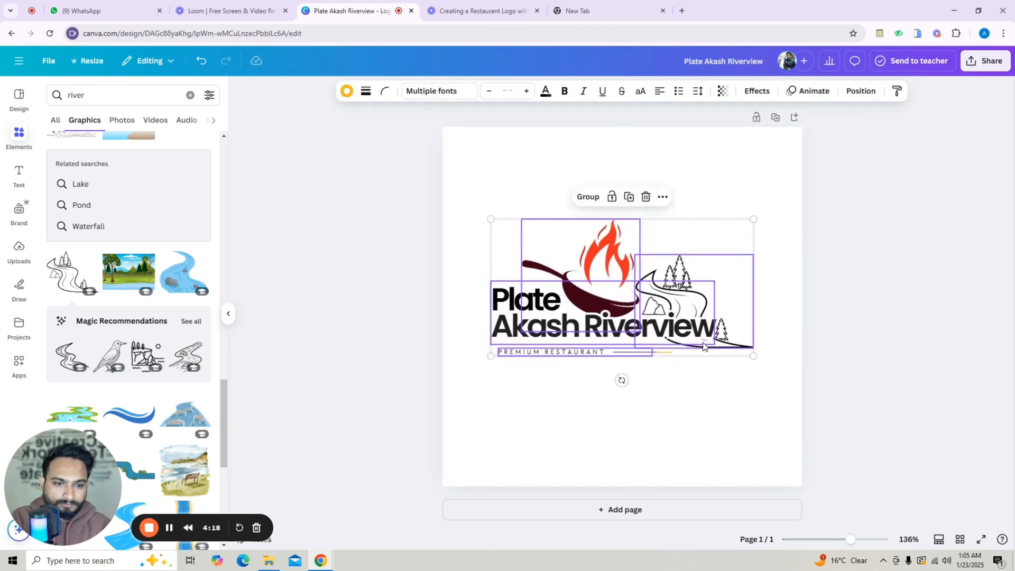
left_click(722, 409)
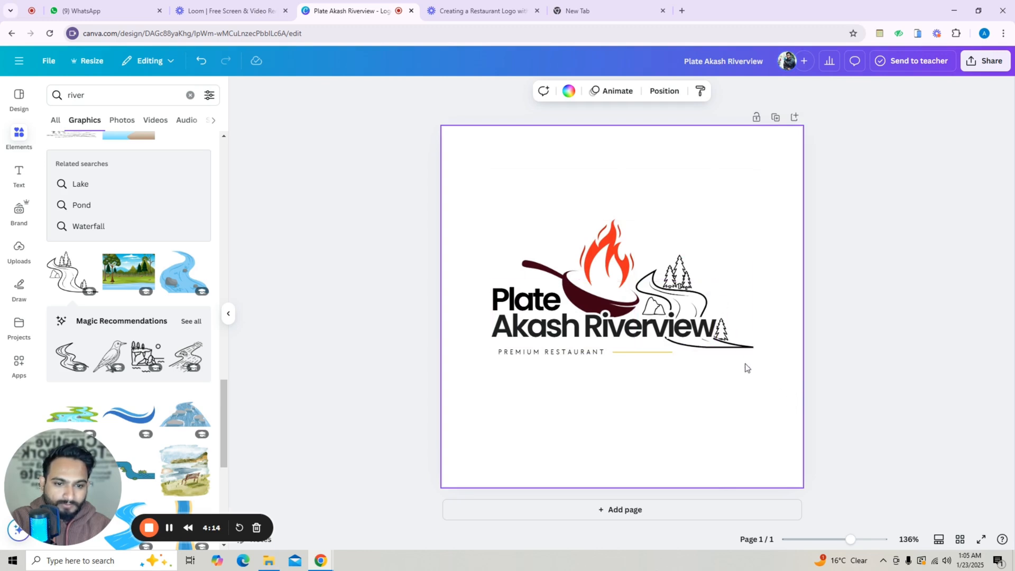
- Shift the "PREMIUM RESTAURANT" tagline left to align with the start of the headline
left_click(580, 358)
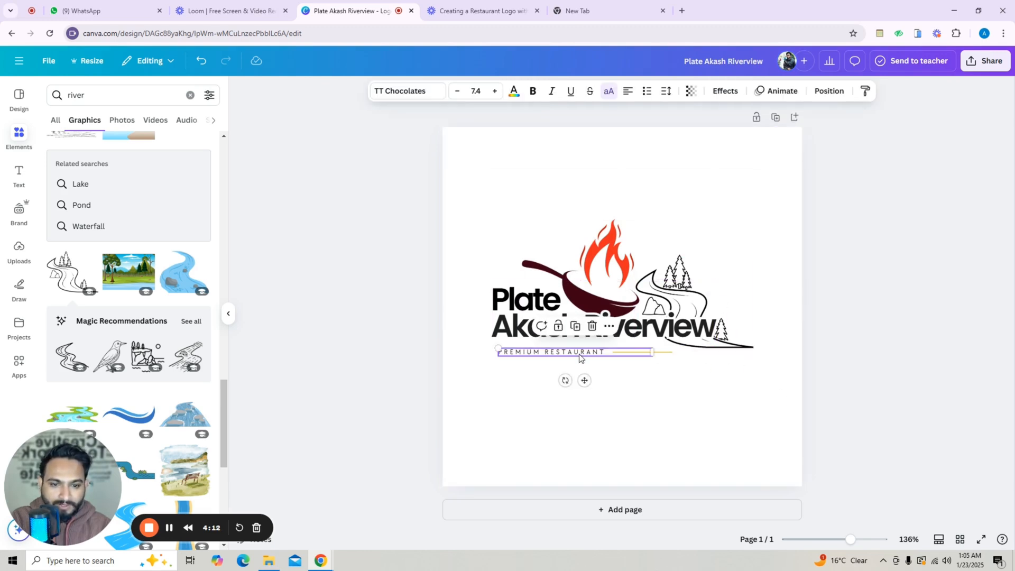
left_click_drag(581, 358, 572, 362)
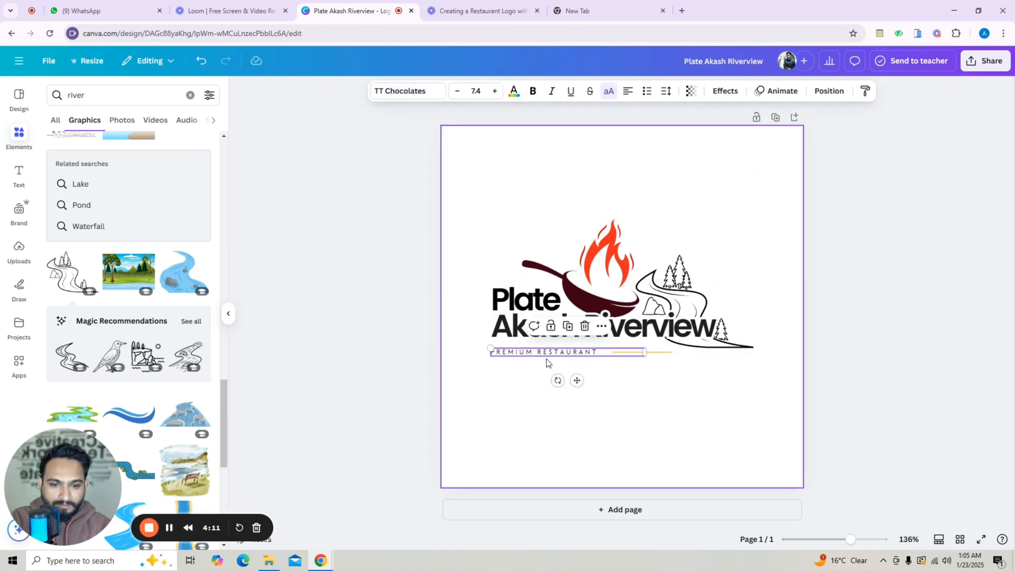
- Recolour the yellow line beside the tagline to the flame's orange-red and set its line weight to 2
left_click(669, 353)
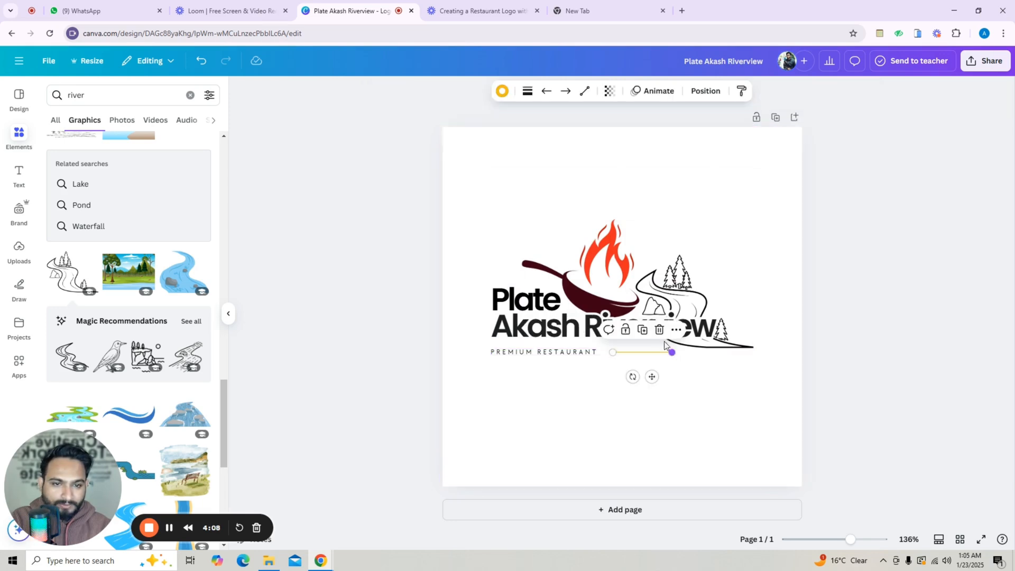
left_click(503, 91)
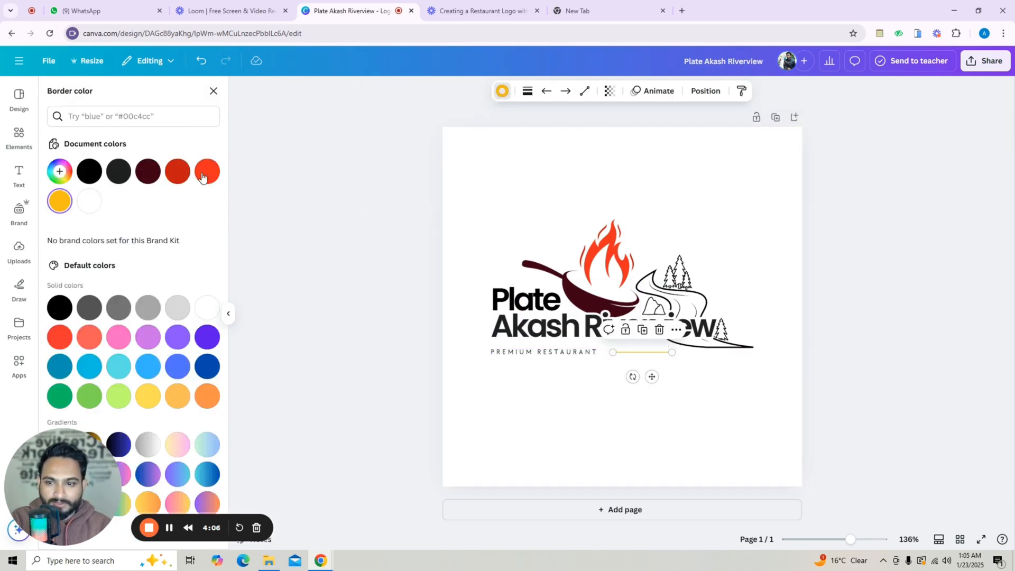
left_click(204, 174)
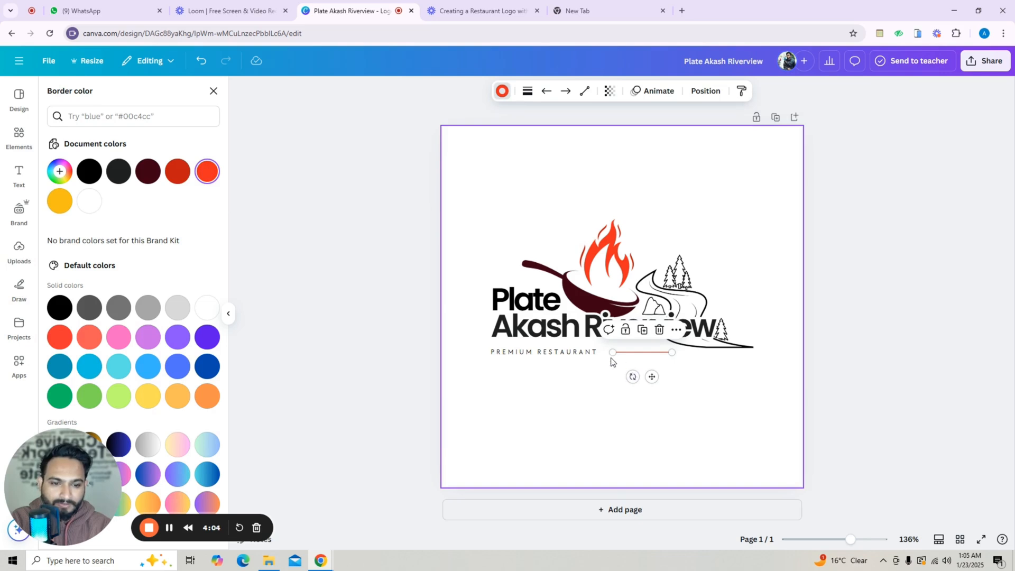
left_click(528, 92)
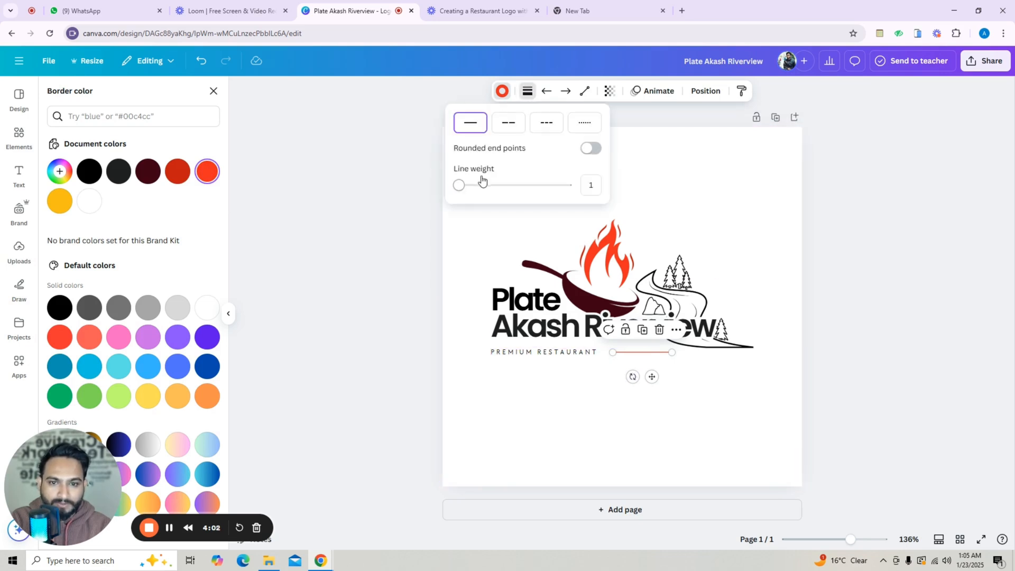
left_click_drag(464, 185, 460, 185)
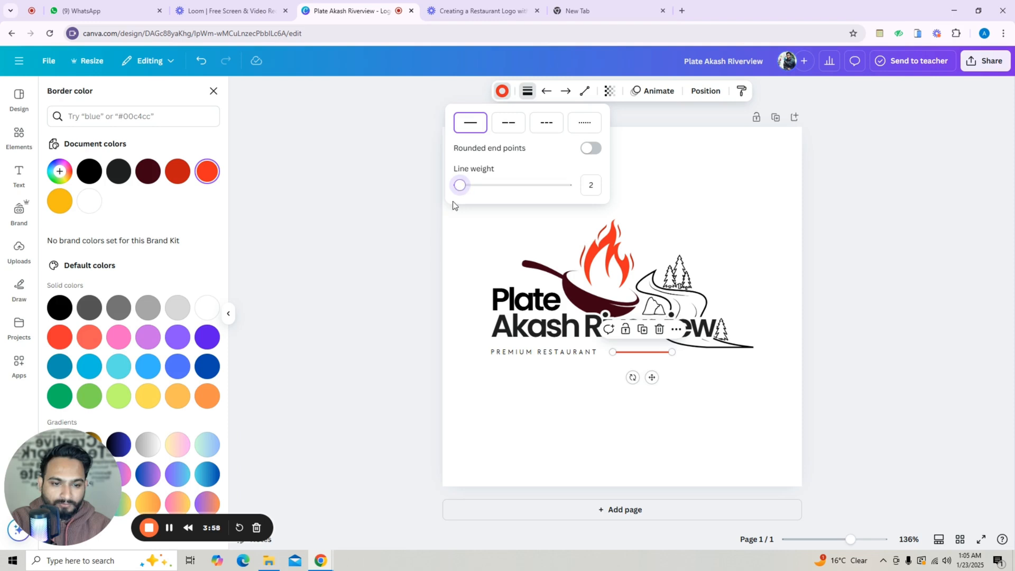
left_click(487, 238)
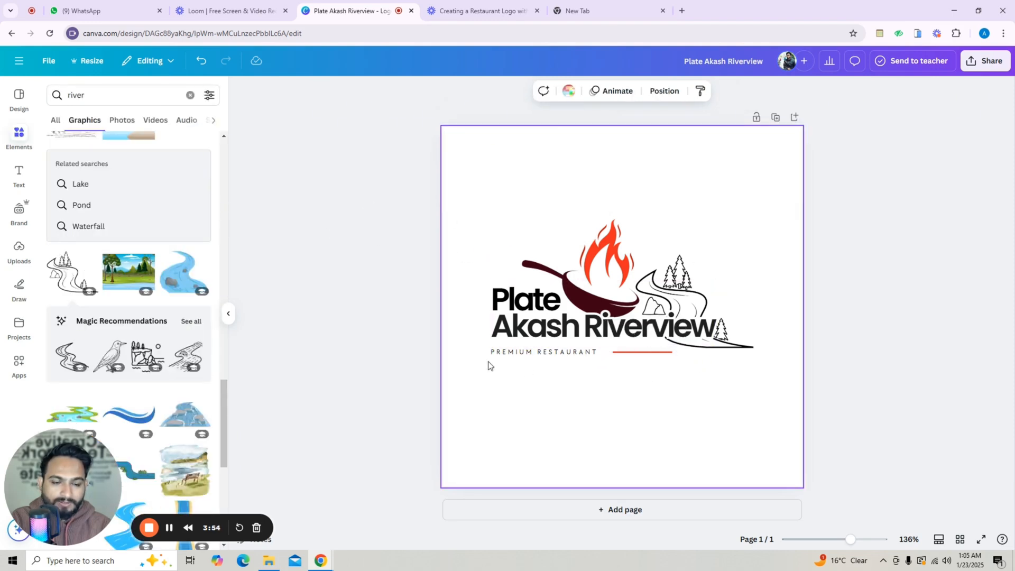
left_click(690, 275)
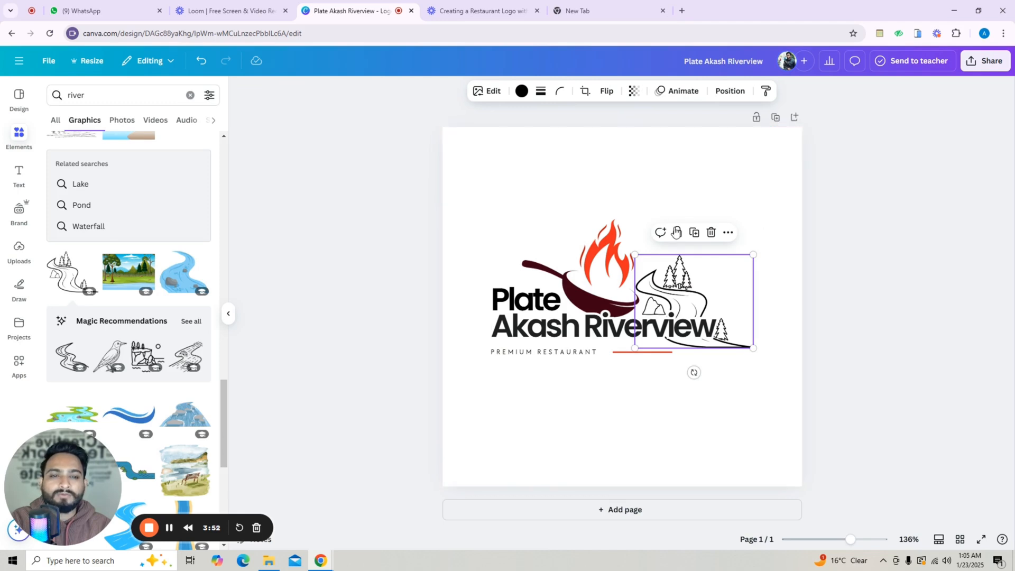
left_click(583, 191)
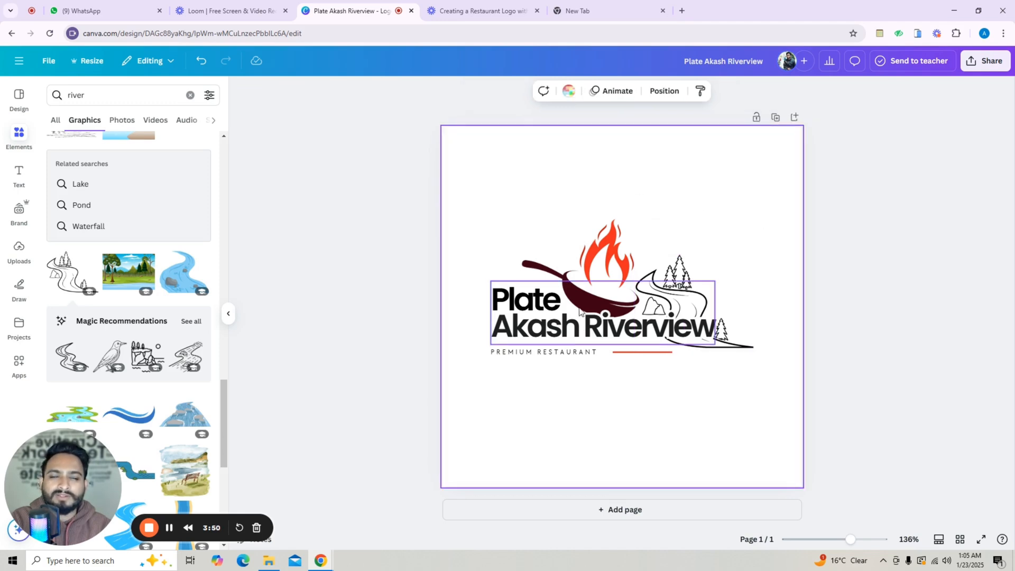
- Recolour the "River" part of "Riverview" in the headline to light blue
left_click(602, 337)
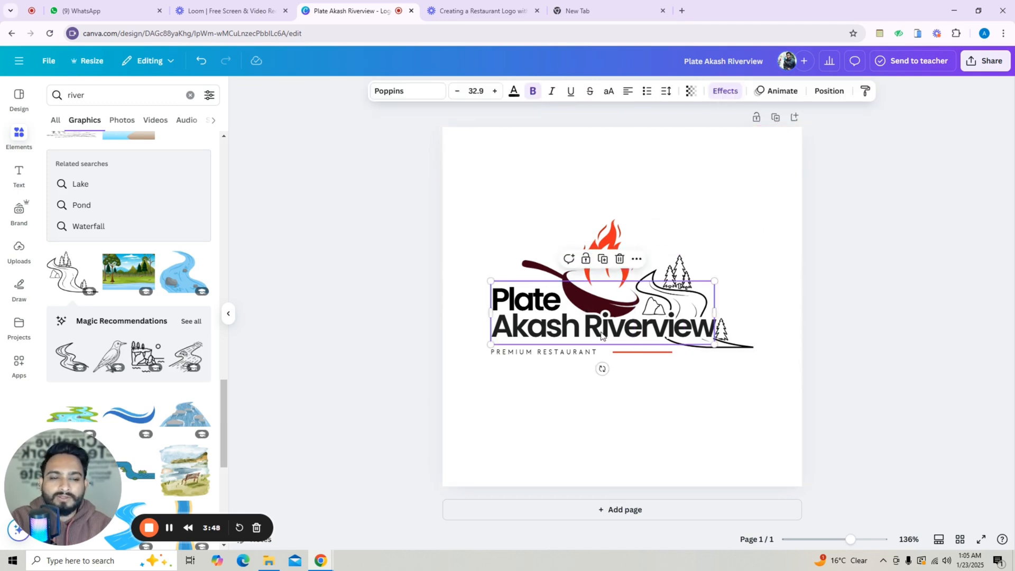
left_click(598, 335)
left_click_drag(582, 330, 648, 332)
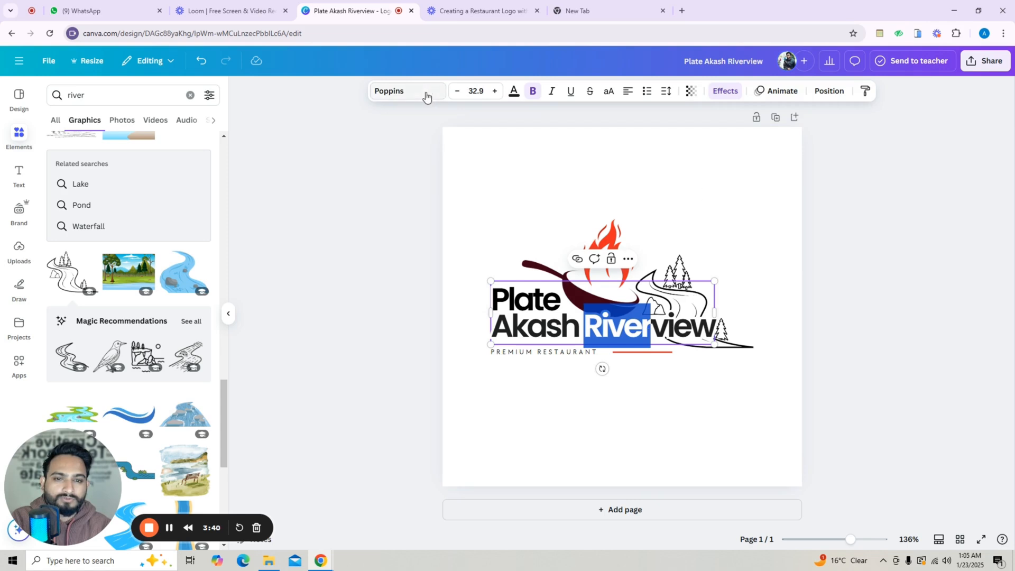
left_click(514, 91)
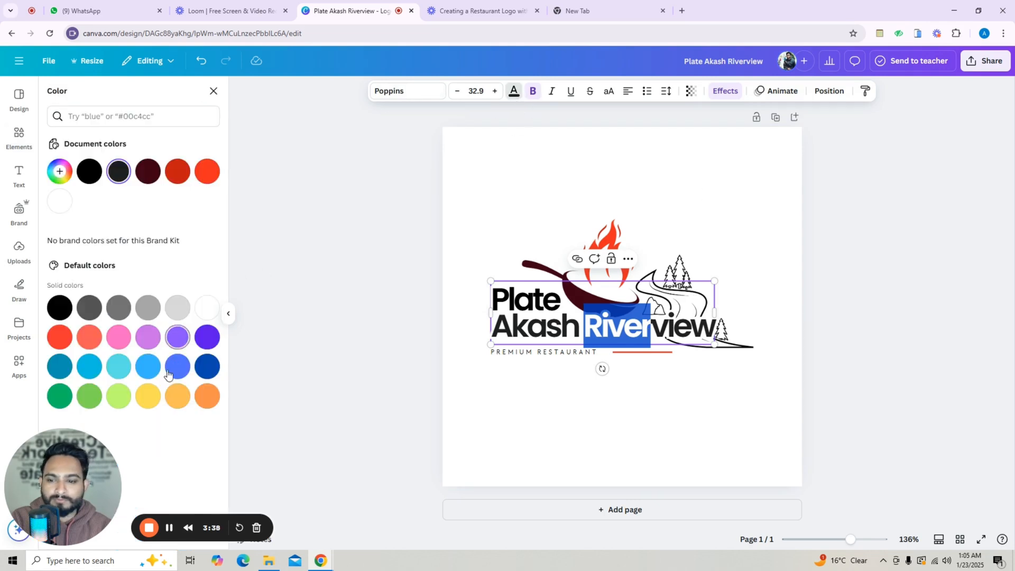
left_click(147, 367)
left_click(514, 379)
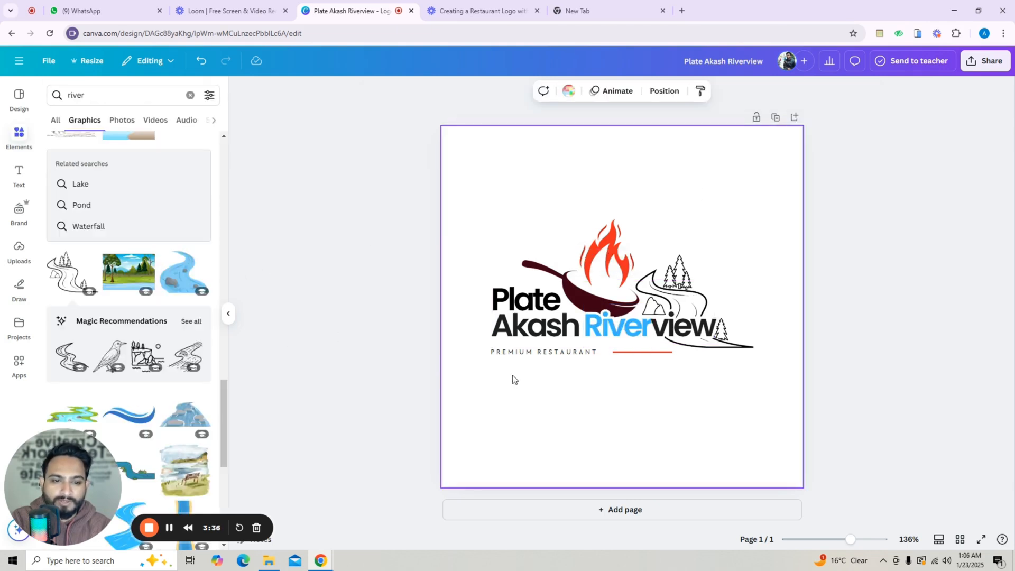
- Recolour the "view" part of "Riverview" in the headline to light green
left_click(651, 333)
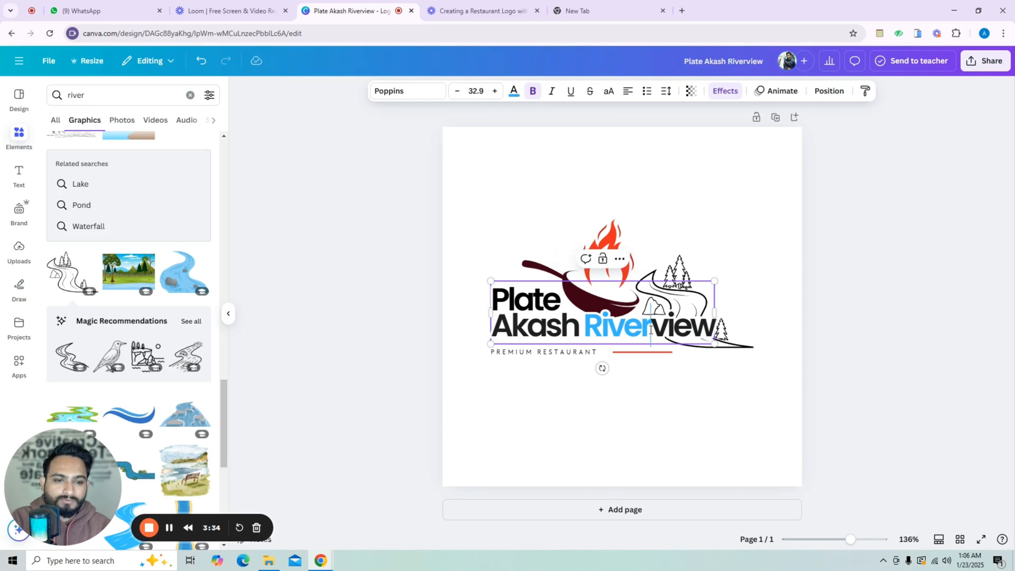
left_click_drag(650, 330, 717, 331)
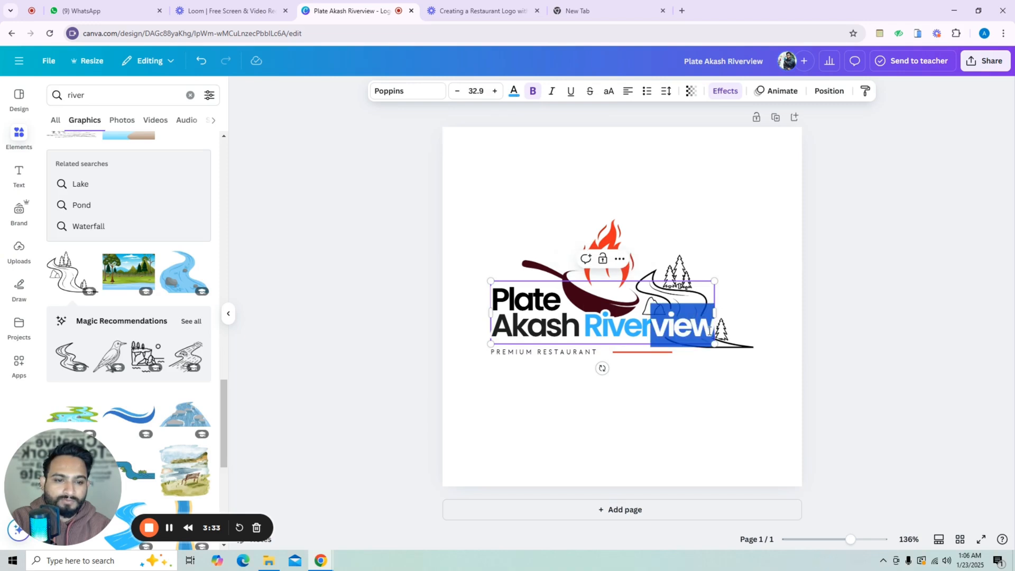
left_click(516, 96)
left_click(81, 399)
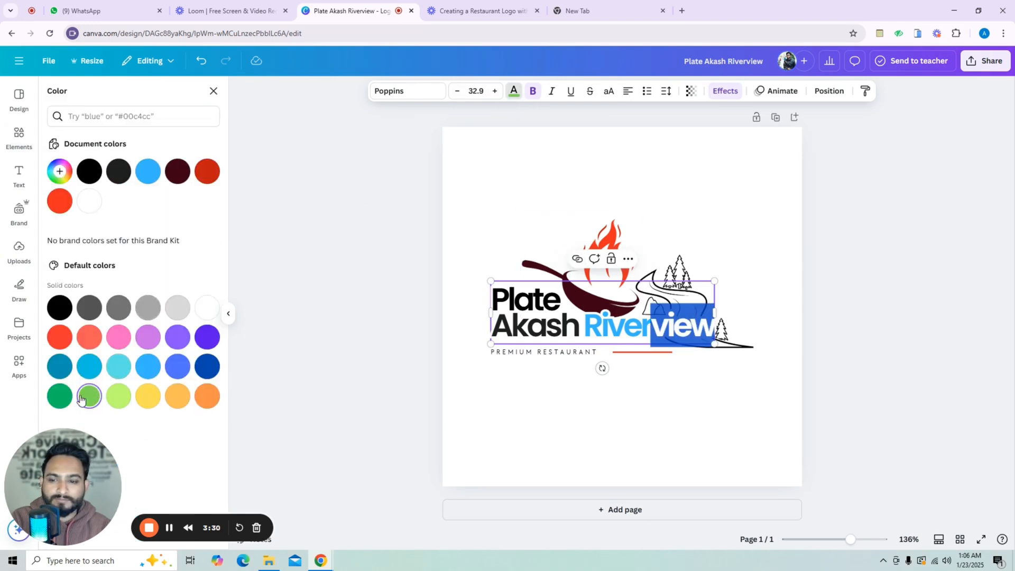
left_click(353, 325)
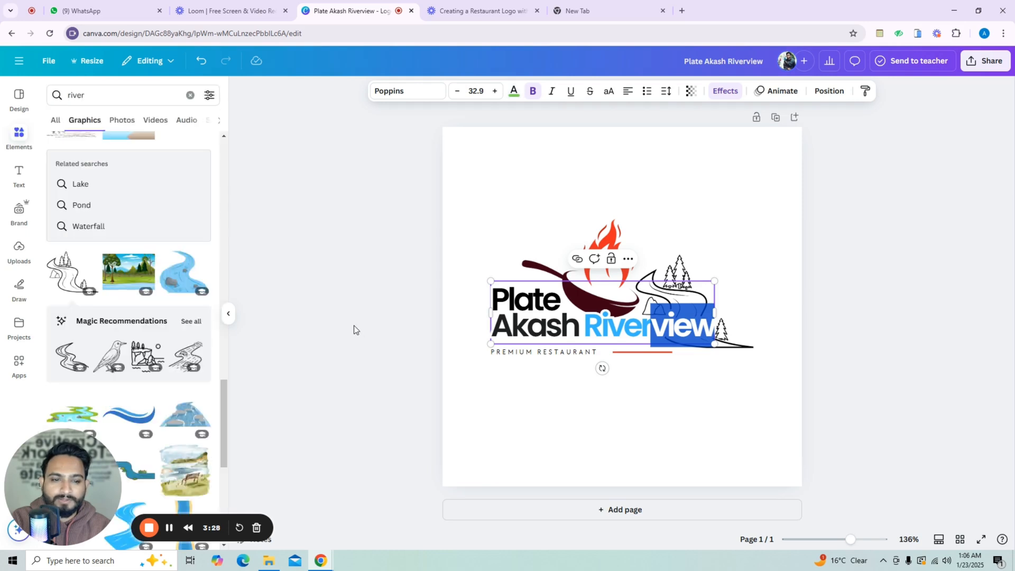
left_click(499, 390)
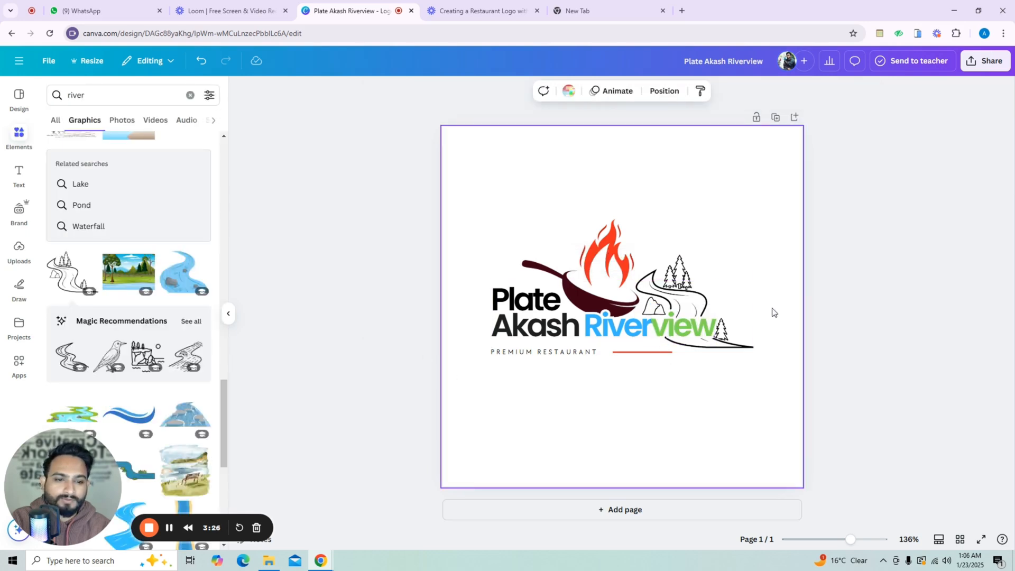
- Recolour the whole word "Riverview" in the headline to black
double_click(590, 331)
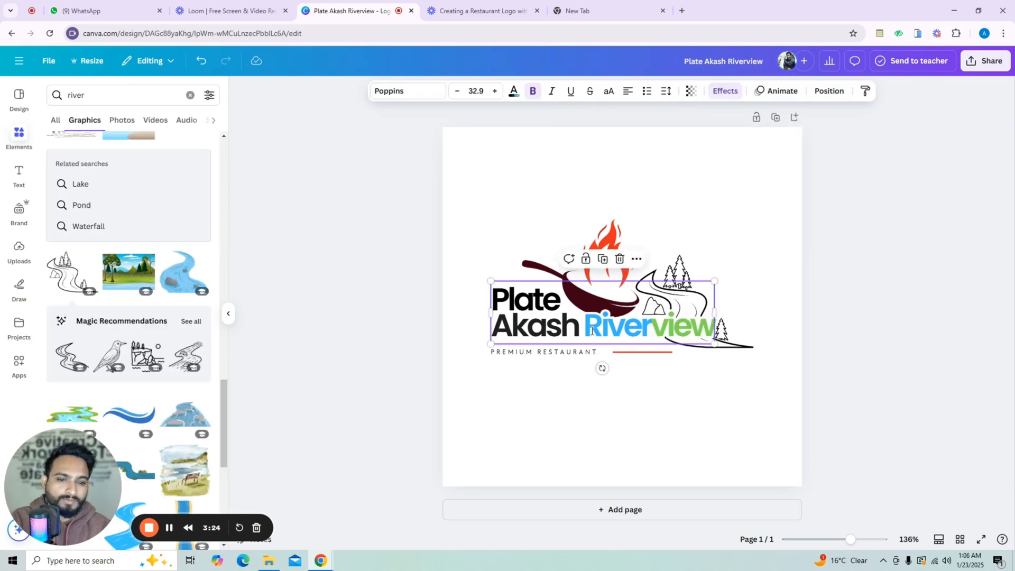
left_click_drag(590, 331, 651, 317)
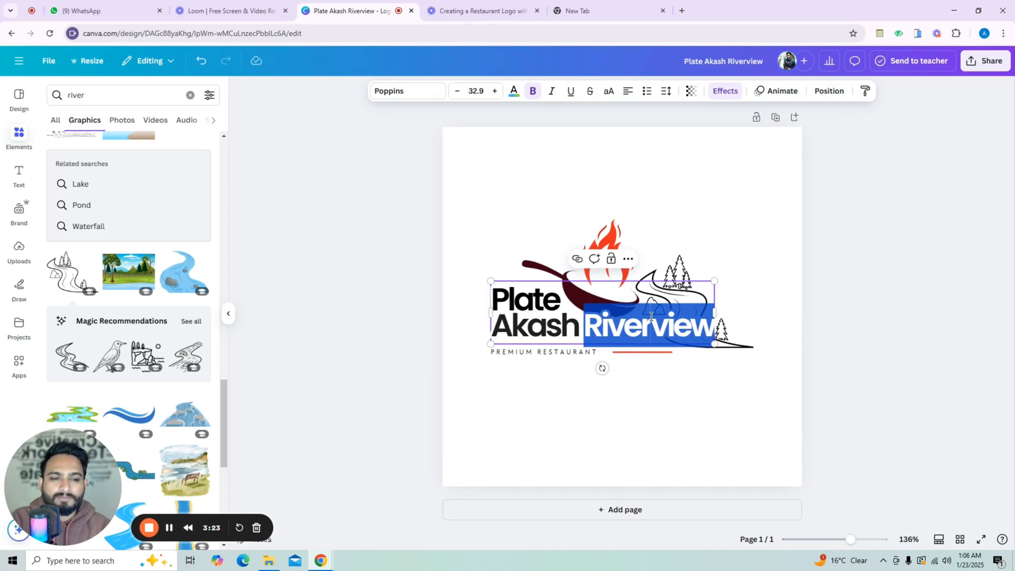
left_click(513, 95)
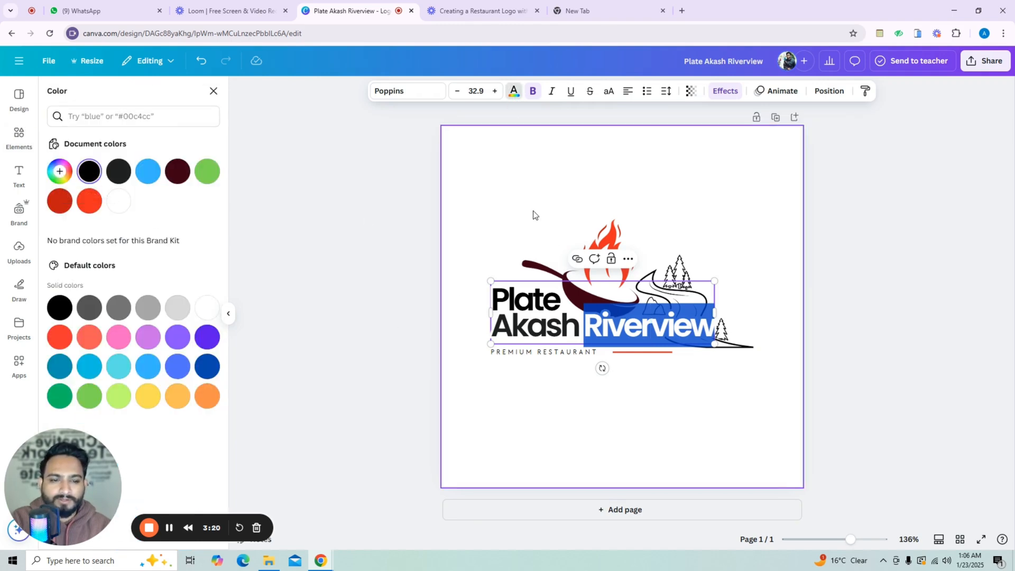
left_click(535, 226)
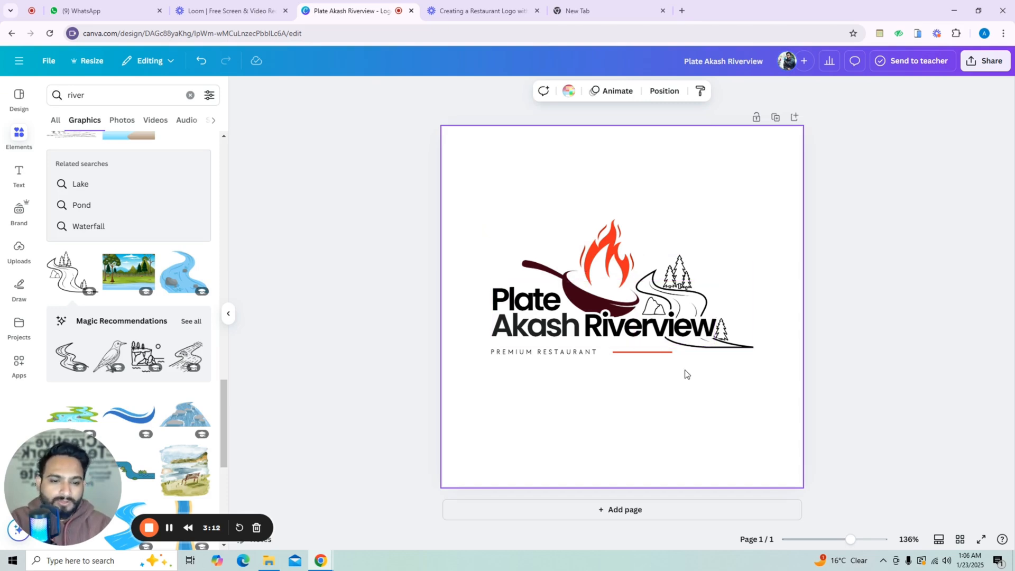
- Scale the entire logo down slightly and centre it horizontally on the page
left_click_drag(478, 202, 741, 420)
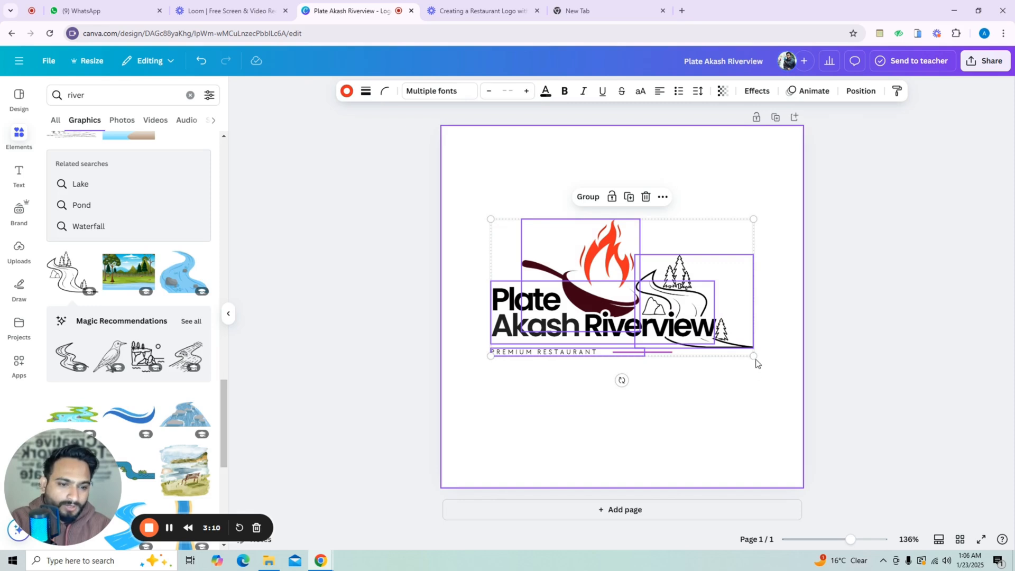
left_click_drag(754, 357, 726, 343)
mouse_move(639, 309)
left_mouse_down()
mouse_move(663, 305)
mouse_move(654, 299)
left_mouse_up()
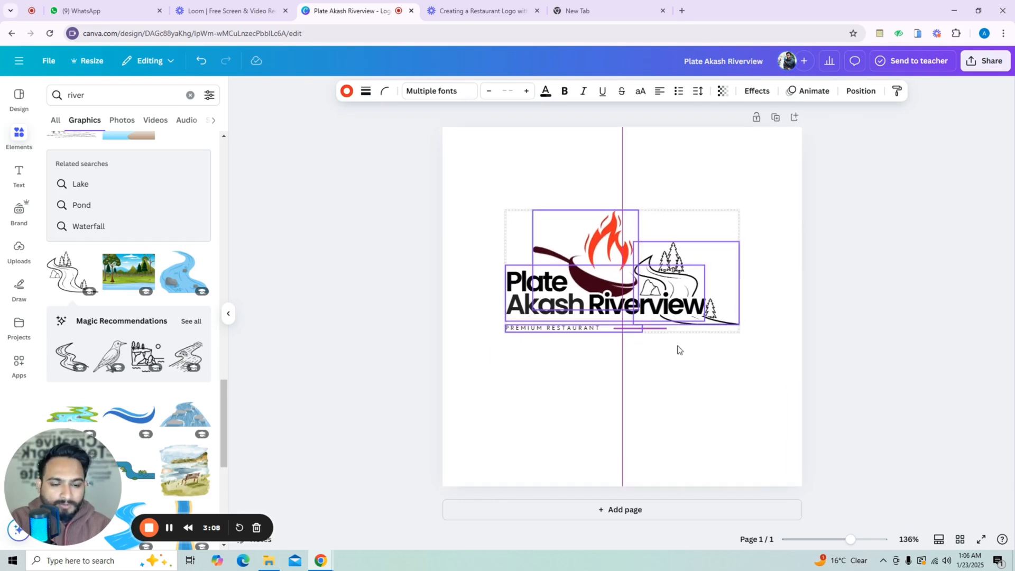
left_click(720, 353)
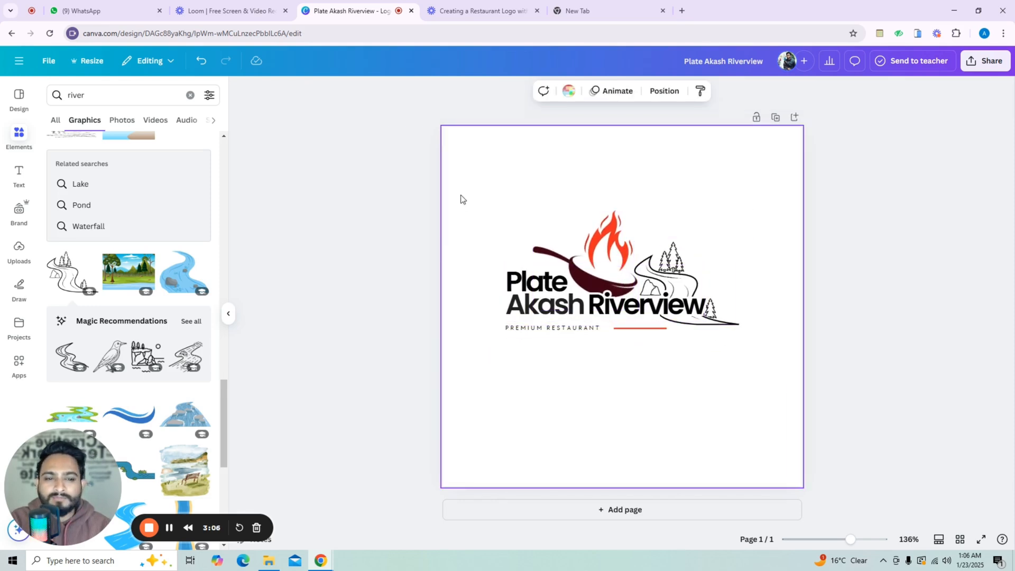
- Shrink all the logo elements together further and place them back at the page's horizontal centre
left_click_drag(460, 194, 708, 365)
left_click_drag(699, 314, 633, 259)
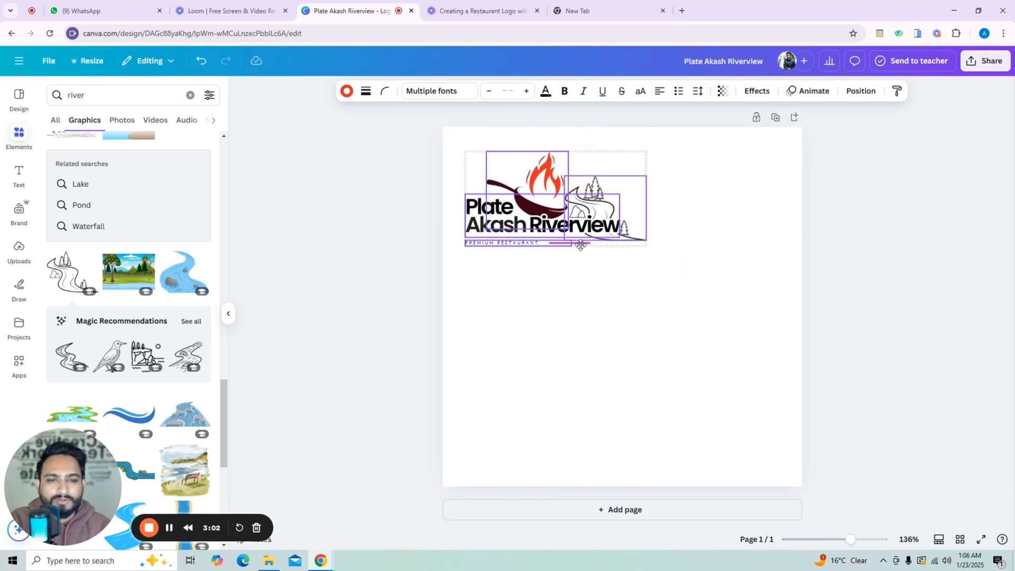
left_click_drag(557, 229, 628, 303)
left_click(702, 320)
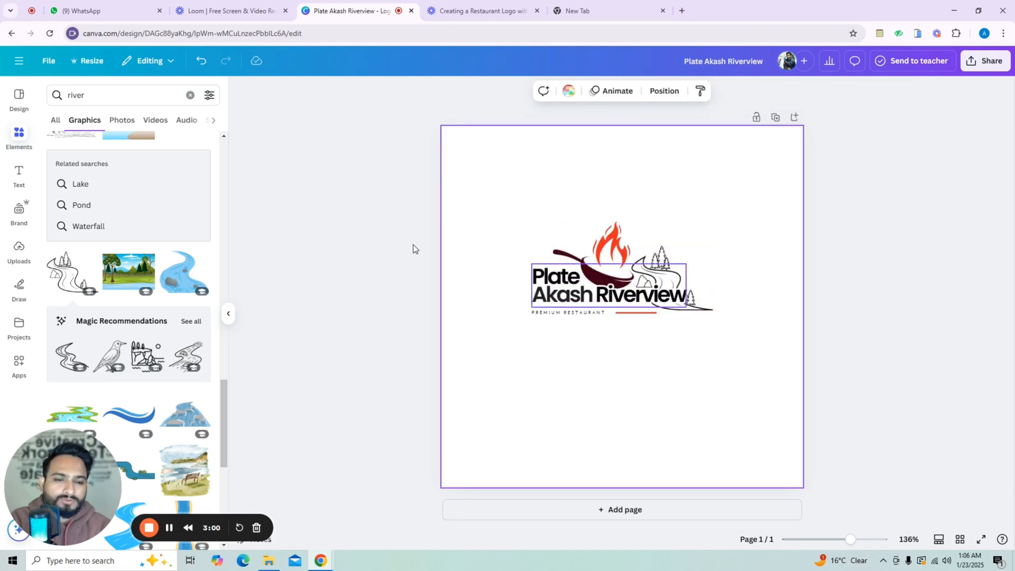
- Enlarge all the logo elements together and place them slightly left of the page centre
left_click_drag(489, 227, 751, 410)
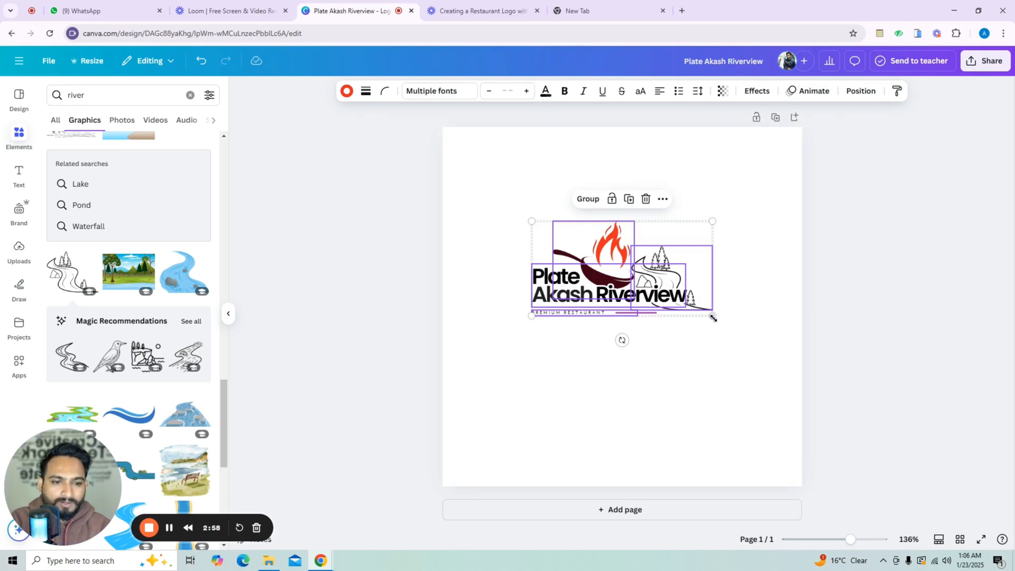
left_click_drag(713, 315, 680, 324)
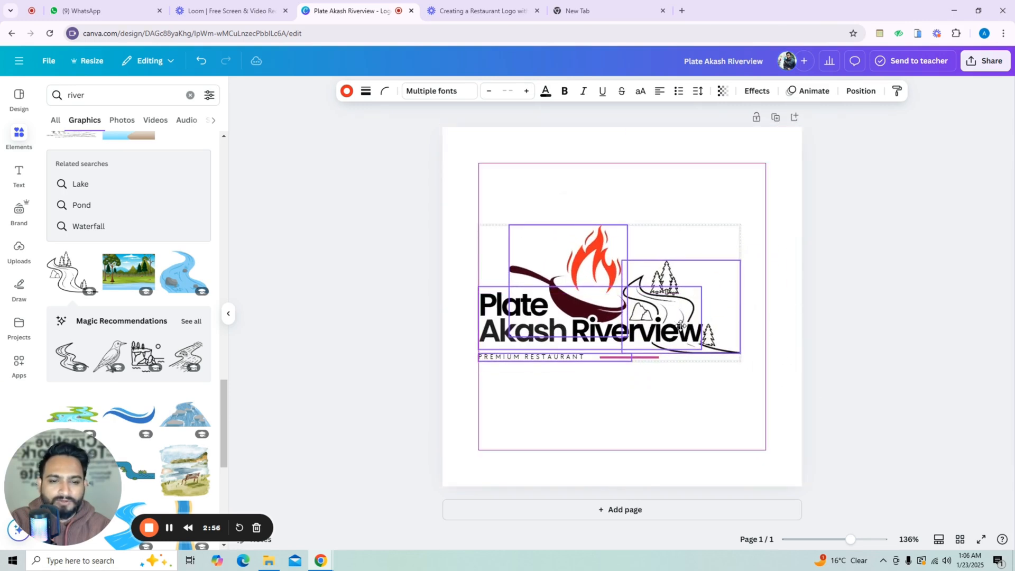
left_click(841, 404)
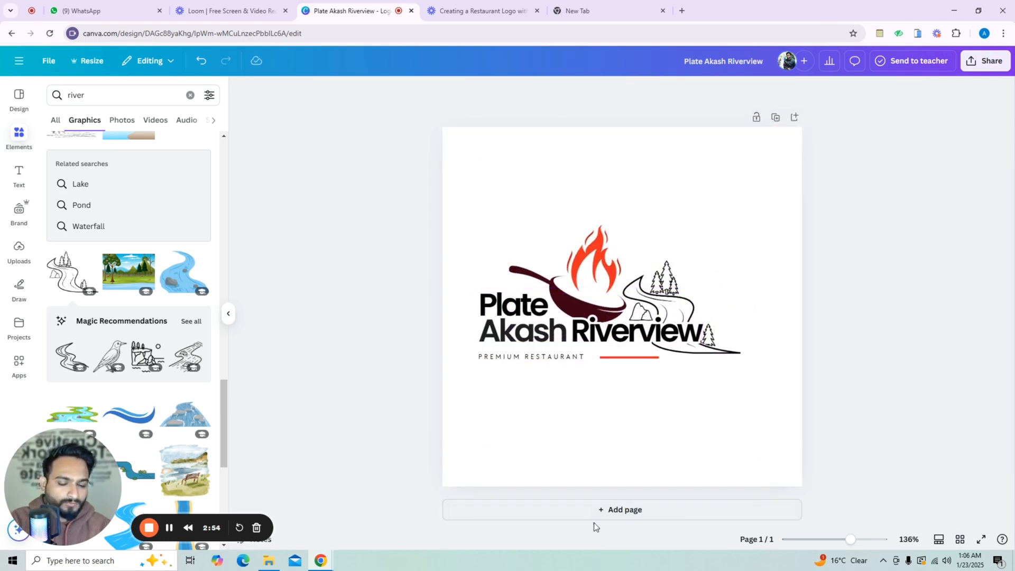
- Add a second page and apply the "Black and Red Cooking Class Logo" template to it
left_click(604, 511)
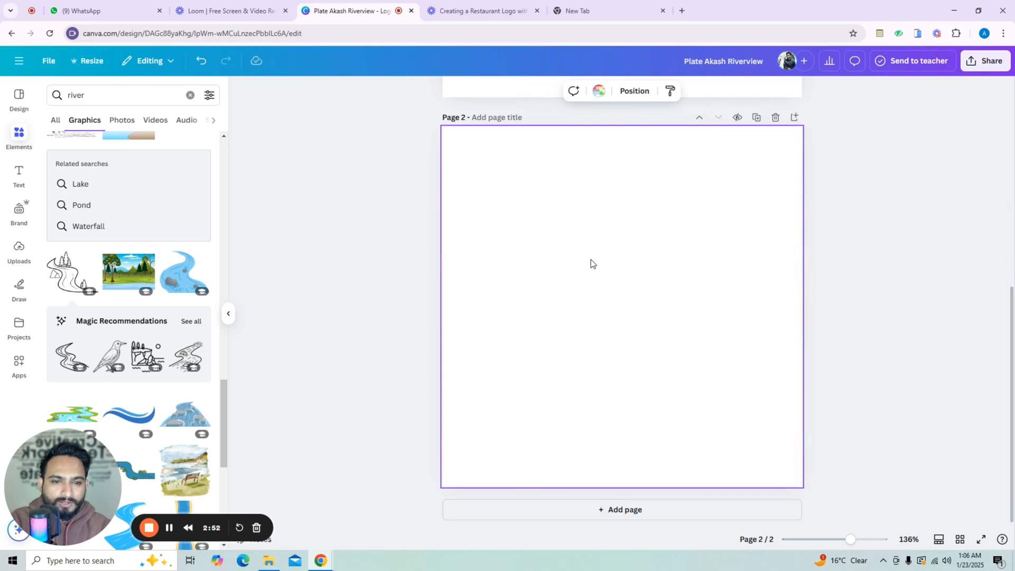
left_click(19, 135)
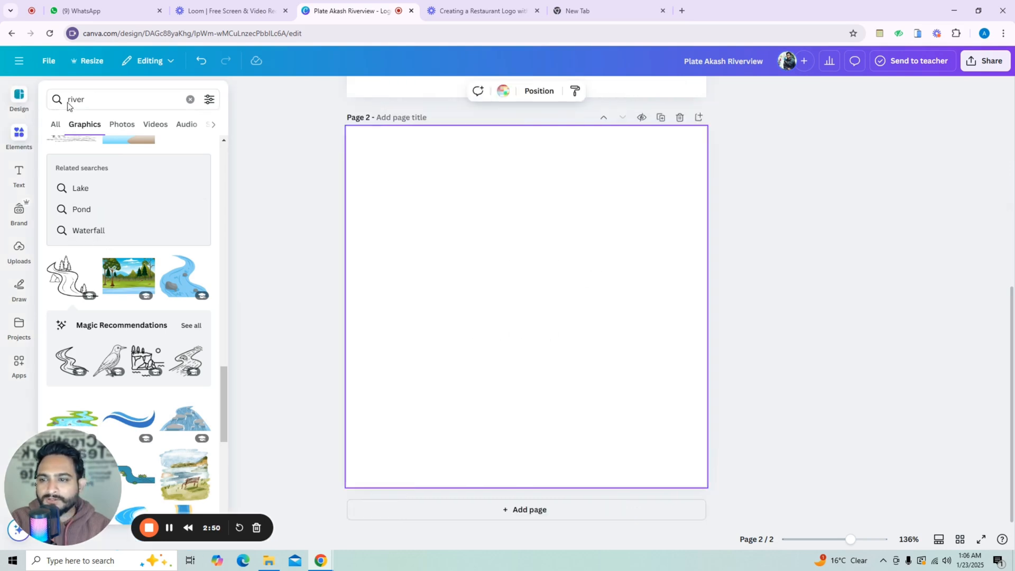
left_click(18, 104)
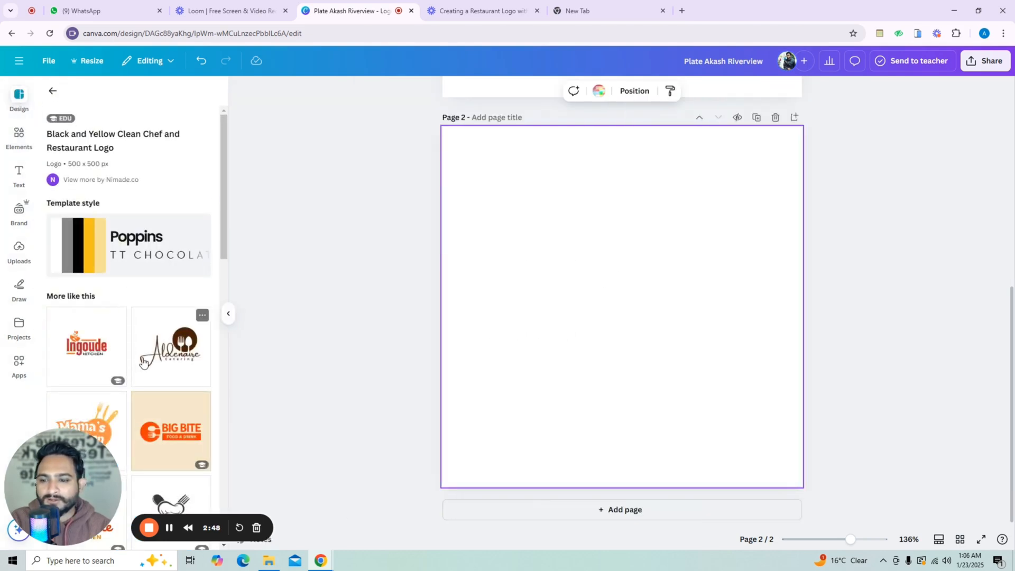
scroll(140, 364, "down", 3)
scroll(111, 353, "down", 2)
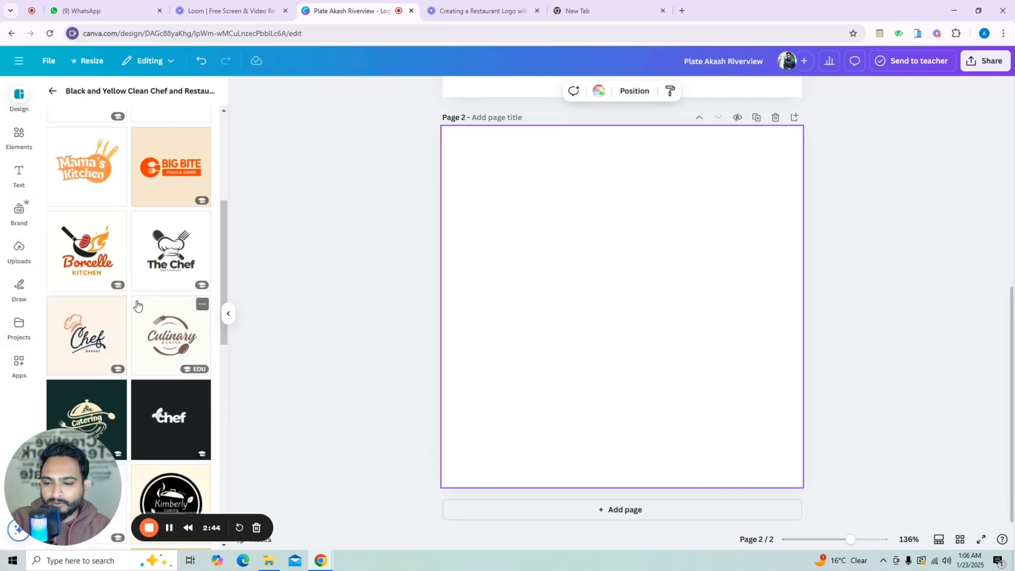
scroll(130, 302, "down", 1)
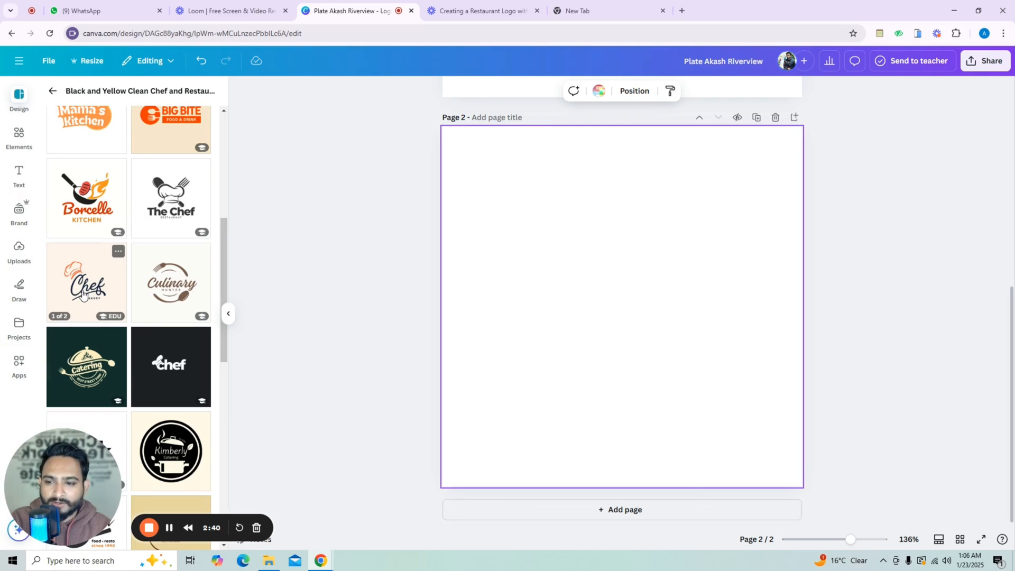
scroll(101, 317, "down", 3)
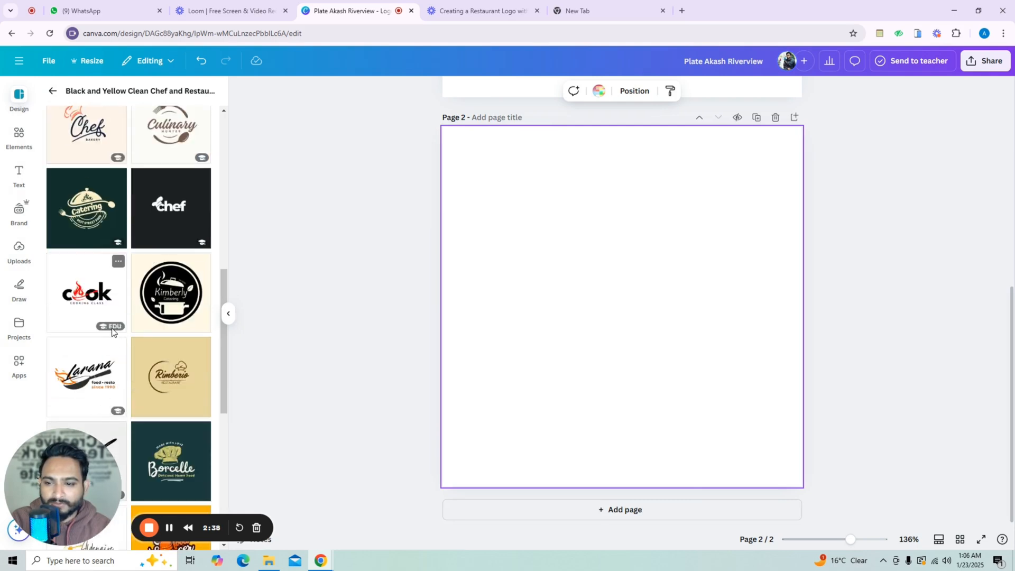
scroll(112, 332, "down", 2)
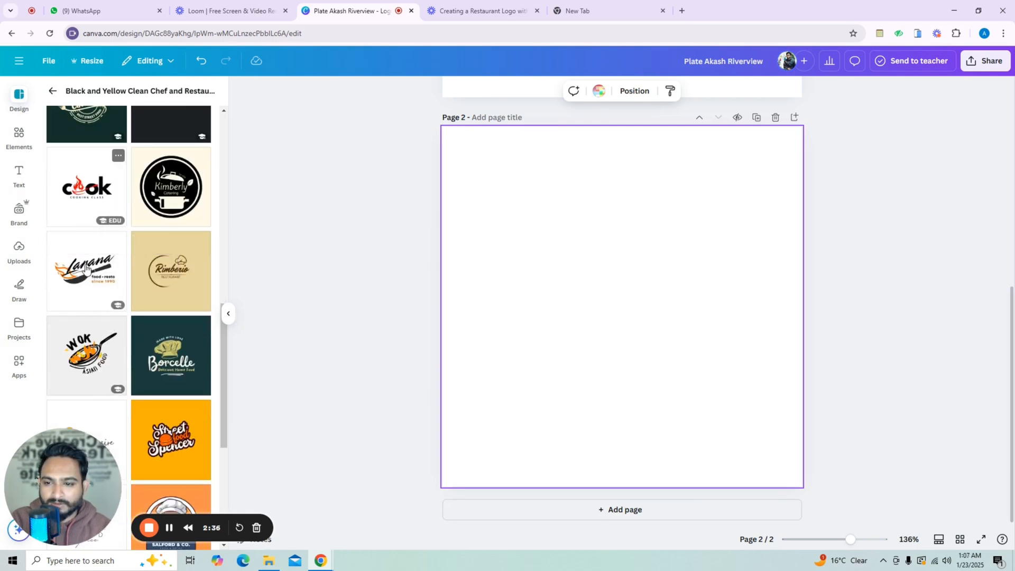
left_click(86, 192)
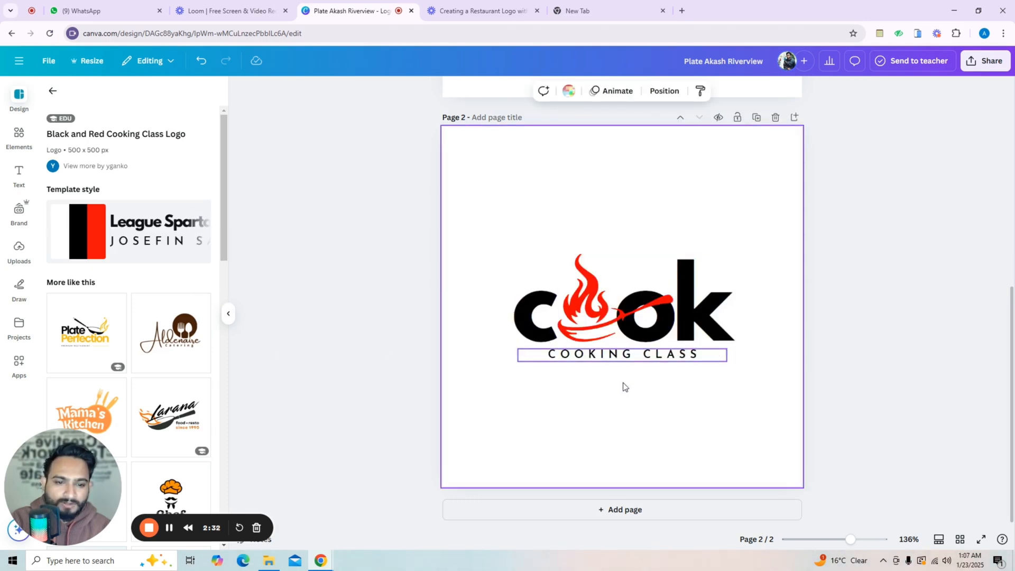
- Replace the "c" at the start of the "cook" headline with "Akash"
left_click(611, 326)
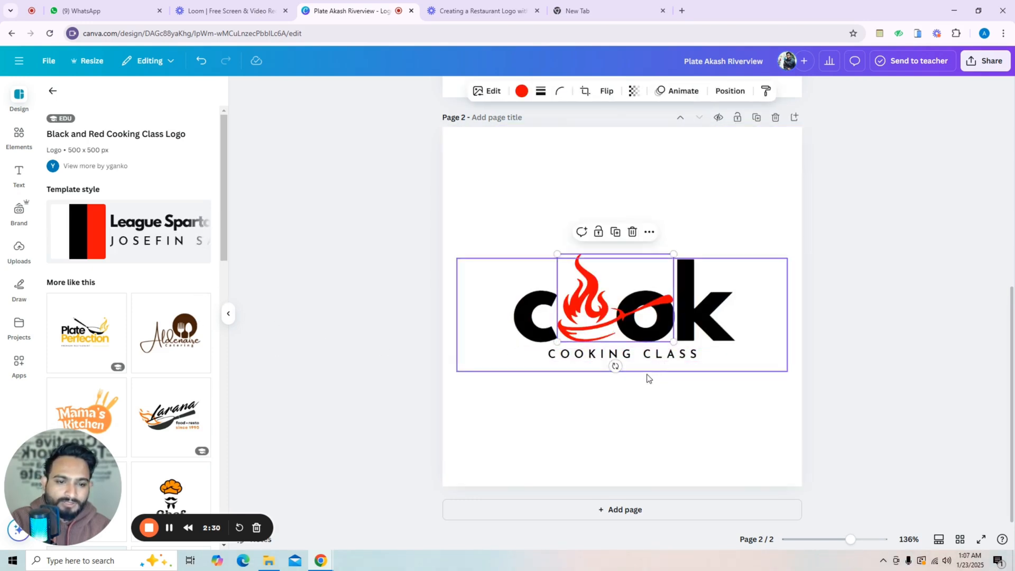
left_click(541, 325)
double_click(541, 325)
left_click(541, 325)
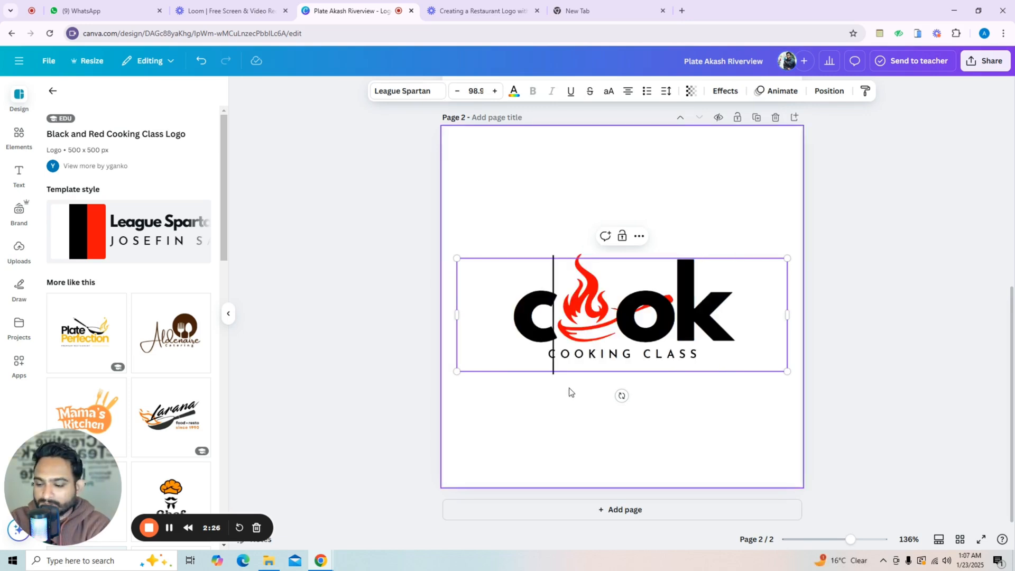
key("BackSpace")
type("r")
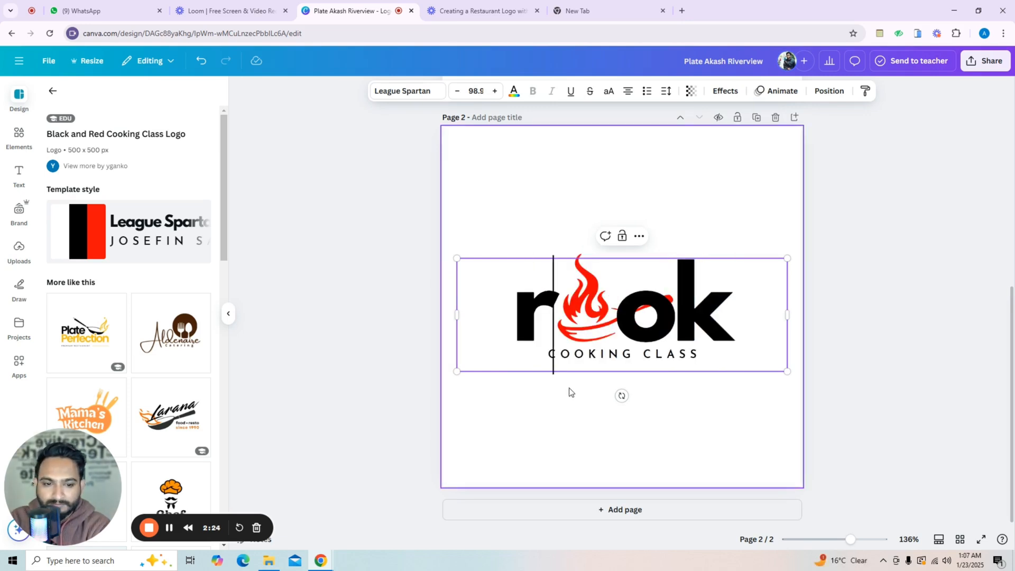
key("BackSpace")
type("r")
key("BackSpace")
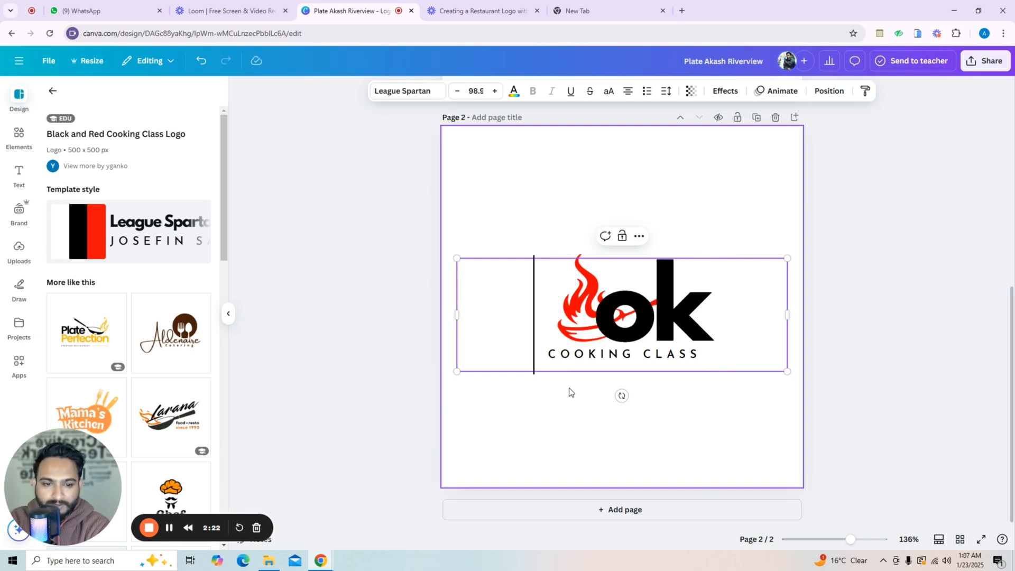
type("A")
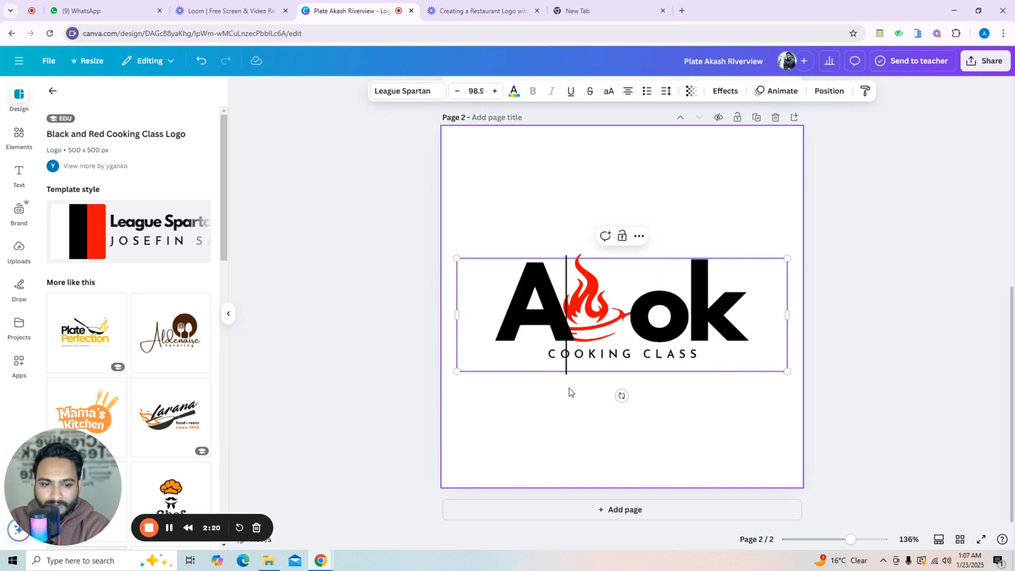
type("kash")
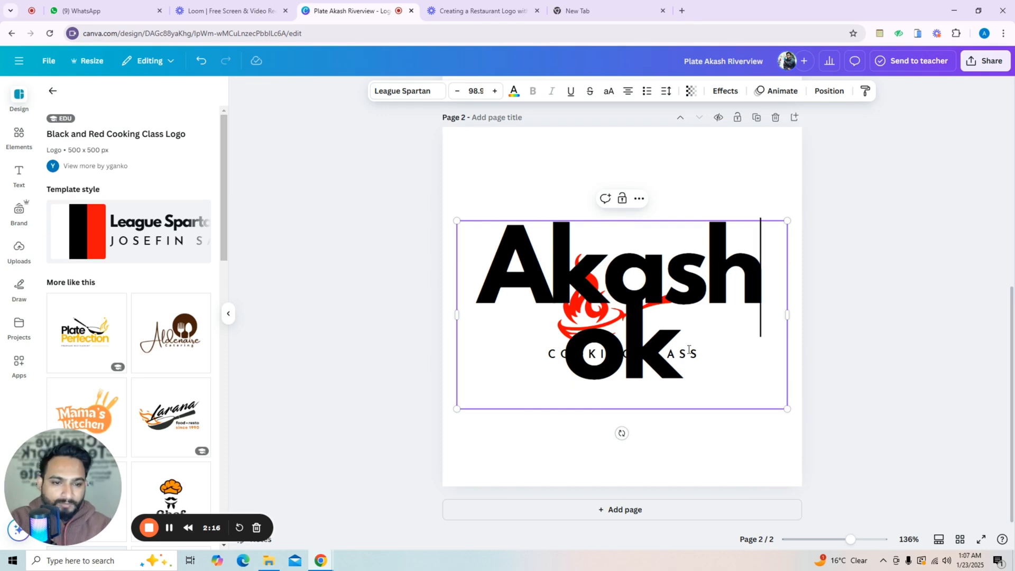
- Replace the second "a" in "Akash" with a blank gap so the flame icon can stand in for it
left_click_drag(677, 298, 625, 293)
left_click(661, 262)
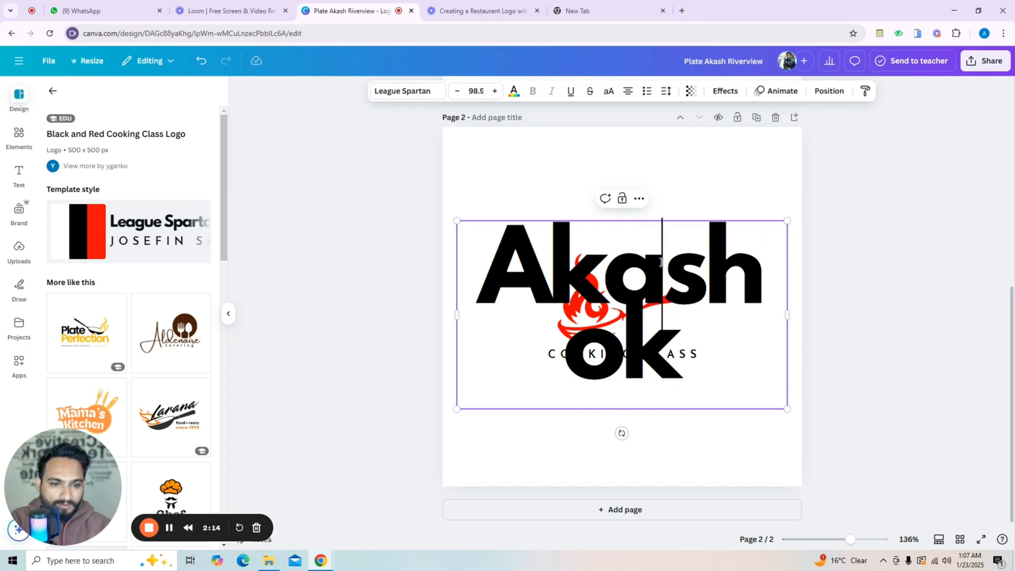
key("BackSpace")
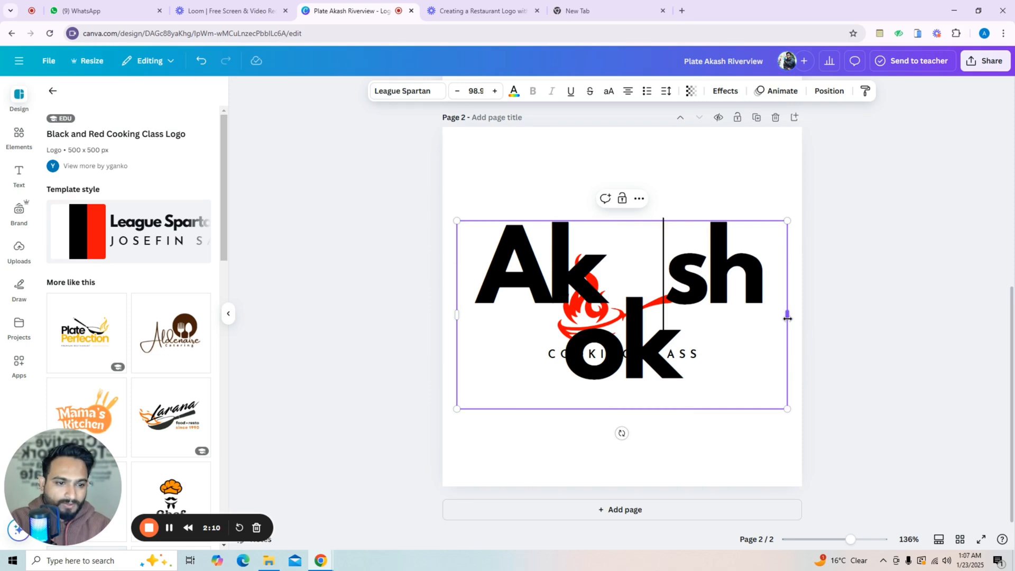
- Reduce the headline's font size to 66.9 and delete the leftover "ok" at its end
left_click(457, 91)
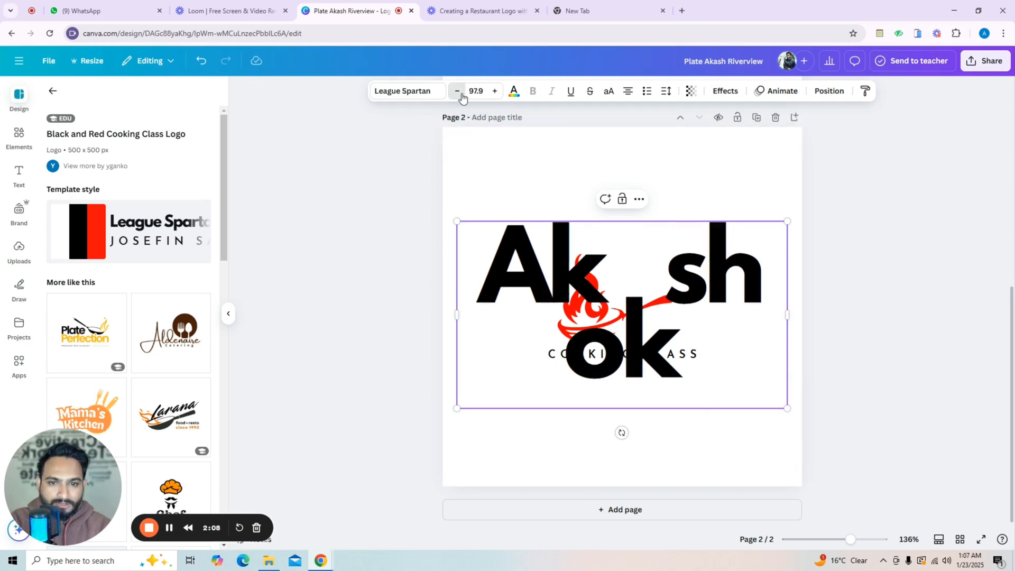
left_click(458, 91)
left_click(458, 91)
left_click(458, 91)
left_click(458, 91)
left_click(458, 91)
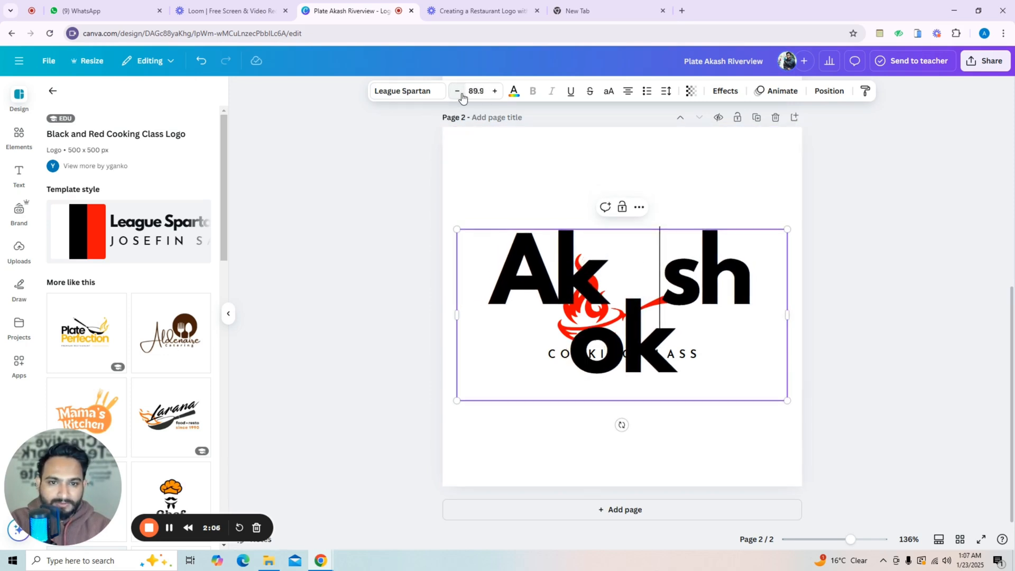
left_click(458, 92)
left_click(458, 92)
left_click(458, 92)
left_click(458, 91)
left_click(458, 91)
left_click(458, 92)
left_click(458, 92)
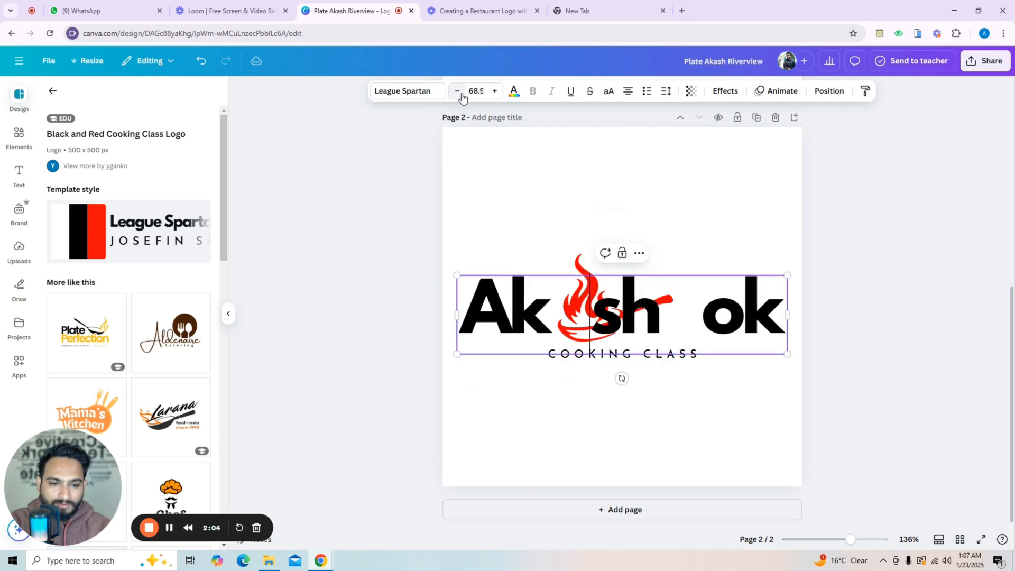
left_click(458, 91)
left_click(458, 91)
left_click(458, 91)
left_click_drag(673, 316, 786, 316)
key("BackSpace")
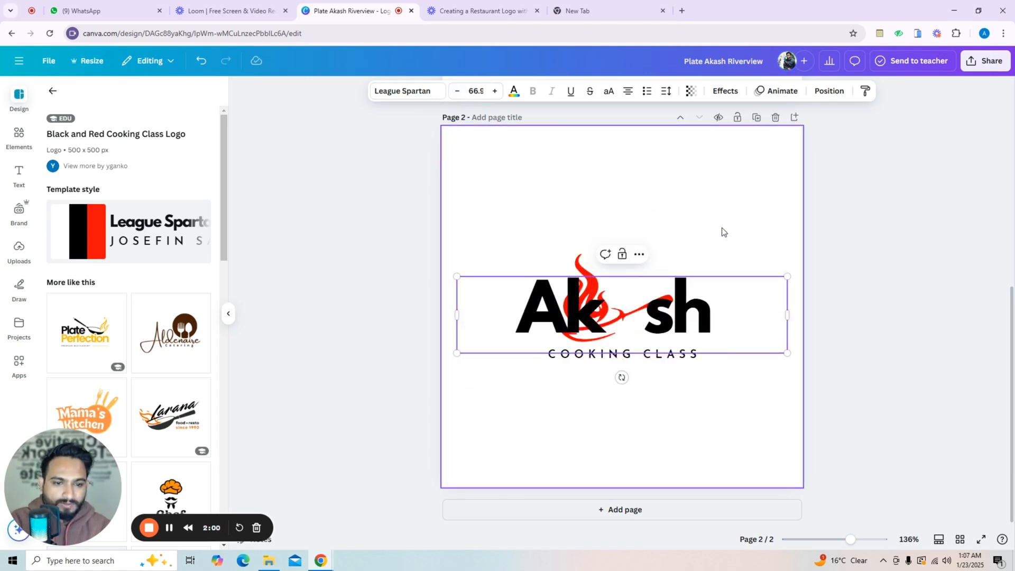
- Enlarge the "Ak sh" headline on page 2 to font size 79.6
left_click(609, 316)
left_click(551, 309)
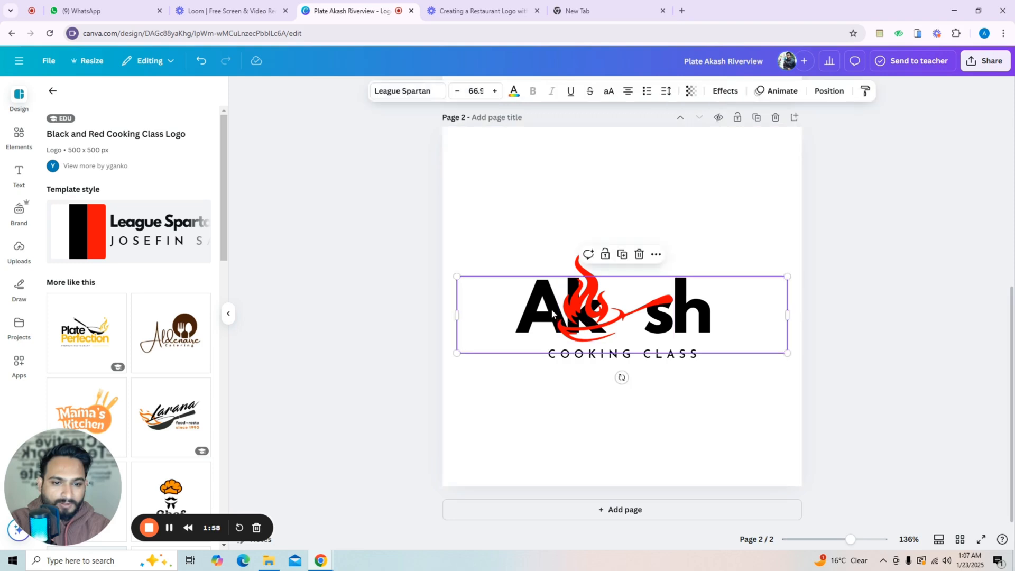
left_click(521, 306)
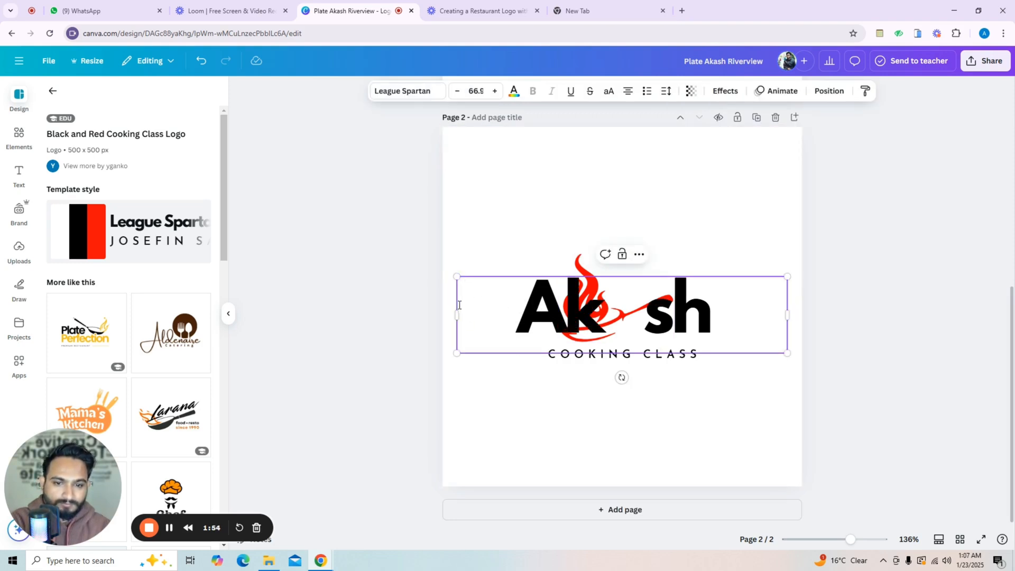
left_click_drag(456, 276, 394, 261)
left_click_drag(464, 304, 506, 304)
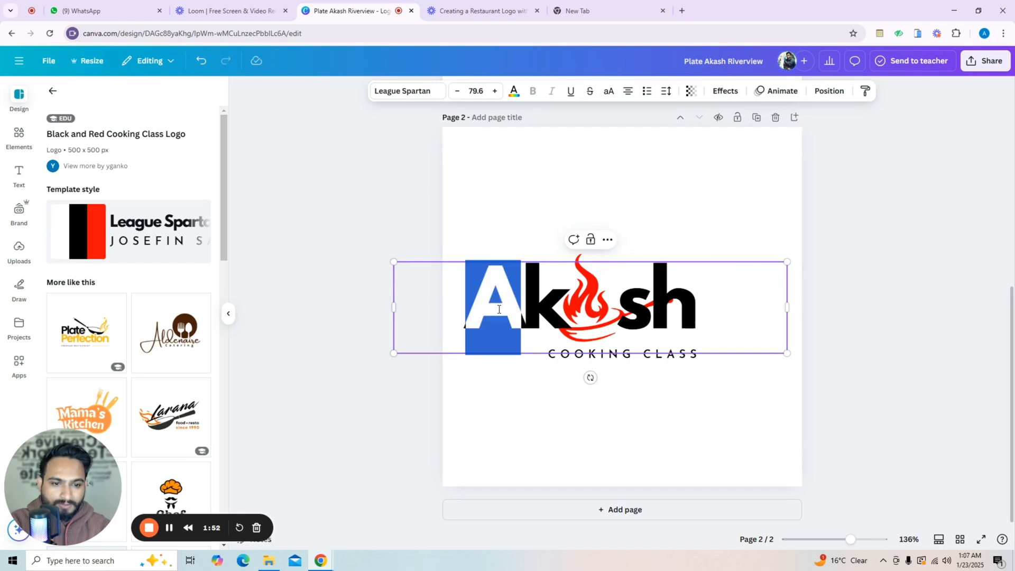
- Centre the enlarged headline on the page and fit the red flame icon into the gap between "k" and "s"
left_click(797, 179)
left_click_drag(688, 294, 710, 292)
left_click_drag(610, 310, 631, 279)
left_click_drag(713, 326, 697, 328)
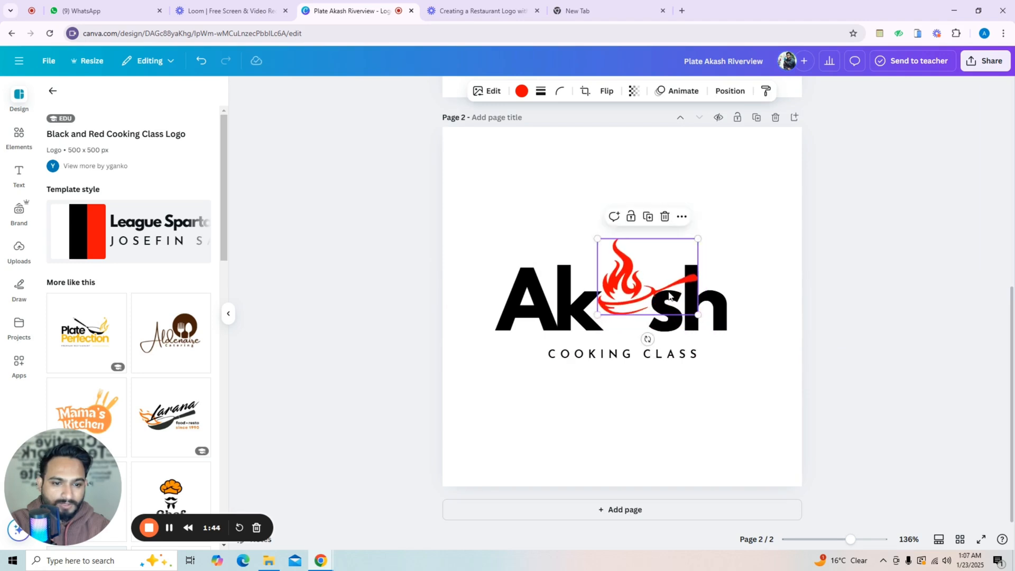
mouse_move(661, 291)
left_mouse_down()
mouse_move(664, 300)
mouse_move(657, 294)
left_mouse_up()
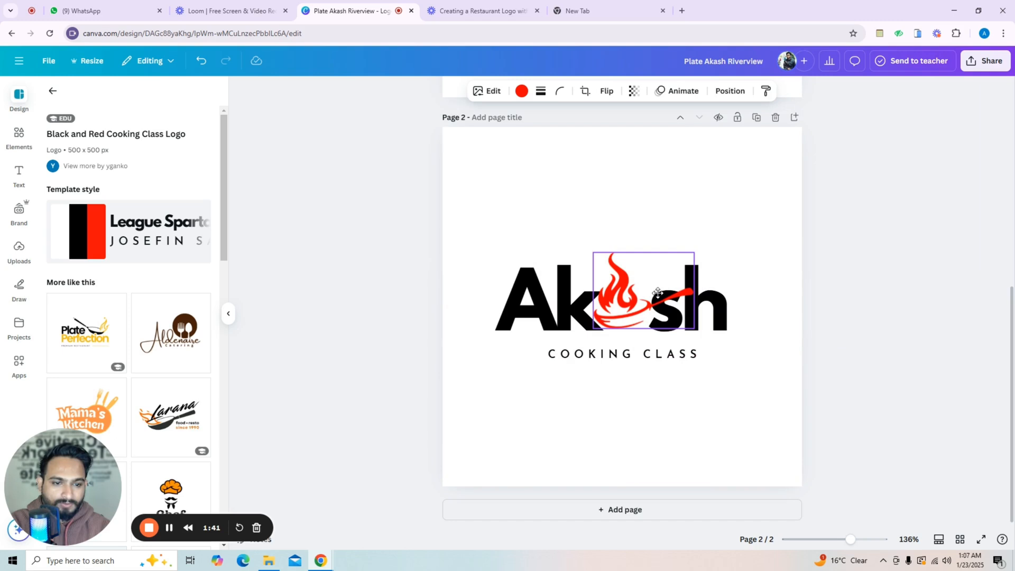
- Replace the "COOKING CLASS" tagline with "RIVERVIEW" and align it just below the start of the headline
left_click(764, 247)
left_click_drag(619, 358, 609, 351)
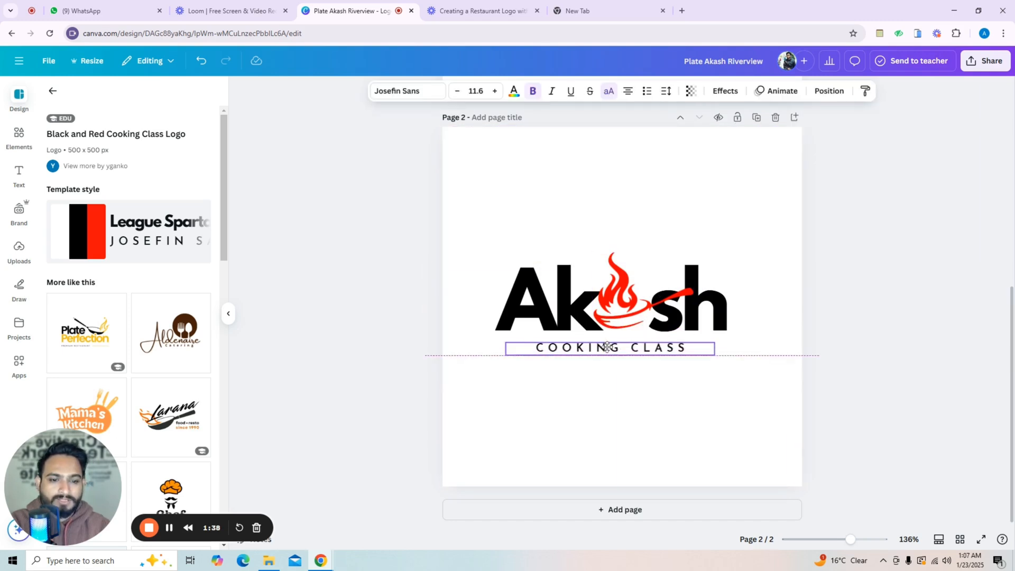
left_click(609, 350)
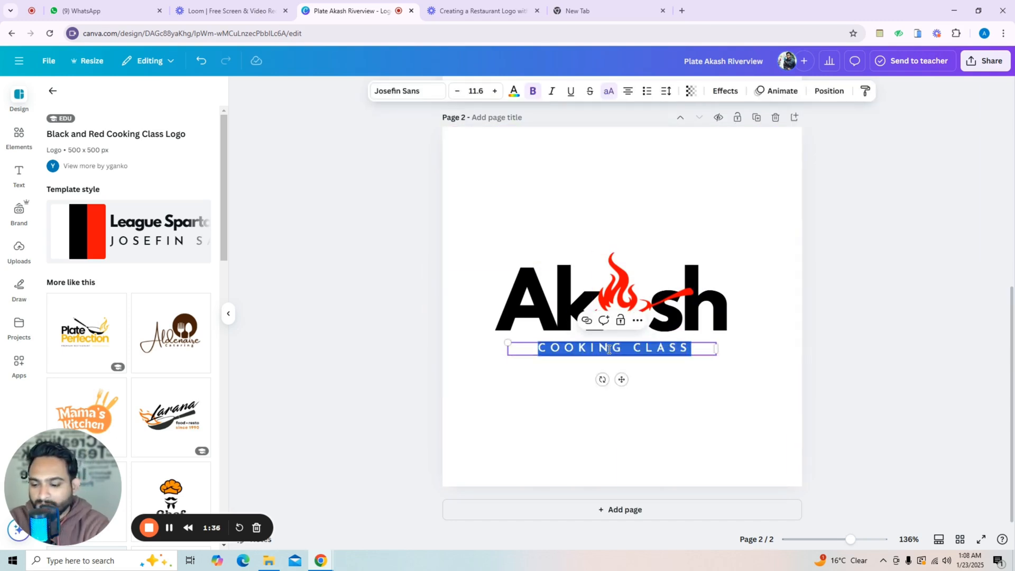
type("RIVERVIEW")
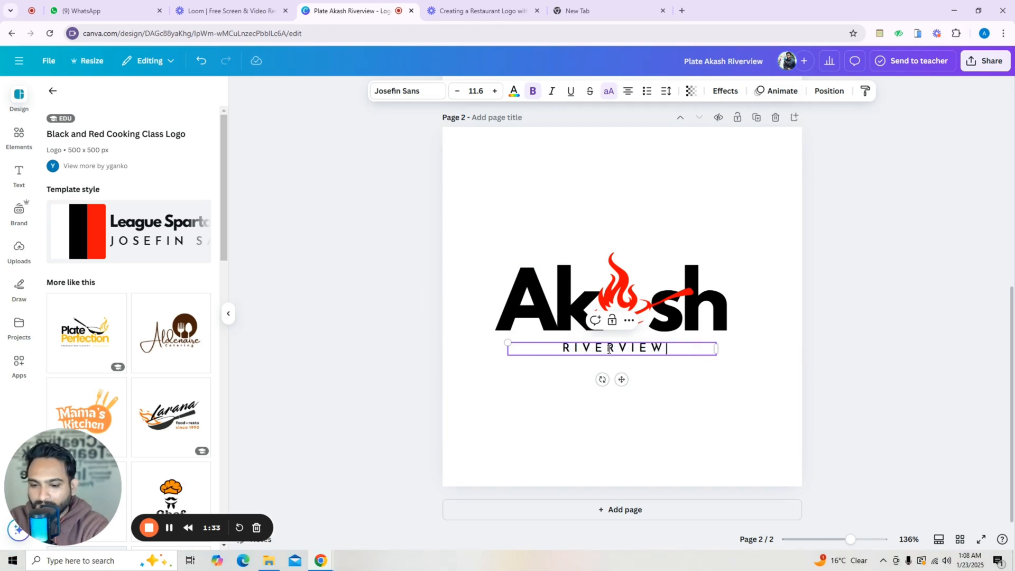
left_click(667, 367)
left_click_drag(656, 347, 593, 347)
left_click(665, 389)
- Copy the red line from the page 1 logo onto page 2 and place it beside "RIVERVIEW"
scroll(677, 381, "up", 5)
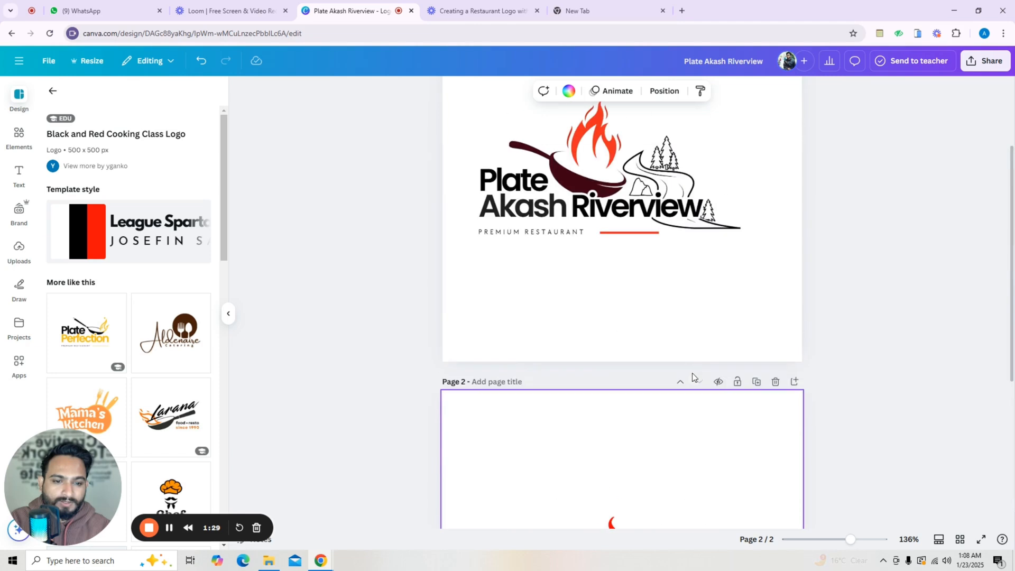
left_click(624, 233)
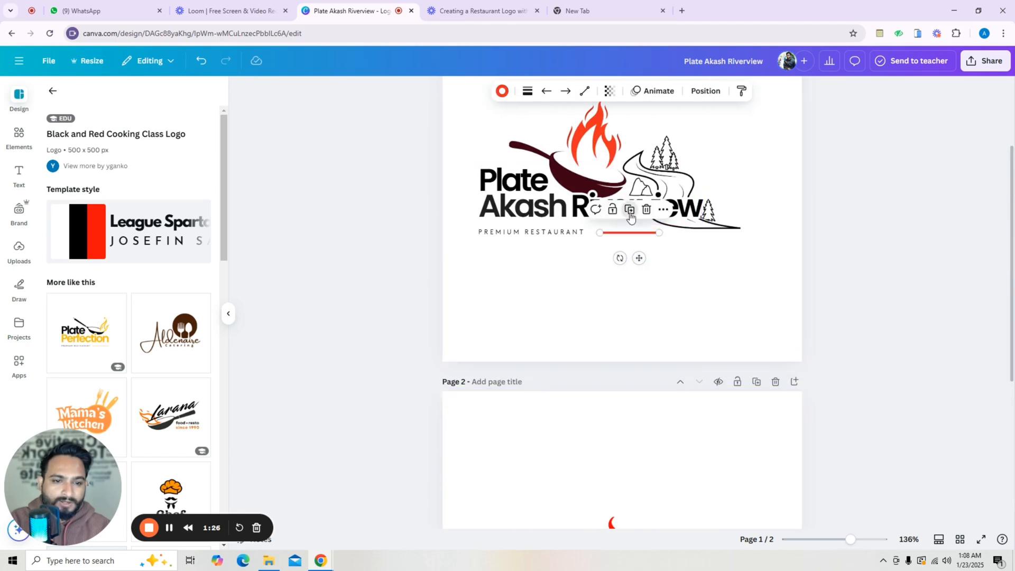
left_click_drag(639, 258, 662, 503)
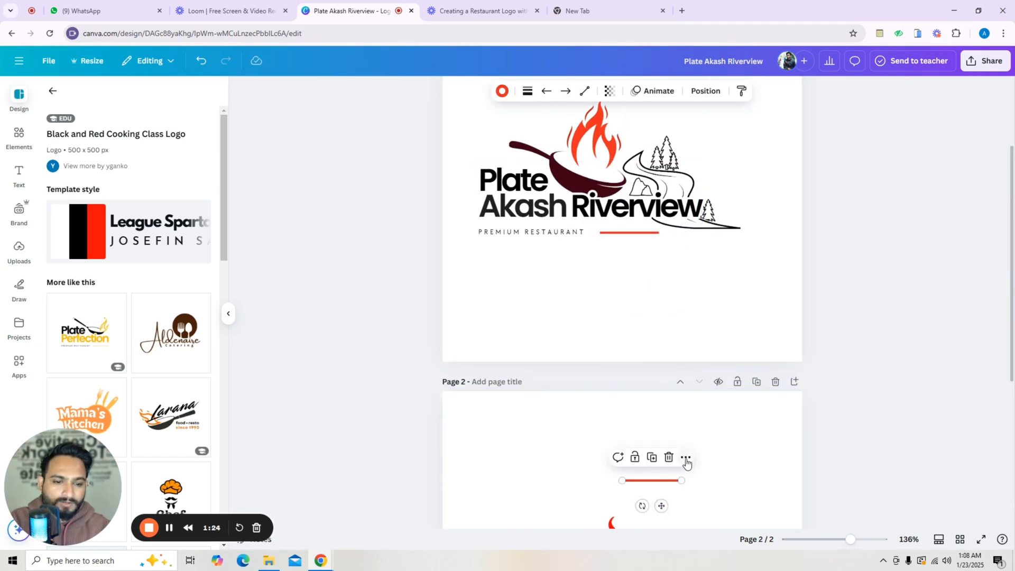
scroll(682, 403, "down", 5)
left_click_drag(661, 241, 657, 374)
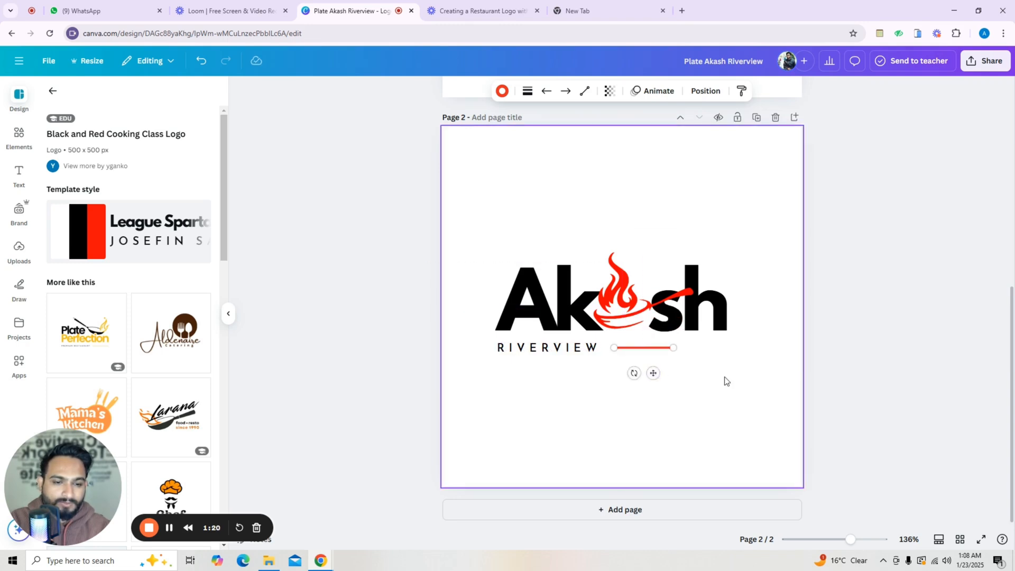
left_click(733, 384)
- Examine the page 2 logo's layers one by one: the red line, the tagline, the flame icon and the headline
left_click_drag(483, 247, 729, 418)
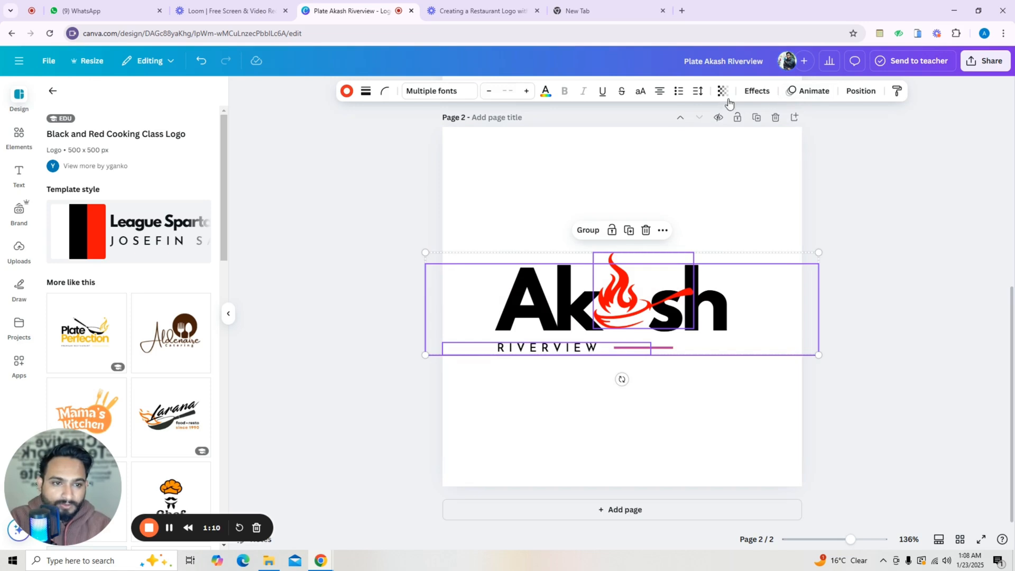
left_click(858, 99)
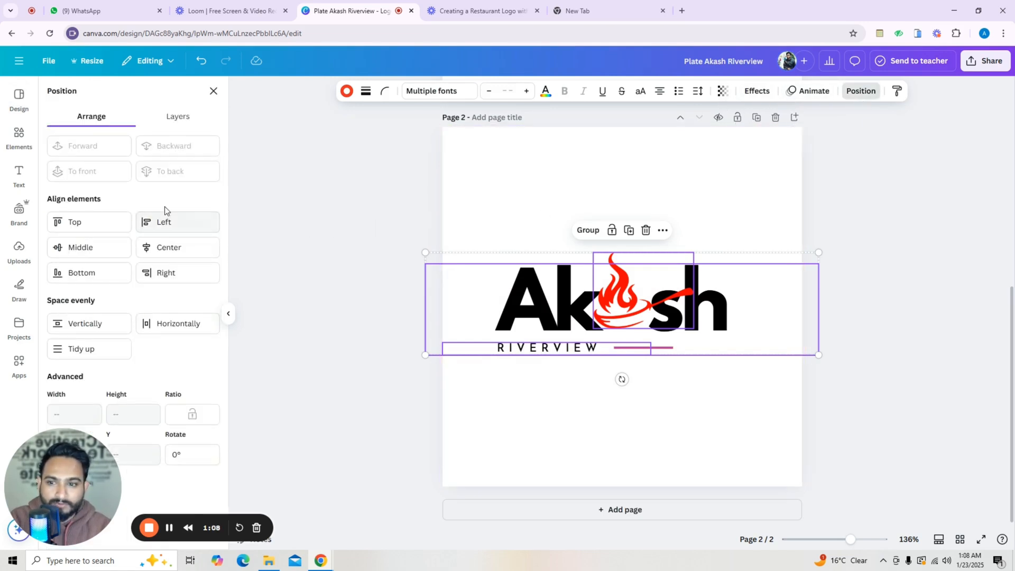
left_click(180, 117)
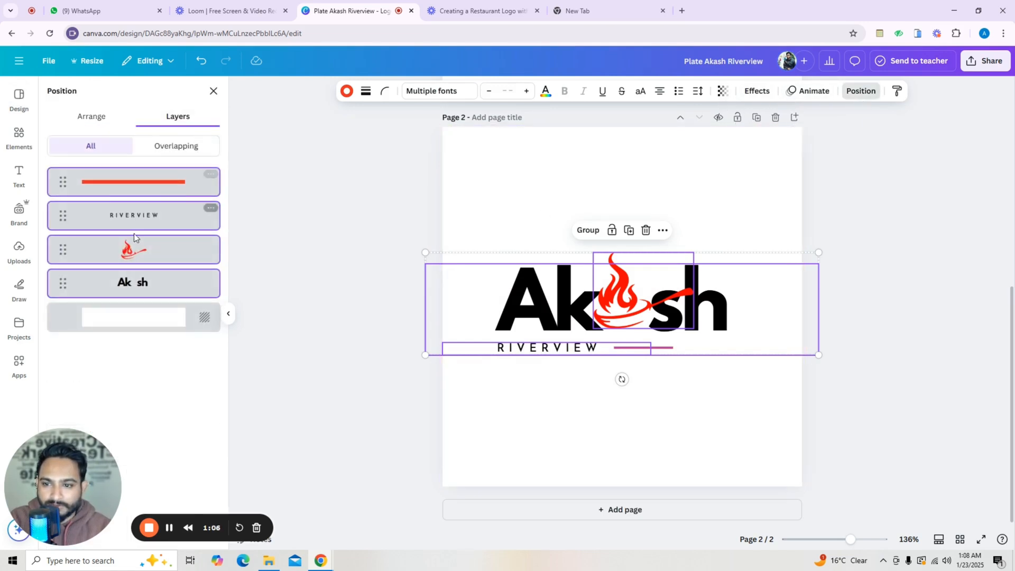
left_click(147, 197)
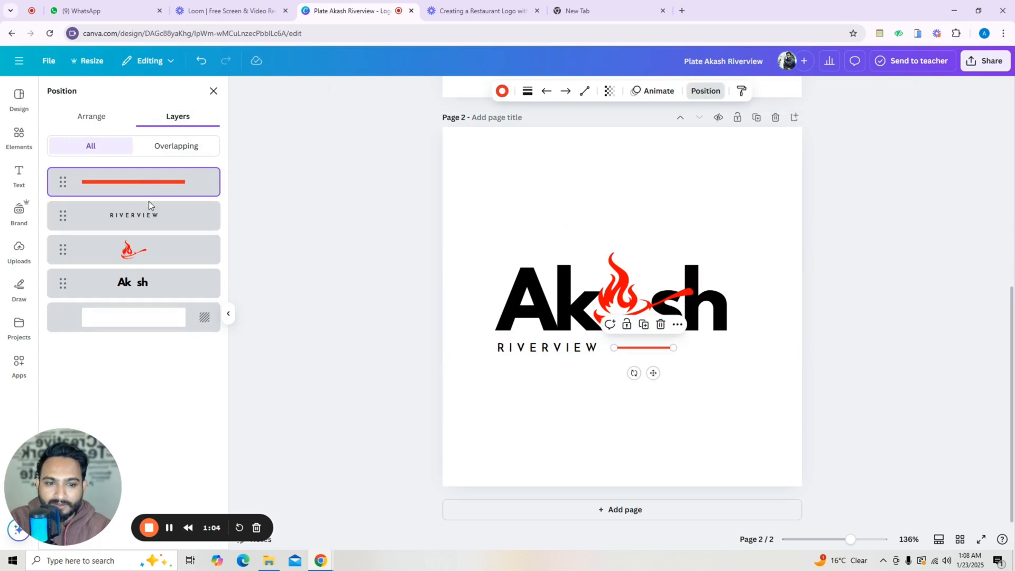
left_click(148, 222)
left_click(148, 267)
left_click(148, 283)
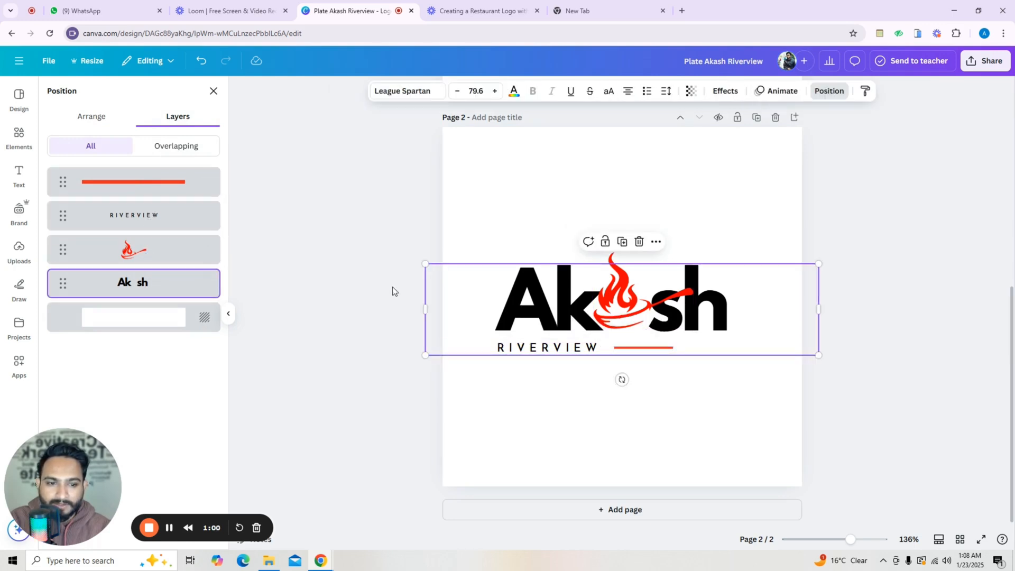
left_click(208, 189)
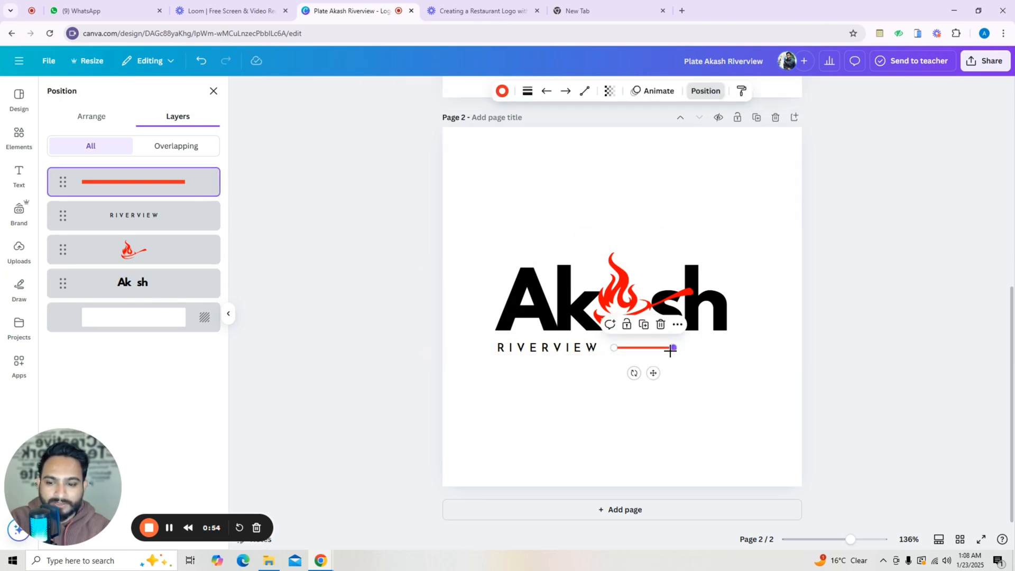
left_click(168, 261)
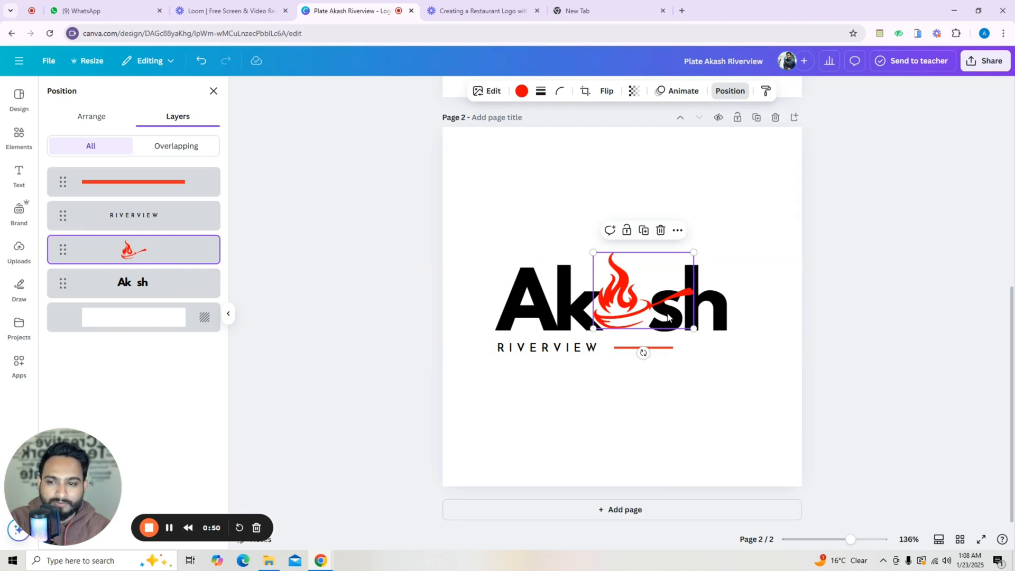
left_click(550, 348)
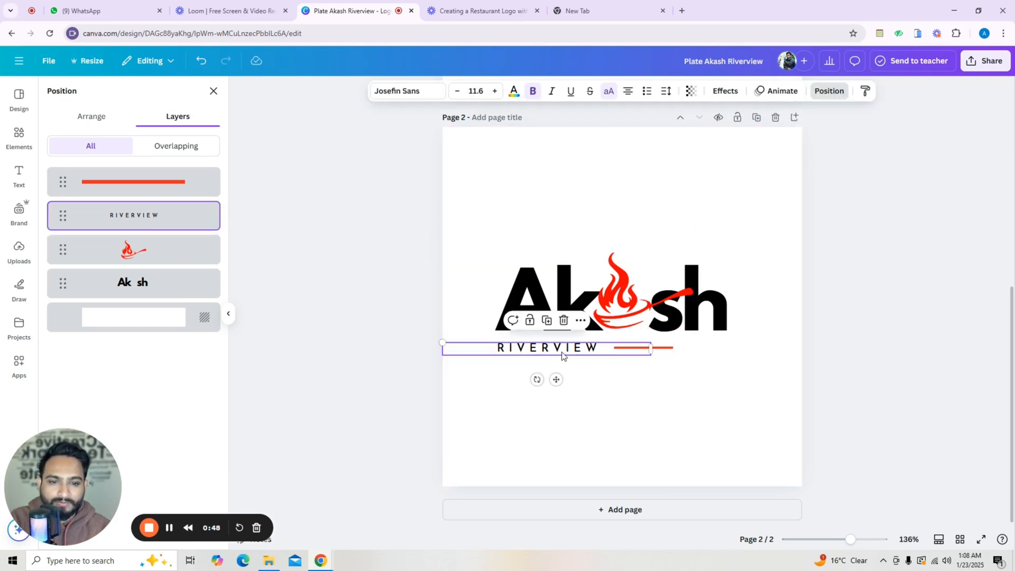
- Review the arrange and layer-order options for the "RIVERVIEW" tagline without applying any
left_click(85, 123)
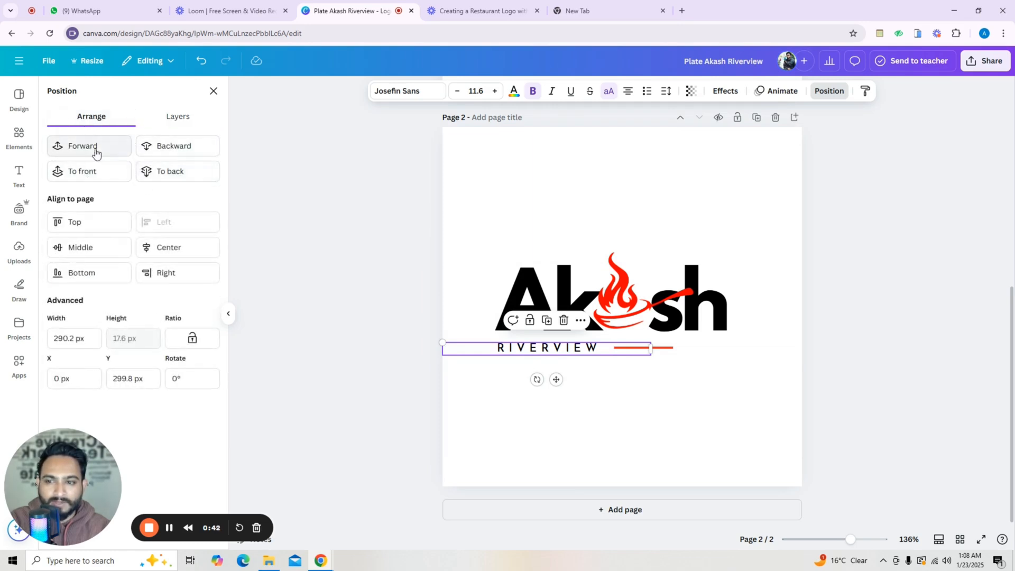
left_click(581, 321)
mouse_move(633, 183)
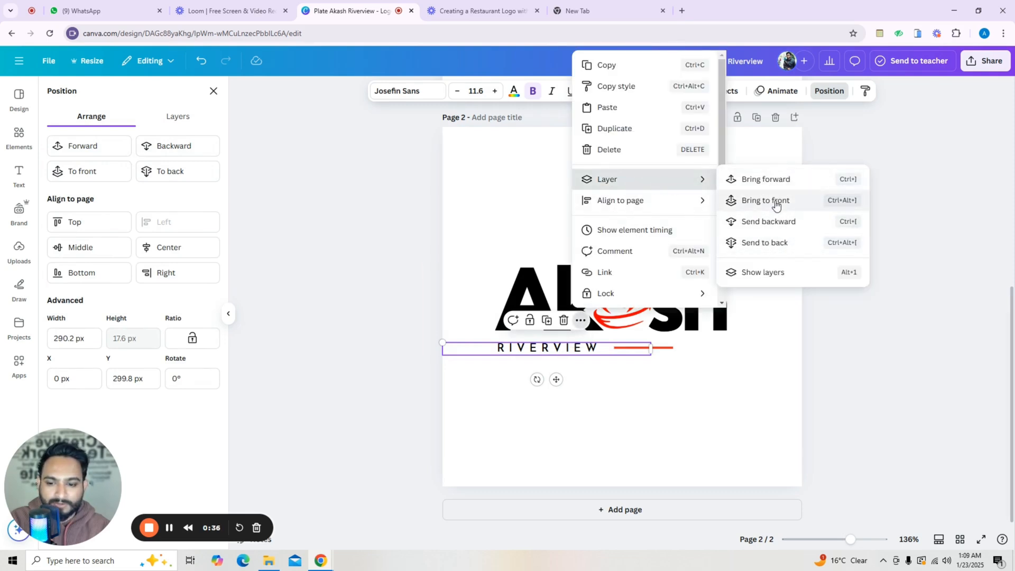
left_click(703, 389)
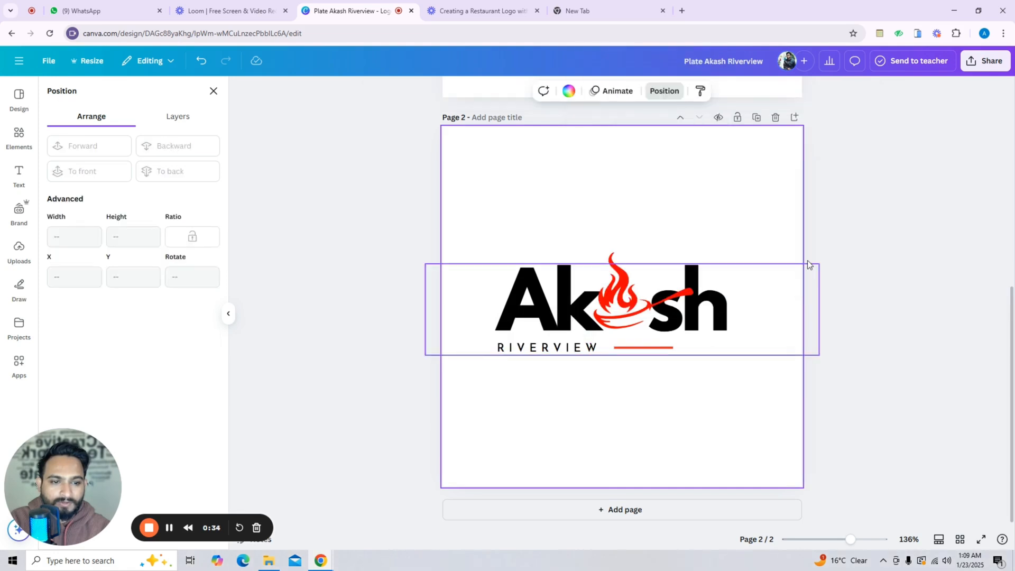
- Download all pages of the design as PNG
left_click(989, 61)
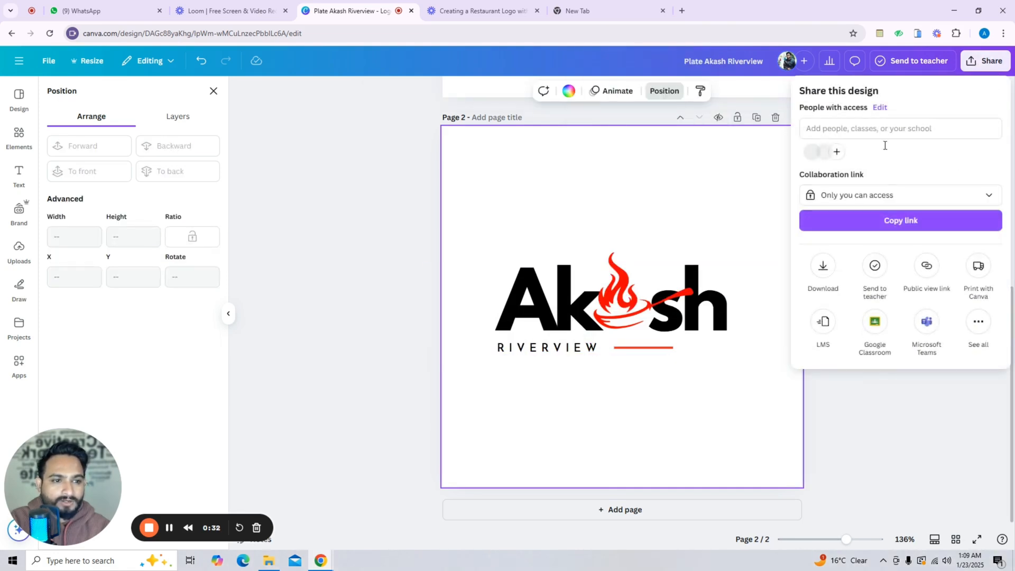
left_click(823, 267)
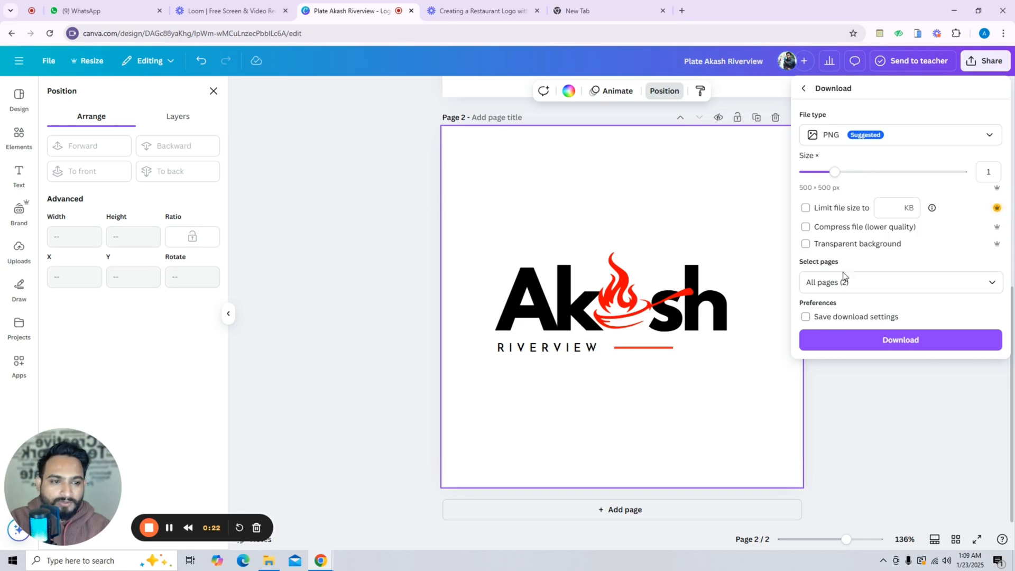
left_click(862, 341)
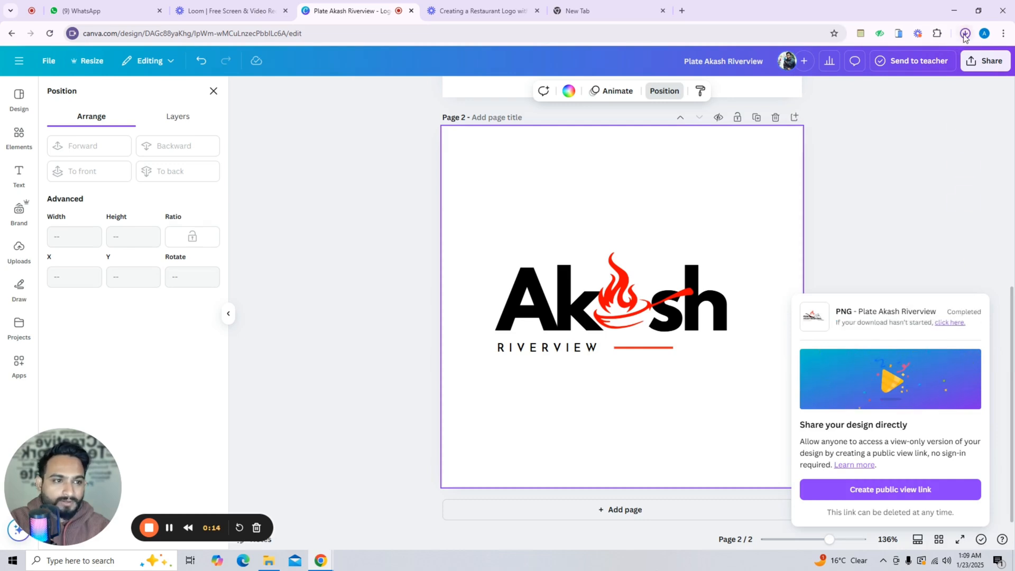
- Switch to File Explorer and open the downloaded "Plate Akash Riverview" zip archive in the Downloads folder
left_click(270, 561)
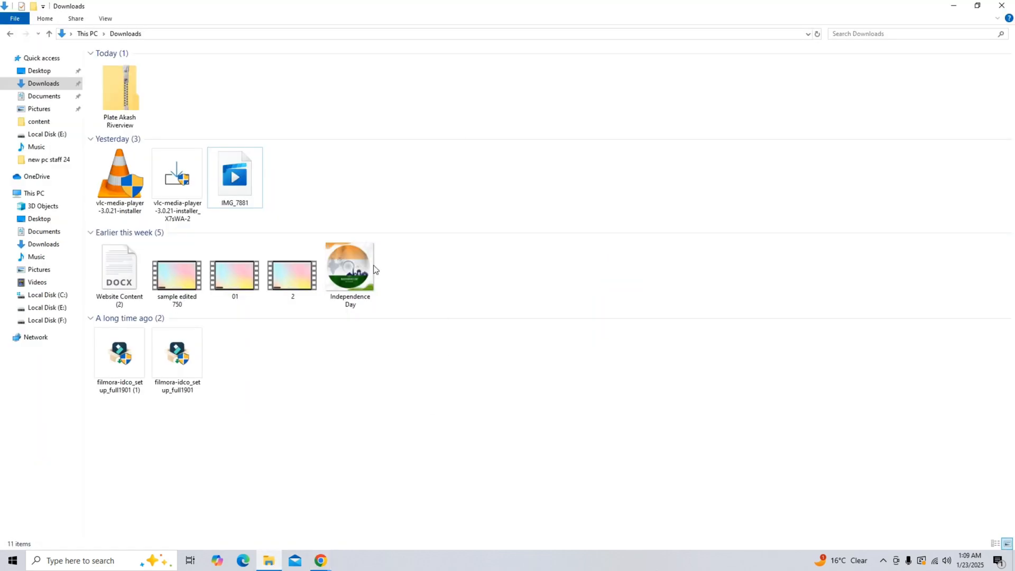
double_click(124, 112)
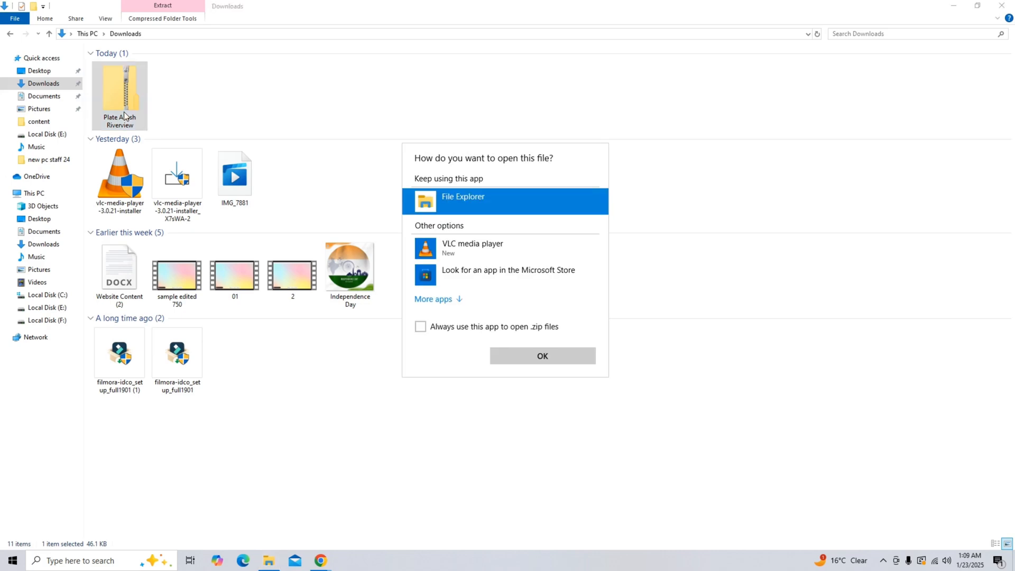
left_click(548, 364)
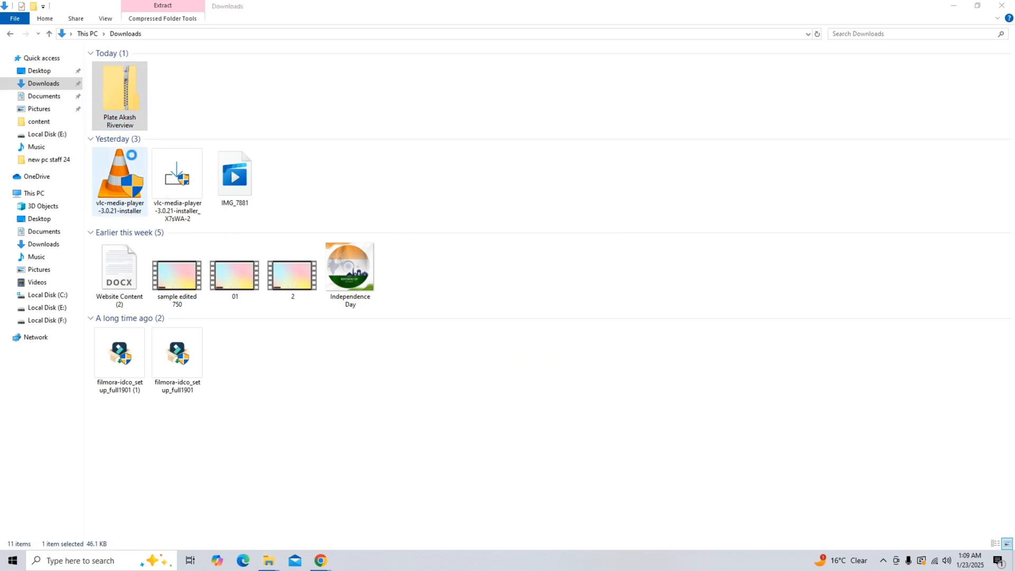
right_click(115, 95)
left_click(137, 67)
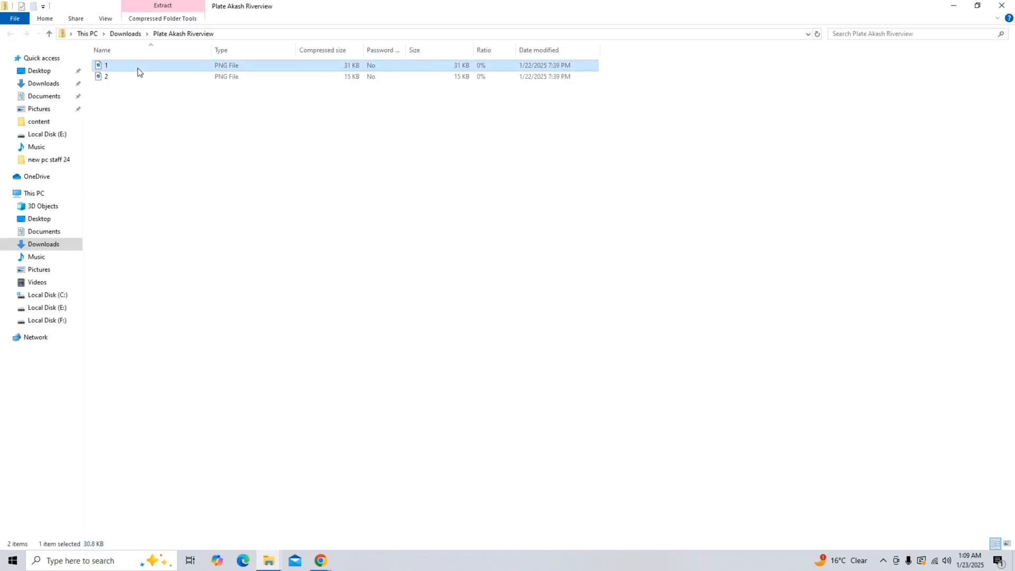
- Preview the exported logos 1.png and 2.png, close both previews and dismiss the download notice in Canva
double_click(138, 72)
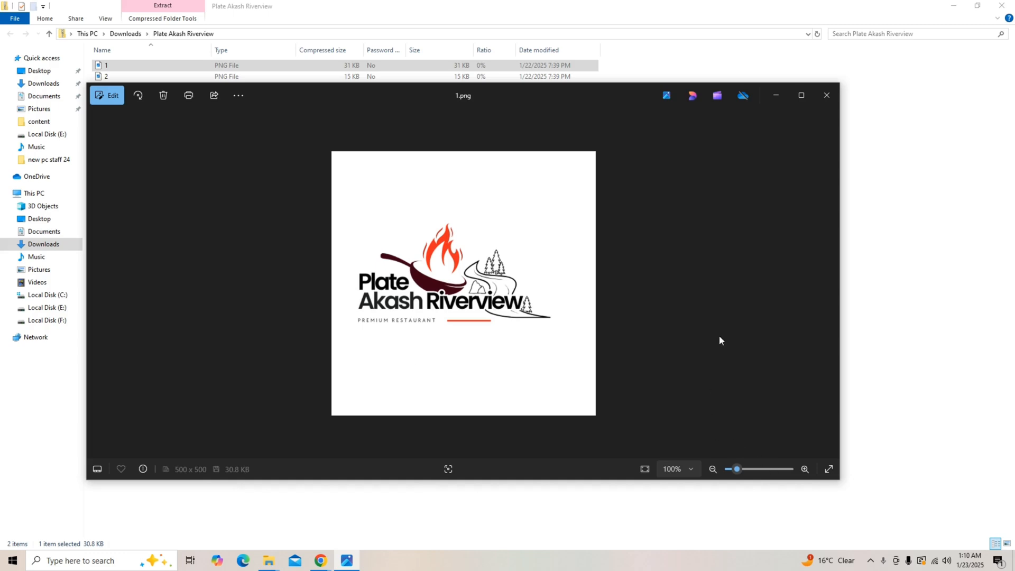
double_click(150, 77)
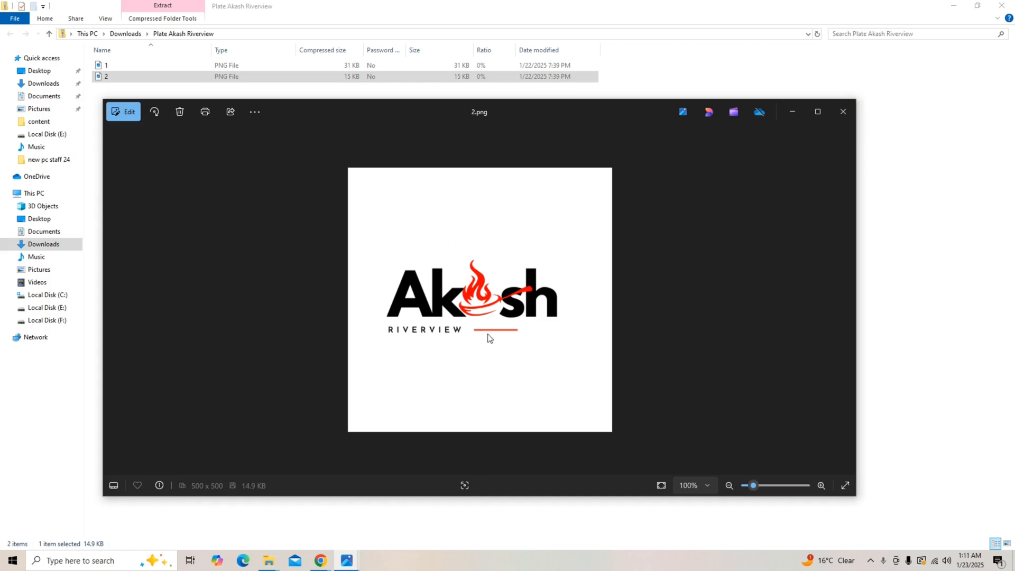
left_click(845, 115)
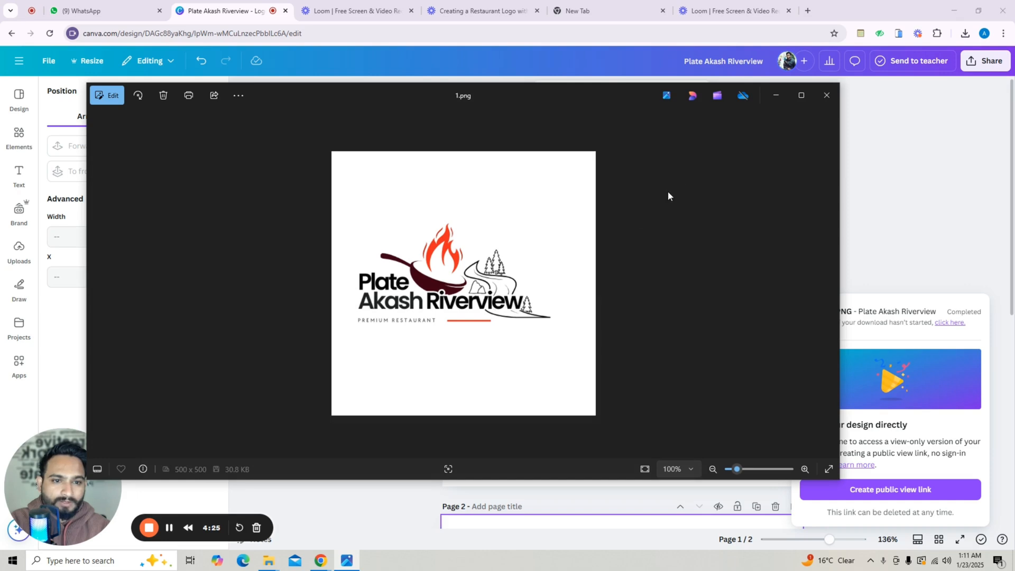
left_click(832, 104)
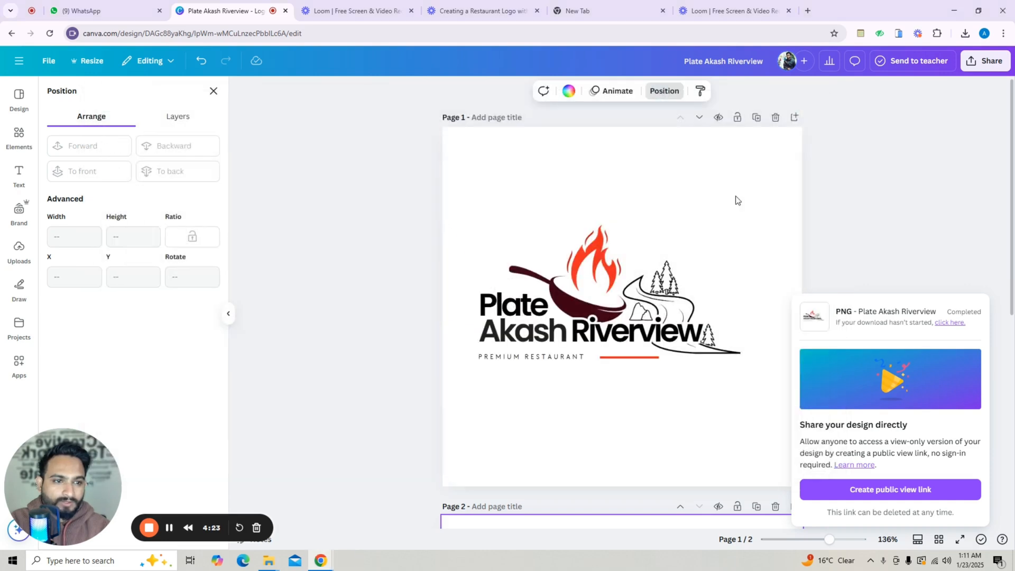
left_click(987, 65)
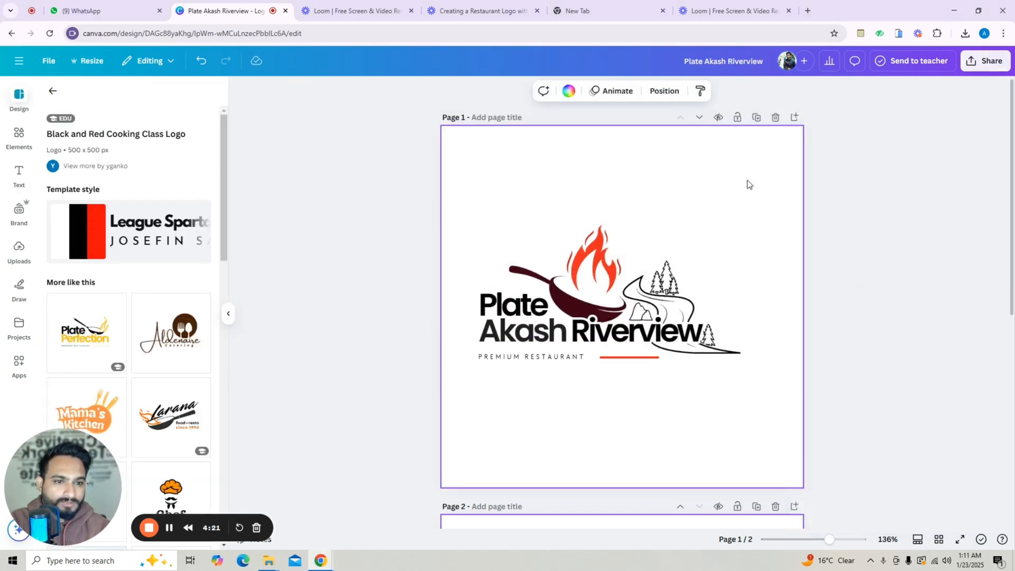
- Delete page 2 with the "Akash Riverview" logo from the design
scroll(779, 242, "down", 5)
scroll(783, 243, "up", 2)
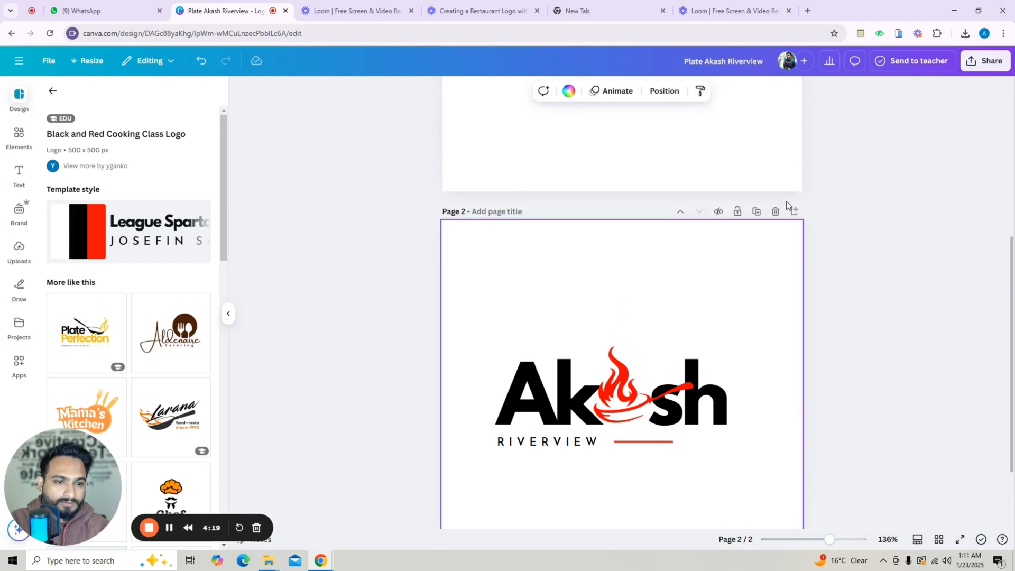
left_click(775, 224)
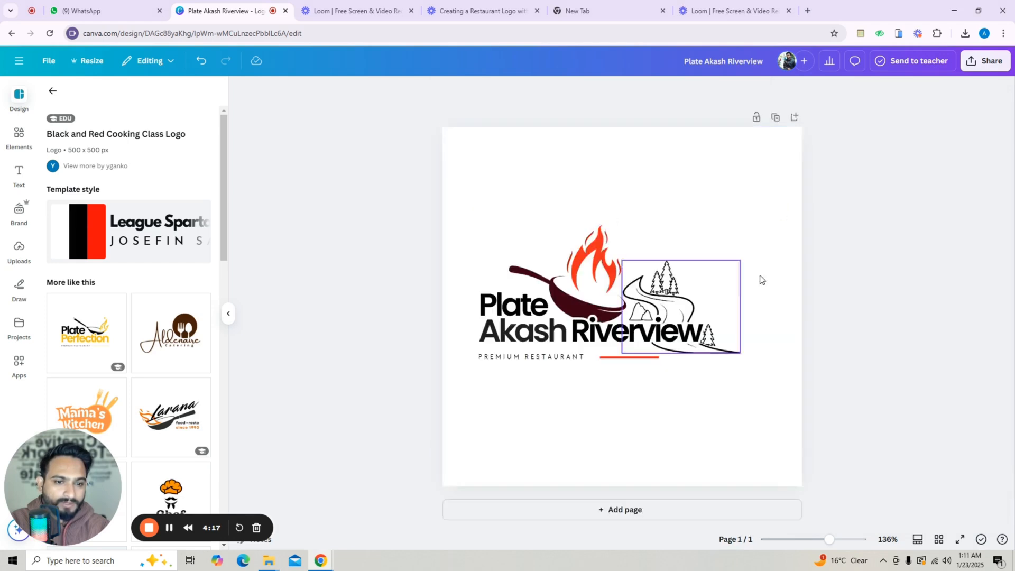
- Download the remaining "Plate Akash Riverview" logo page as a PNG with a transparent background
left_click(973, 74)
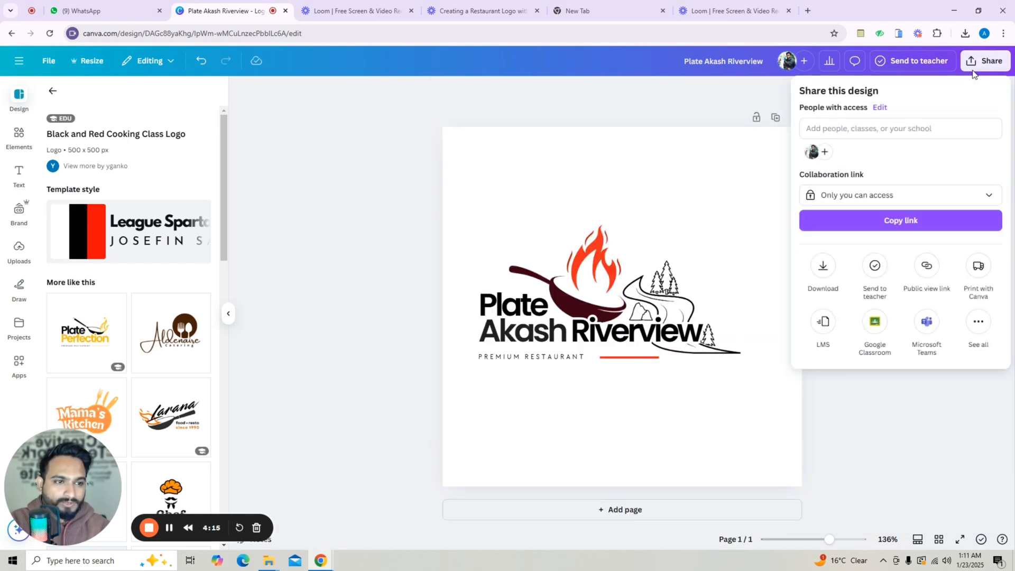
left_click(827, 272)
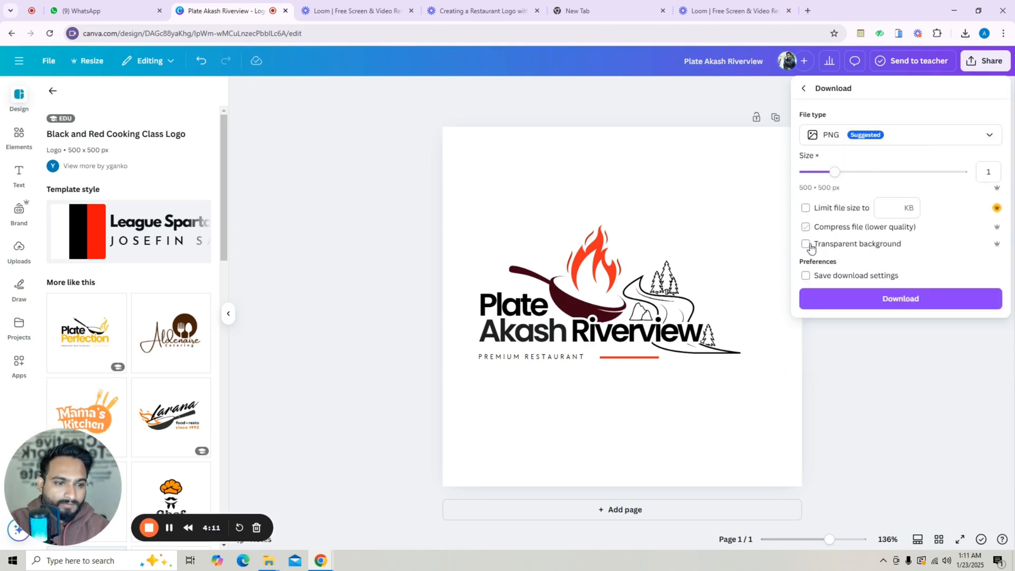
left_click(814, 246)
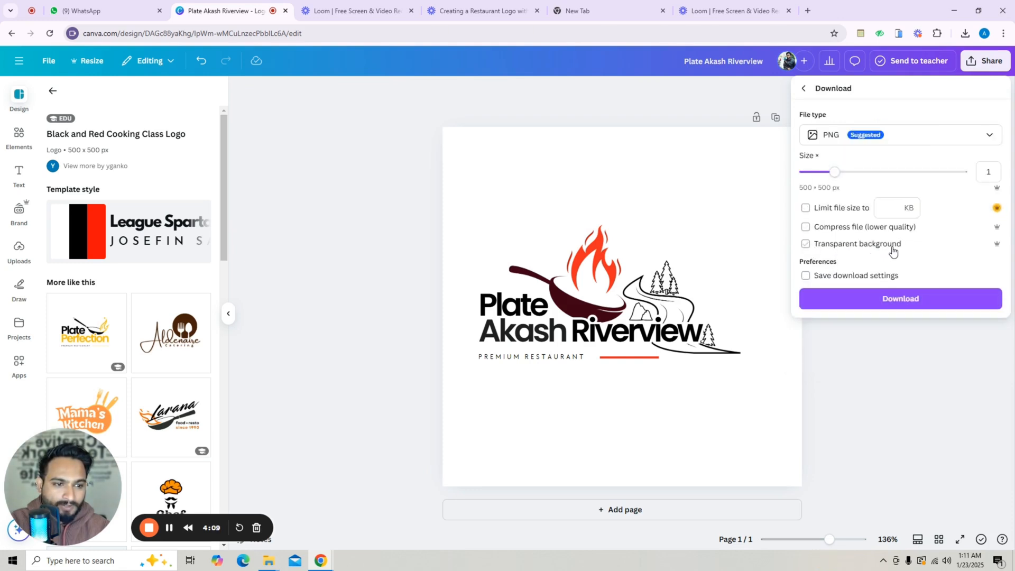
left_click(806, 246)
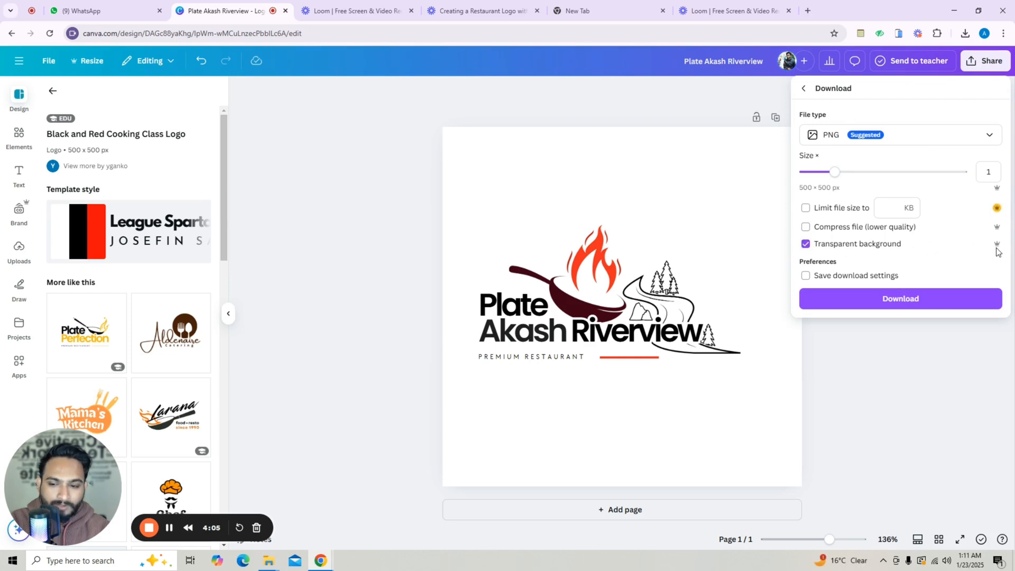
left_click(902, 299)
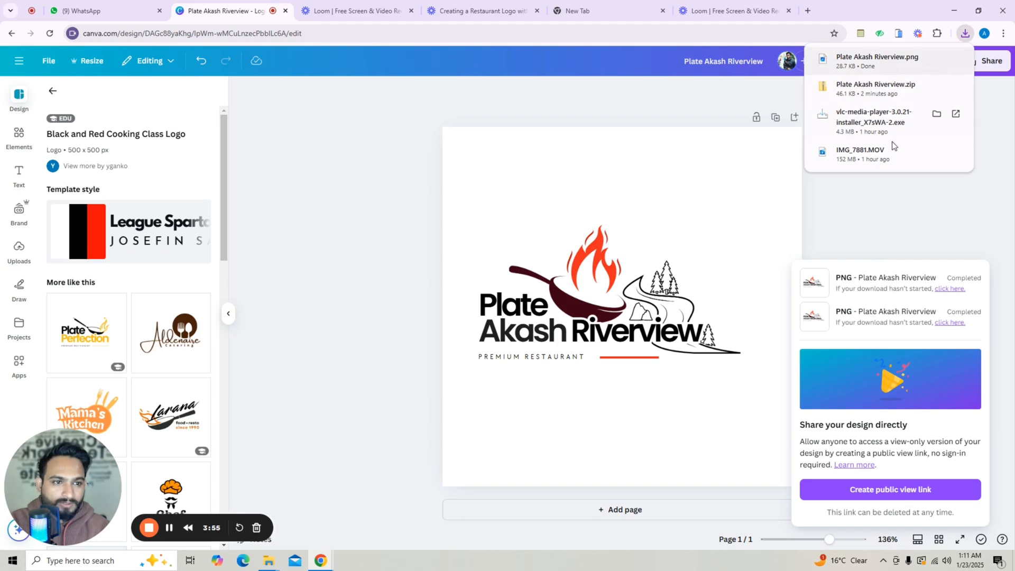
- Preview the downloaded Plate Akash Riverview.png in the image viewer, then minimize the viewer to return to the design
left_click(880, 154)
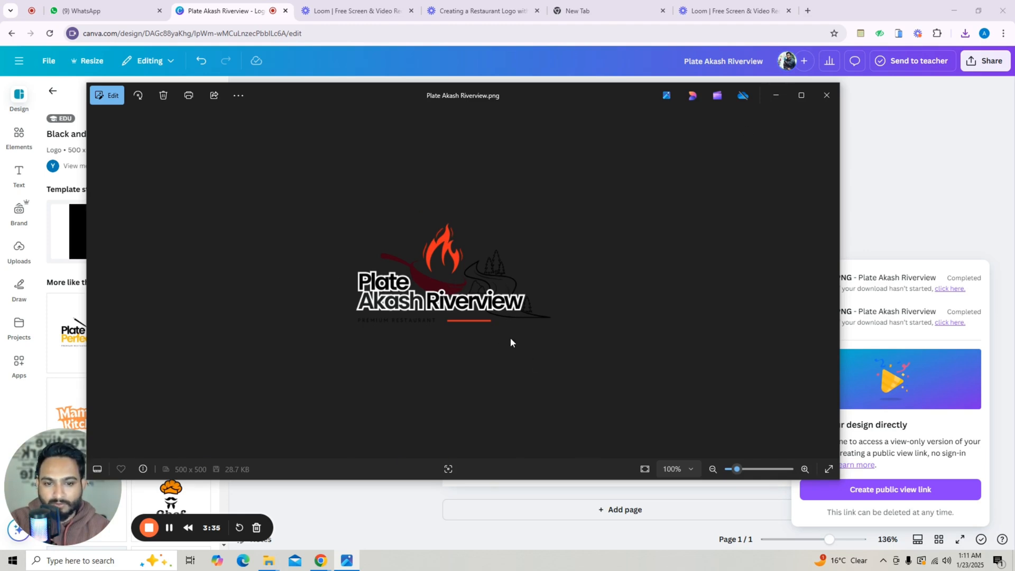
left_click(777, 95)
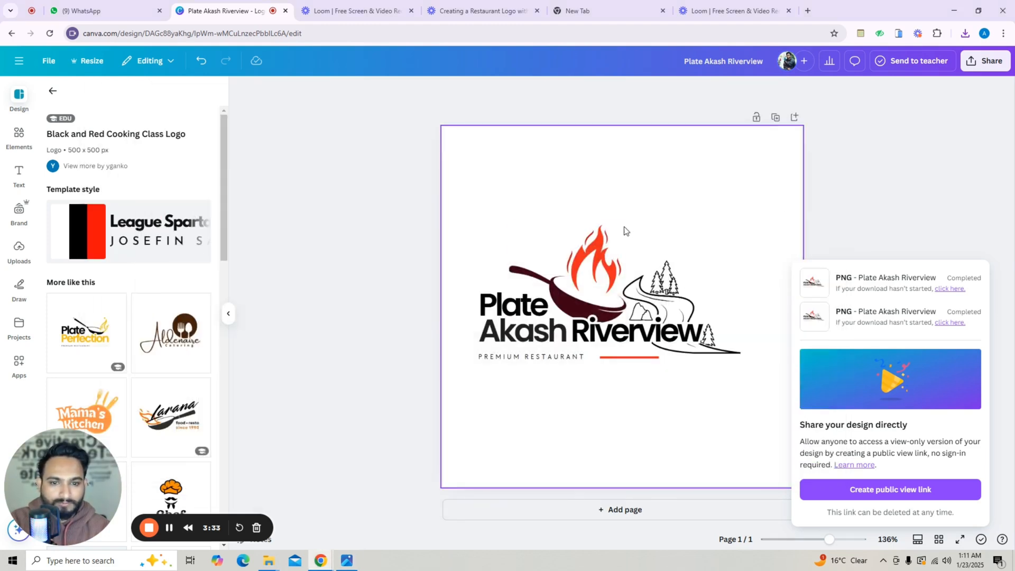